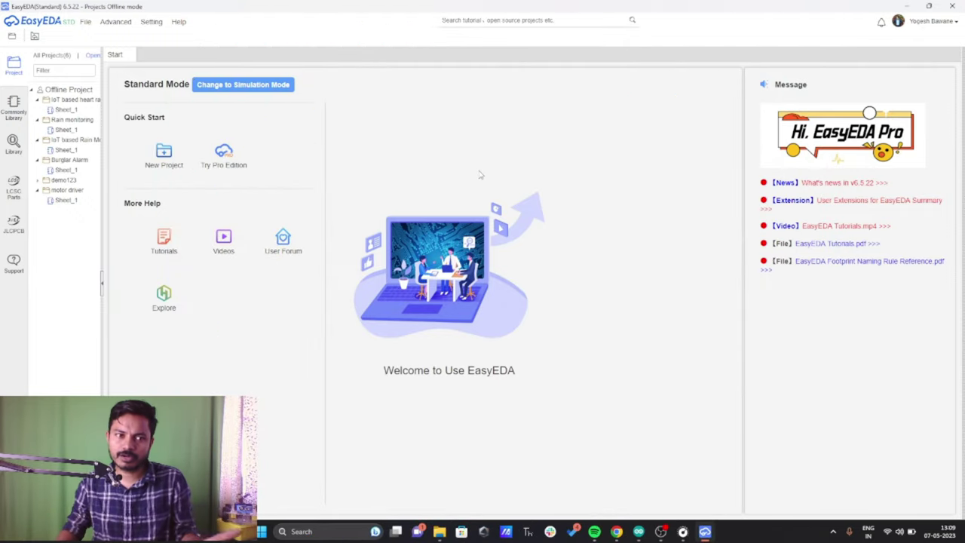
# Create a new project titled "IoT based Fall Detection" in the Offline Project folder.
pyautogui.click(85, 21)
pyautogui.moveTo(93, 33)
pyautogui.click(172, 34)
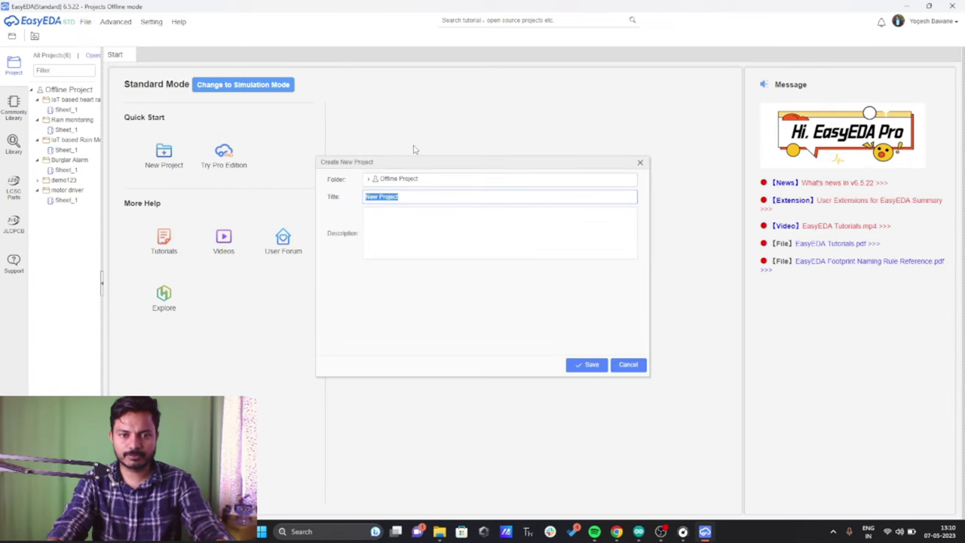
pyautogui.write('IoT based Fall Detection')
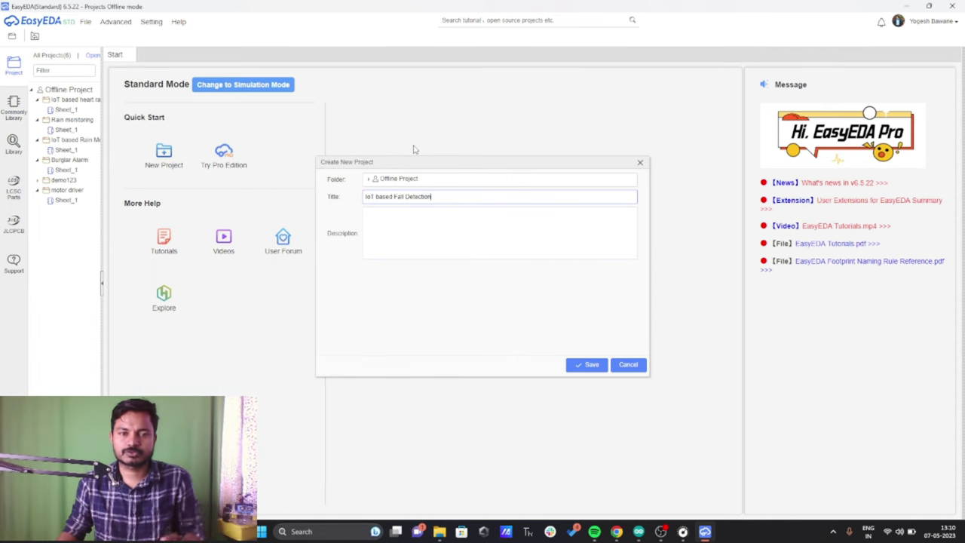
pyautogui.click(591, 364)
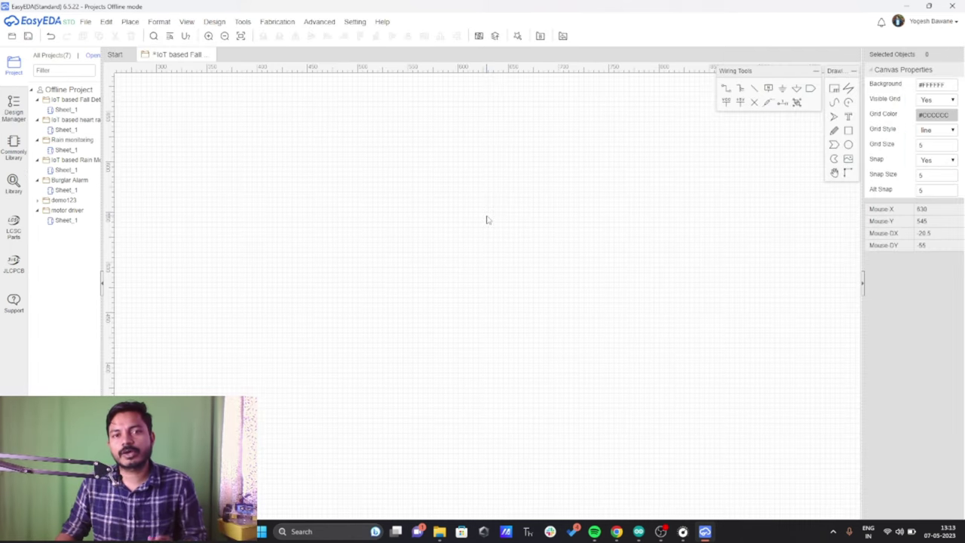
# Place one ESP32DEVKITV1 symbol from the library favorites on the project's schematic sheet.
pyautogui.click(13, 183)
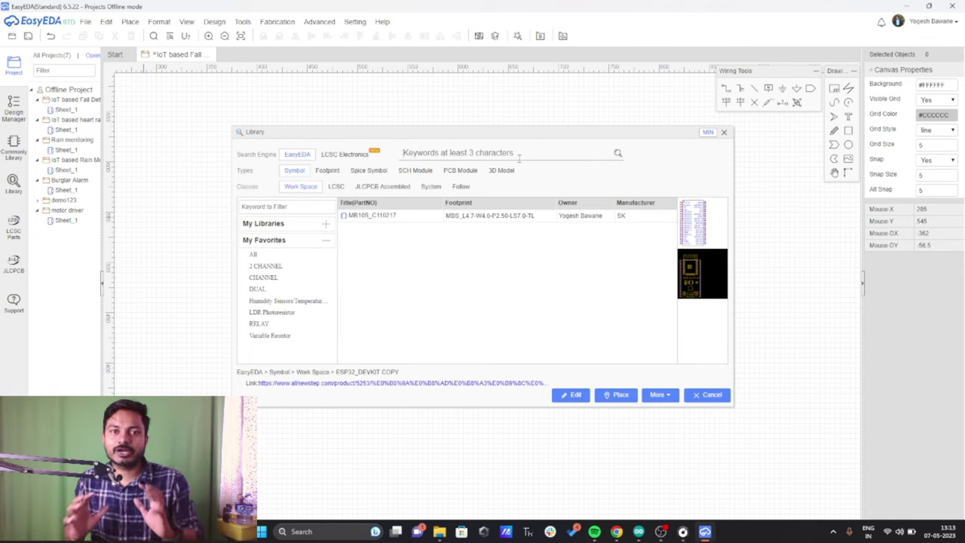
pyautogui.click(297, 248)
pyautogui.click(297, 250)
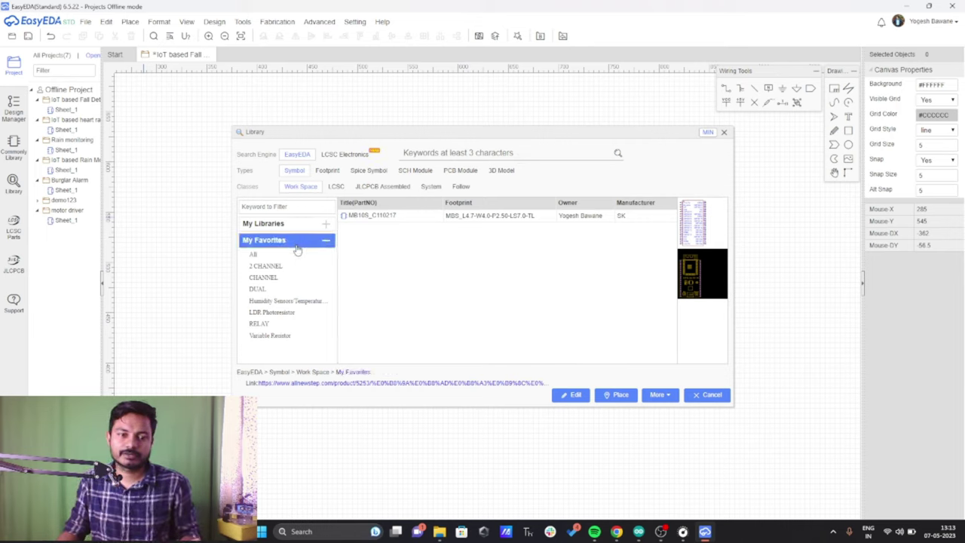
pyautogui.click(280, 255)
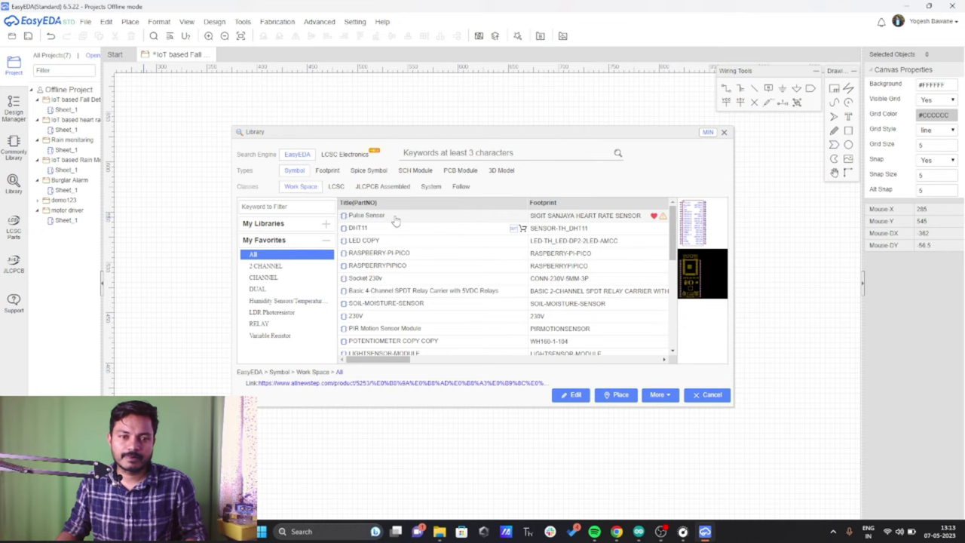
pyautogui.scroll(-5, 399, 226)
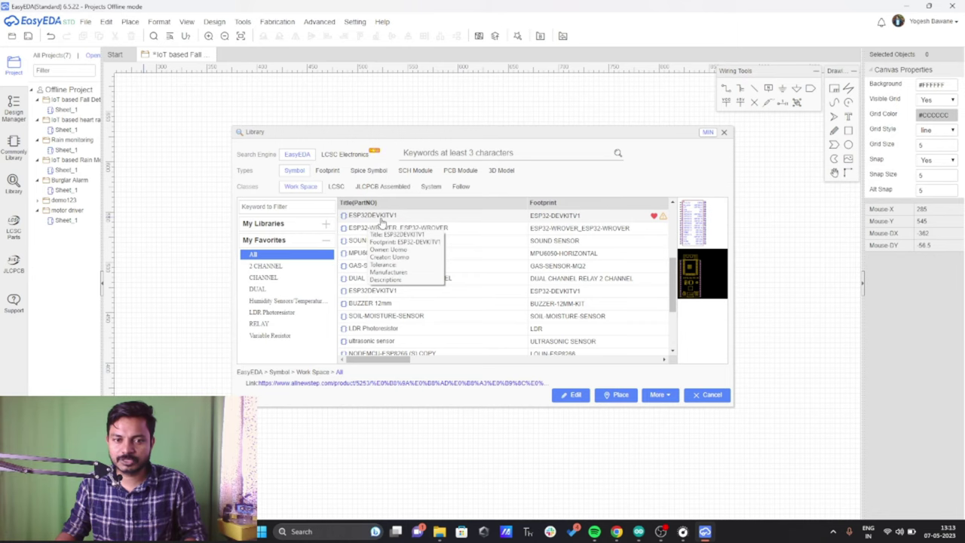
pyautogui.click(381, 216)
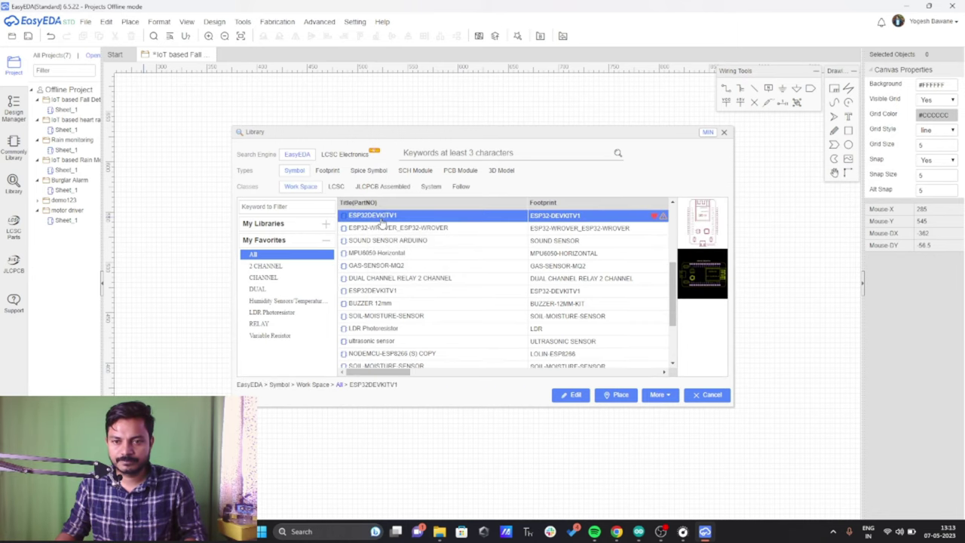
pyautogui.click(570, 394)
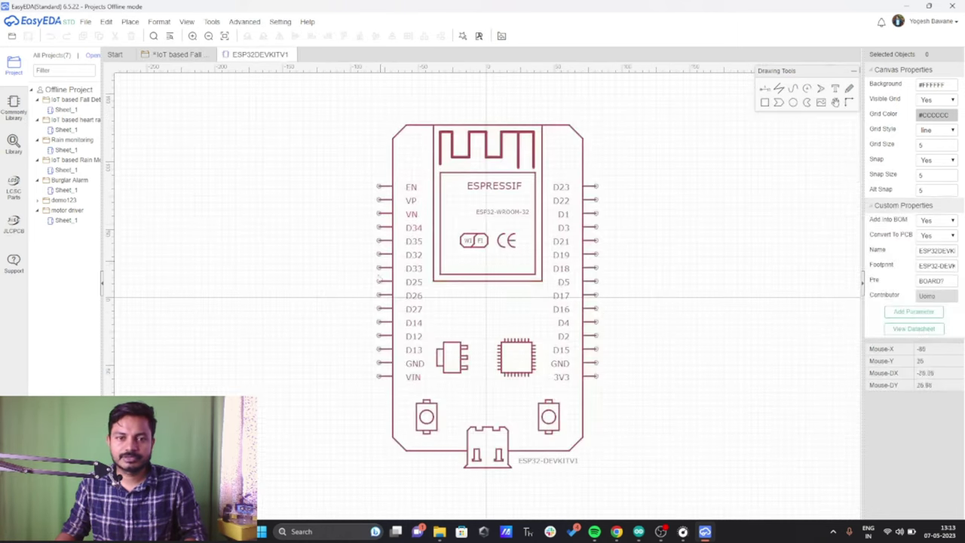
pyautogui.click(170, 56)
pyautogui.scroll(-4, 405, 280)
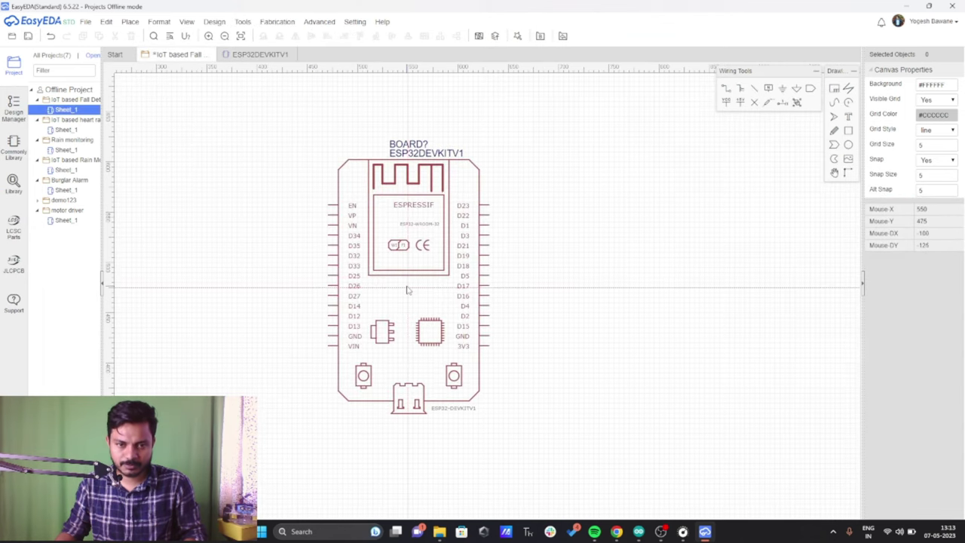
pyautogui.click(467, 313)
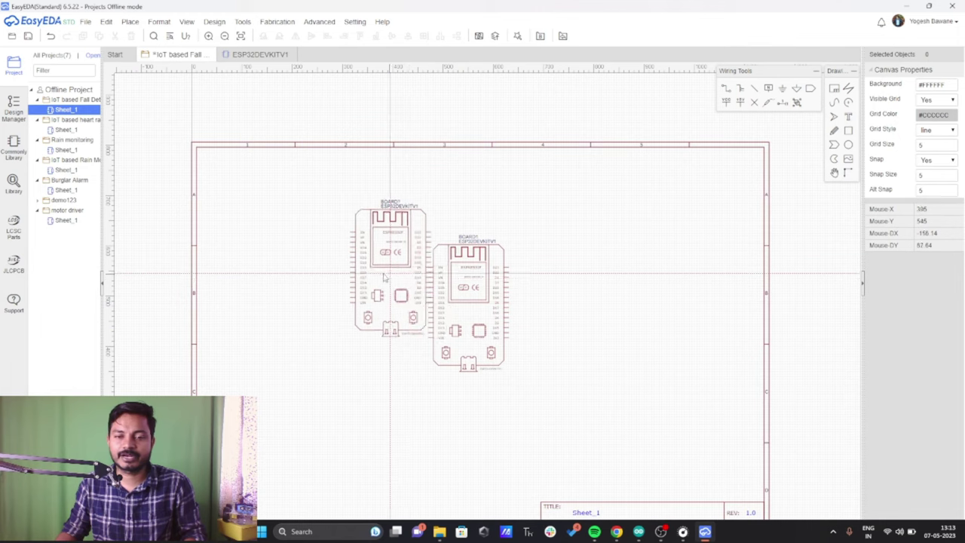
pyautogui.press('Escape')
pyautogui.scroll(2, 558, 283)
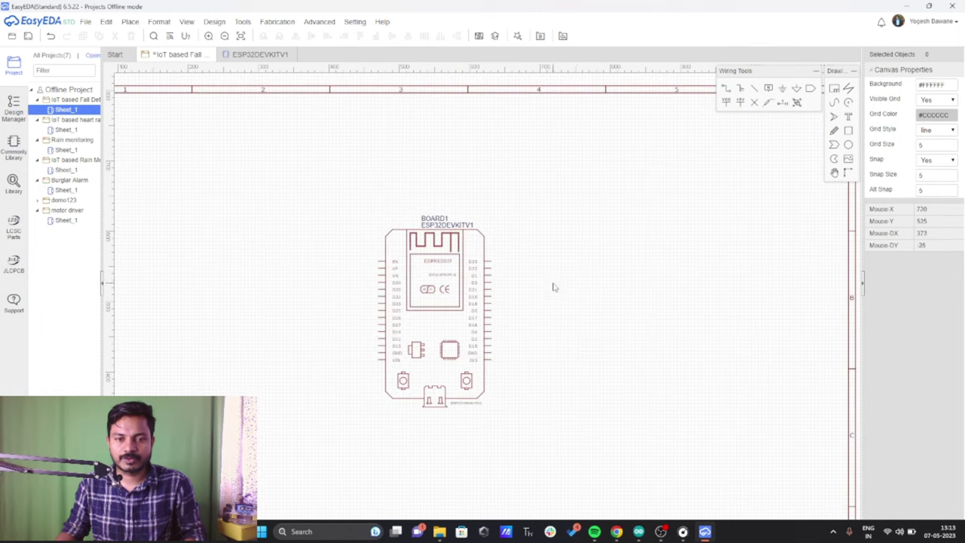
# Search the library for mpu6050 and place the user-contributed "MPU6050 copy" symbol beside the ESP32 board.
pyautogui.hotkey('shift', 'f')
pyautogui.scroll(-5, 423, 264)
pyautogui.scroll(5, 462, 308)
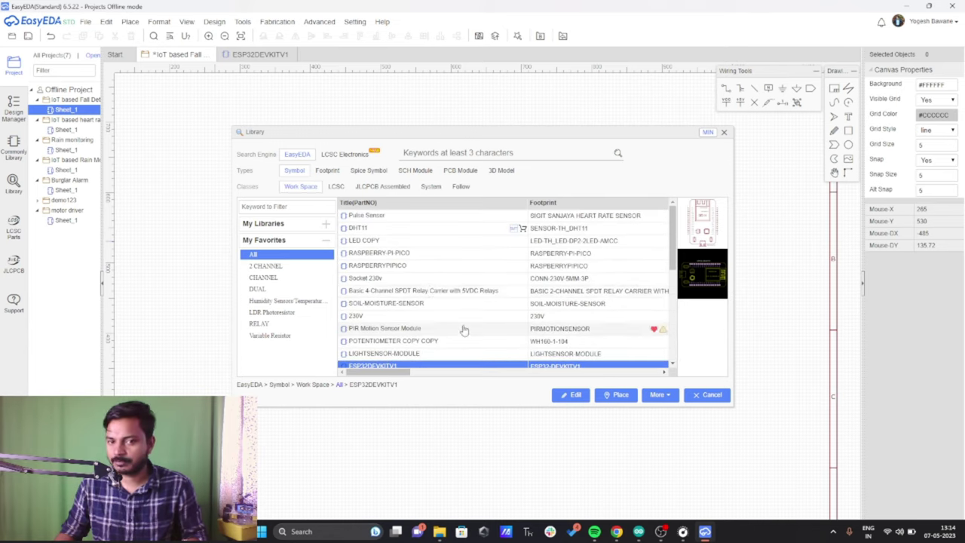
pyautogui.click(436, 154)
pyautogui.write('mpu6')
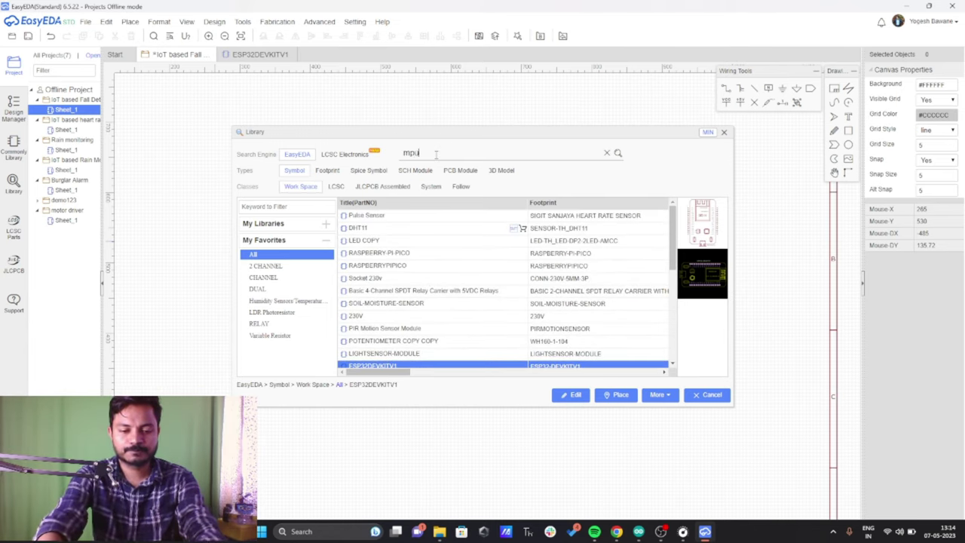
pyautogui.write('050')
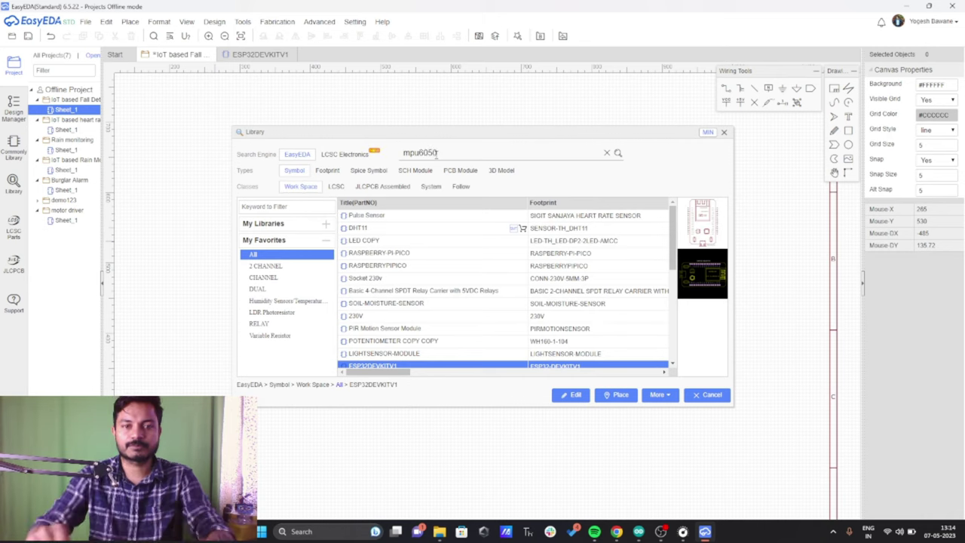
pyautogui.press('Return')
pyautogui.click(547, 186)
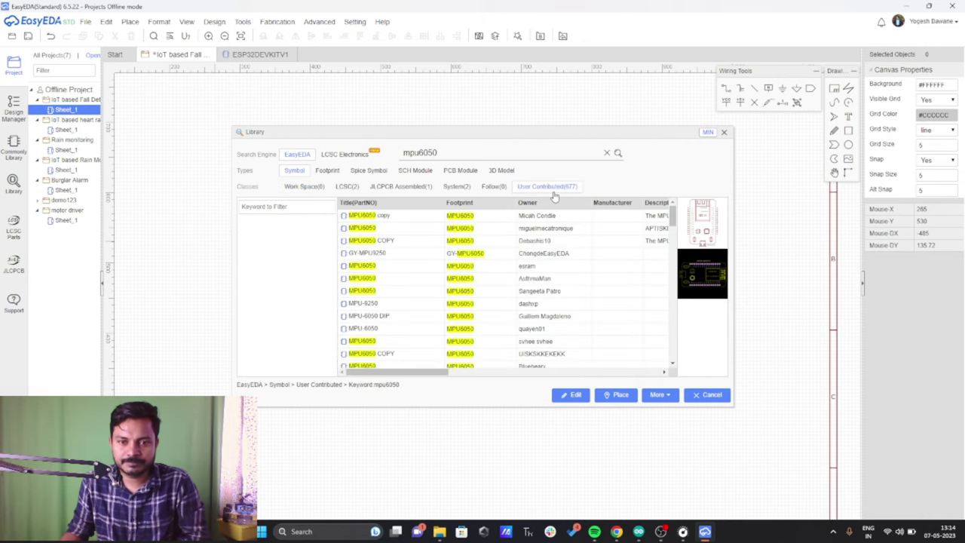
pyautogui.click(411, 217)
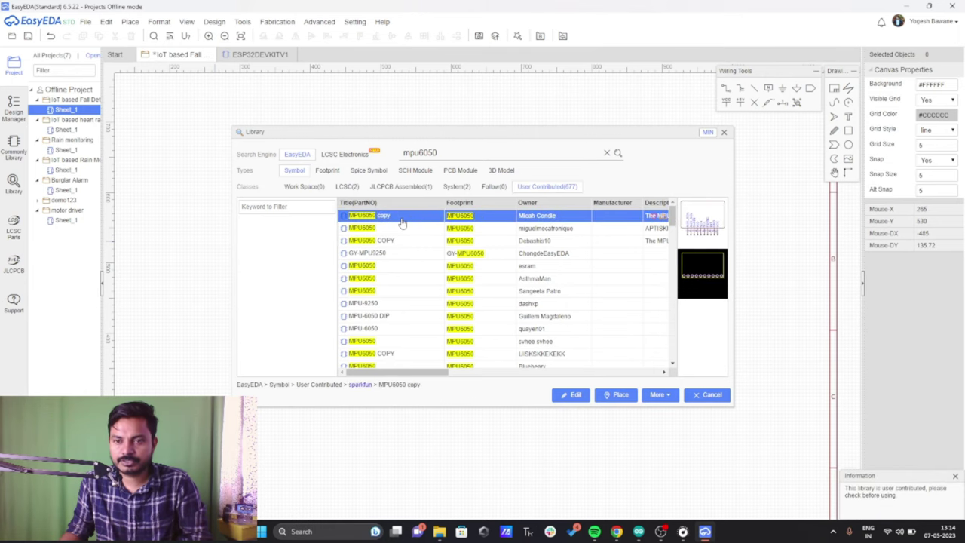
pyautogui.doubleClick(701, 218)
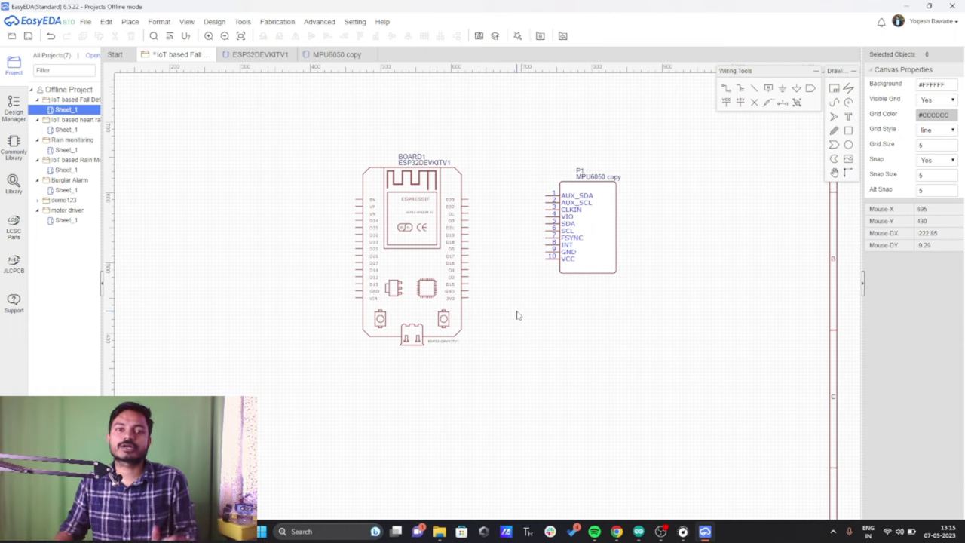
# Wire the MPU6050's VCC pin to 3V3 and its GND pin to the GND pin beside 3V3 on the ESP32.
pyautogui.scroll(1, 516, 315)
pyautogui.scroll(1, 716, 150)
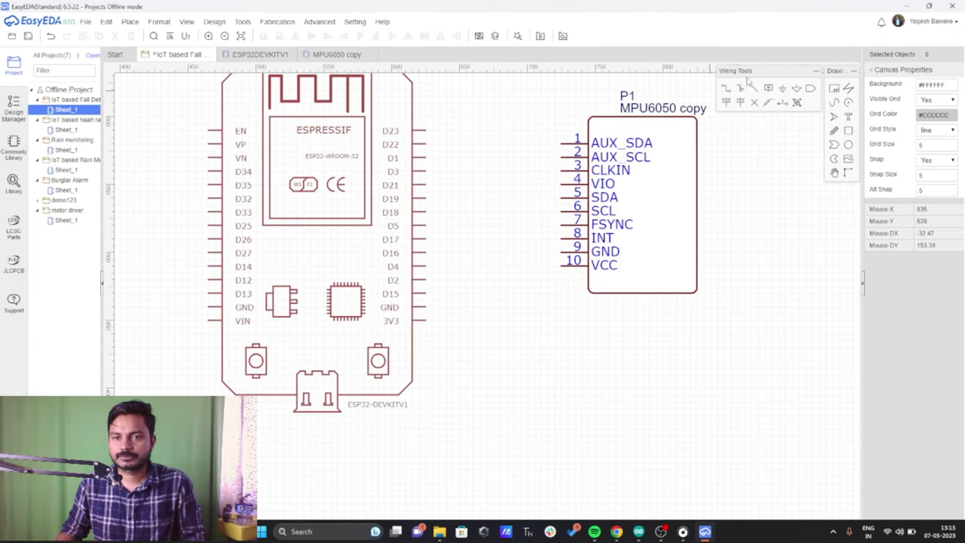
pyautogui.click(726, 88)
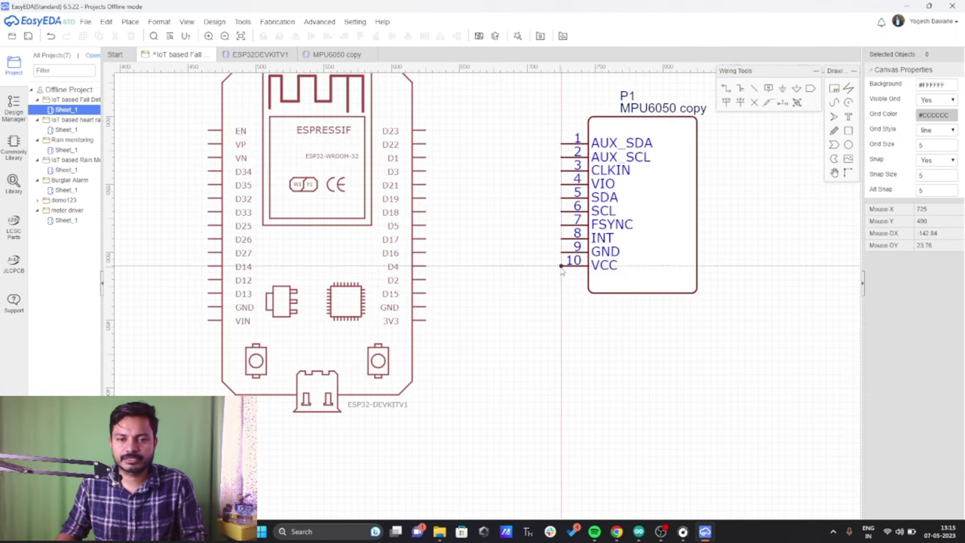
pyautogui.click(561, 267)
pyautogui.click(554, 320)
pyautogui.click(426, 321)
pyautogui.click(561, 252)
pyautogui.click(520, 307)
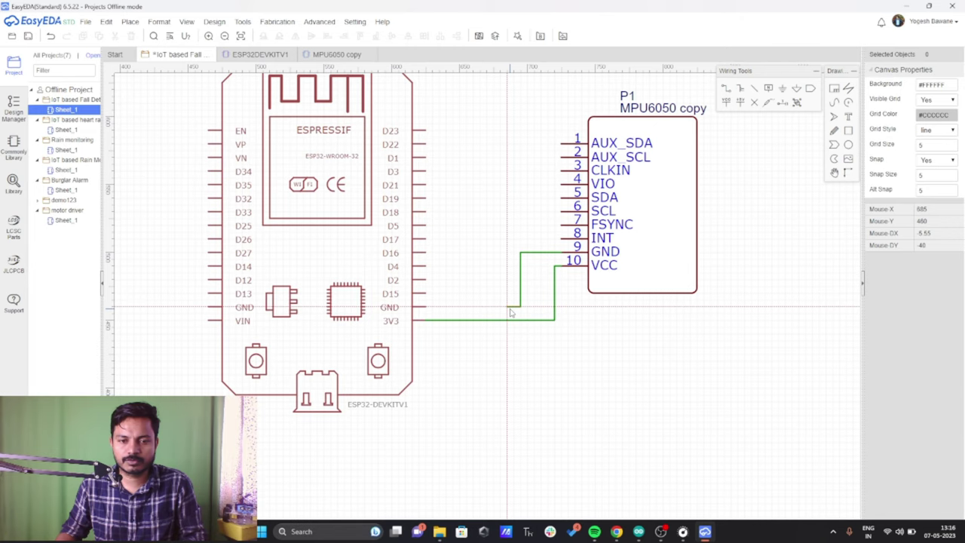
pyautogui.click(425, 307)
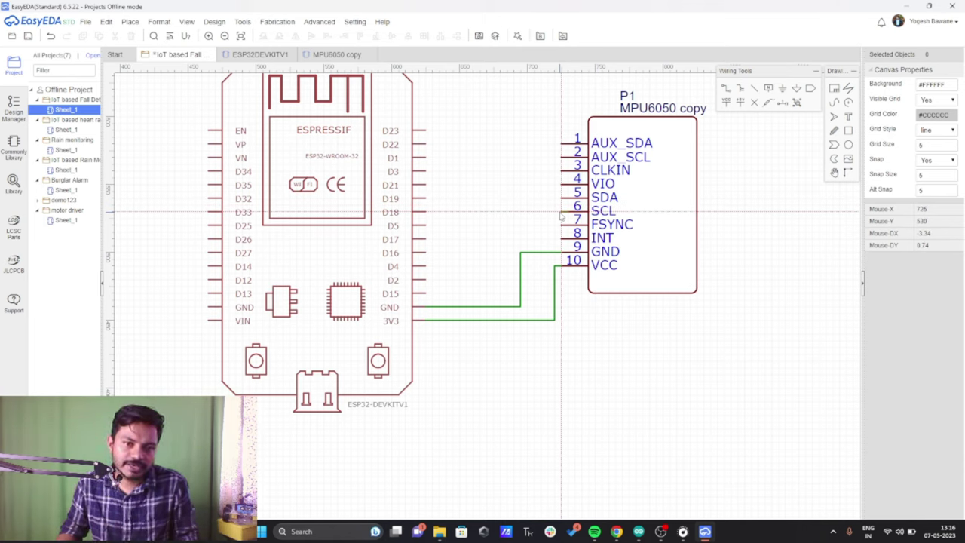
# Wire the MPU6050's SCL pin to D22 on the ESP32 and start a wire from its SDA pin.
pyautogui.click(562, 211)
pyautogui.click(487, 211)
pyautogui.click(425, 143)
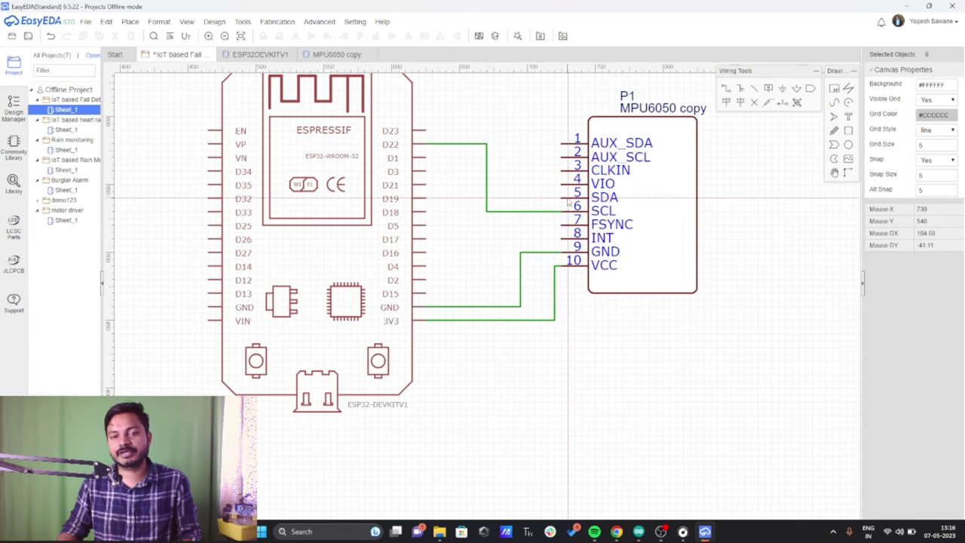
pyautogui.click(561, 198)
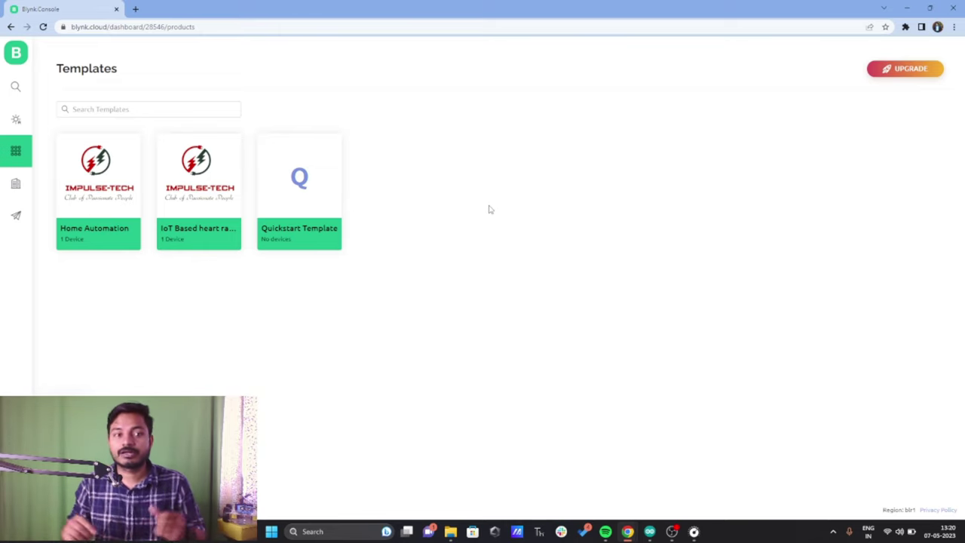
# In the Blynk Console, edit the "IoT Based heart rate monitoring" template and change its template name to "IoT Based Fall Detection".
pyautogui.click(212, 218)
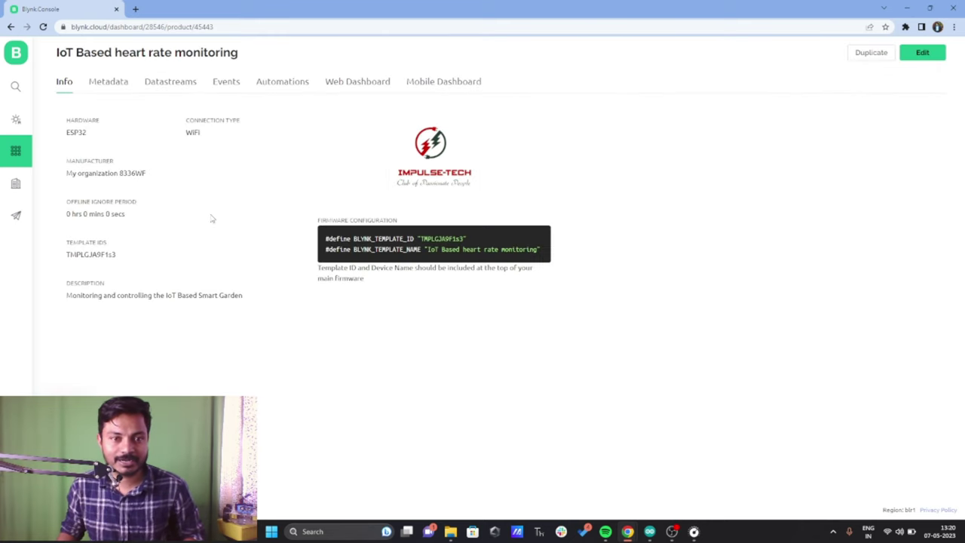
pyautogui.click(923, 52)
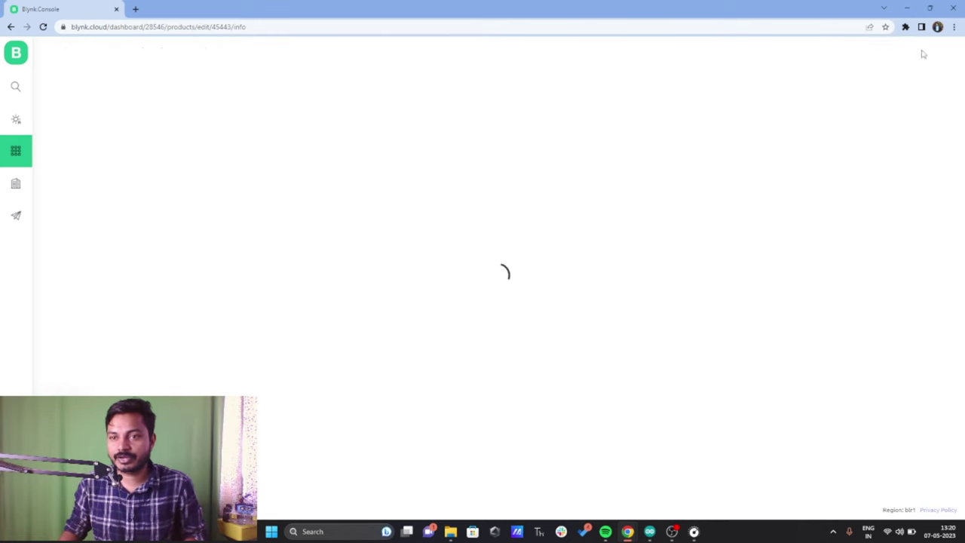
pyautogui.click(233, 131)
pyautogui.press('BackSpace')
pyautogui.press('BackSpace')
pyautogui.press('BackSpace')
pyautogui.press('BackSpace')
pyautogui.press('BackSpace')
pyautogui.press('BackSpace')
pyautogui.press('BackSpace')
pyautogui.press('BackSpace')
pyautogui.press('BackSpace')
pyautogui.press('BackSpace')
pyautogui.press('BackSpace')
pyautogui.press('BackSpace')
pyautogui.press('BackSpace')
pyautogui.press('BackSpace')
pyautogui.press('BackSpace')
pyautogui.press('BackSpace')
pyautogui.press('BackSpace')
pyautogui.press('BackSpace')
pyautogui.press('BackSpace')
pyautogui.press('BackSpace')
pyautogui.press('BackSpace')
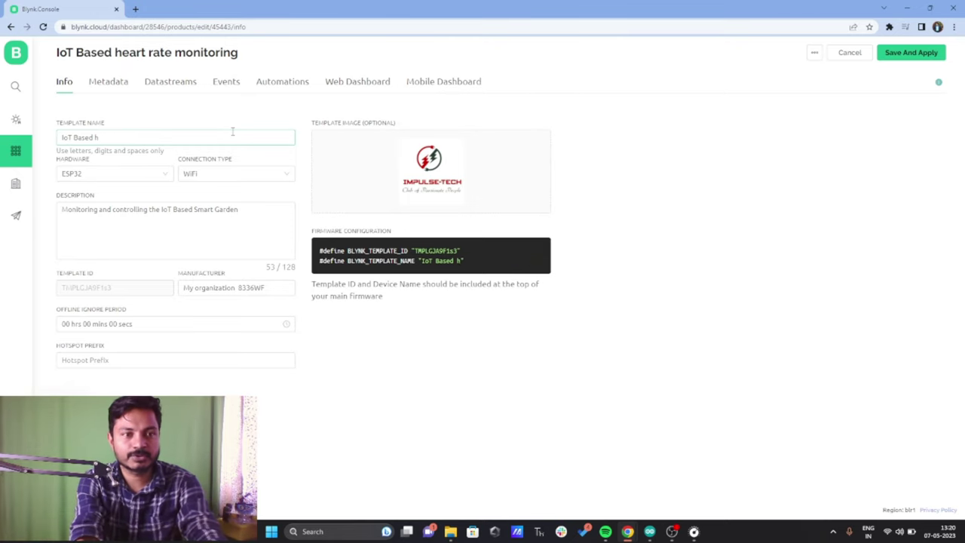
pyautogui.write('Fall Dete')
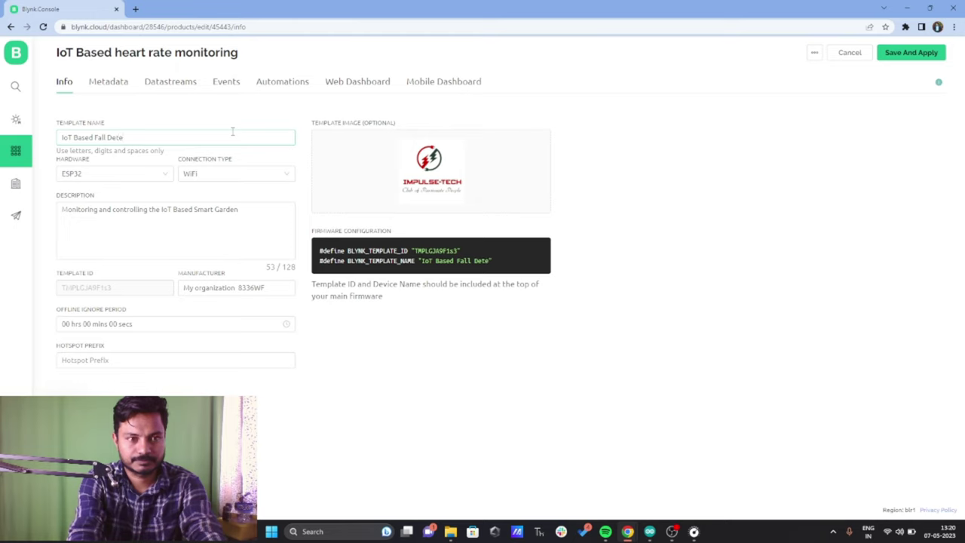
pyautogui.write('ction')
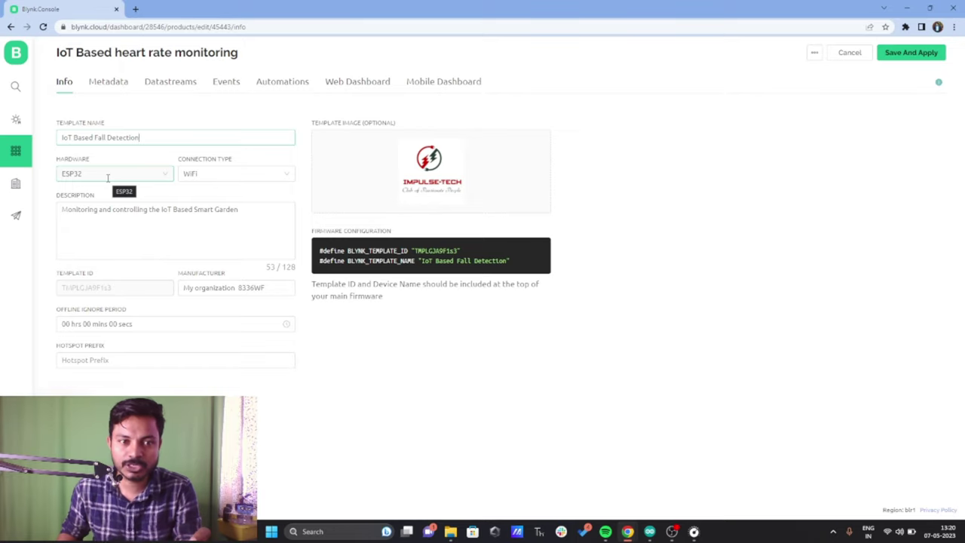
# Check the template's metadata and delete its pulse_sensor datastream.
pyautogui.click(110, 83)
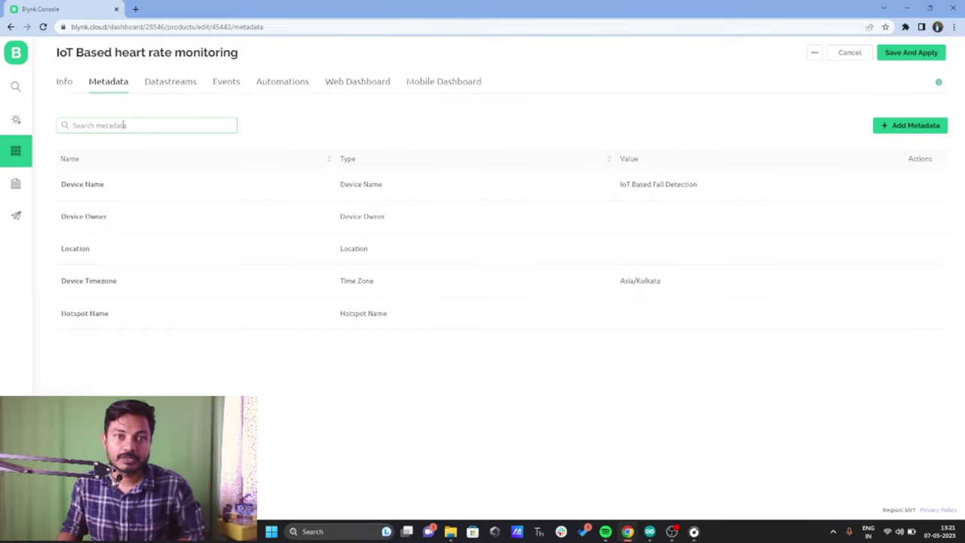
pyautogui.click(170, 81)
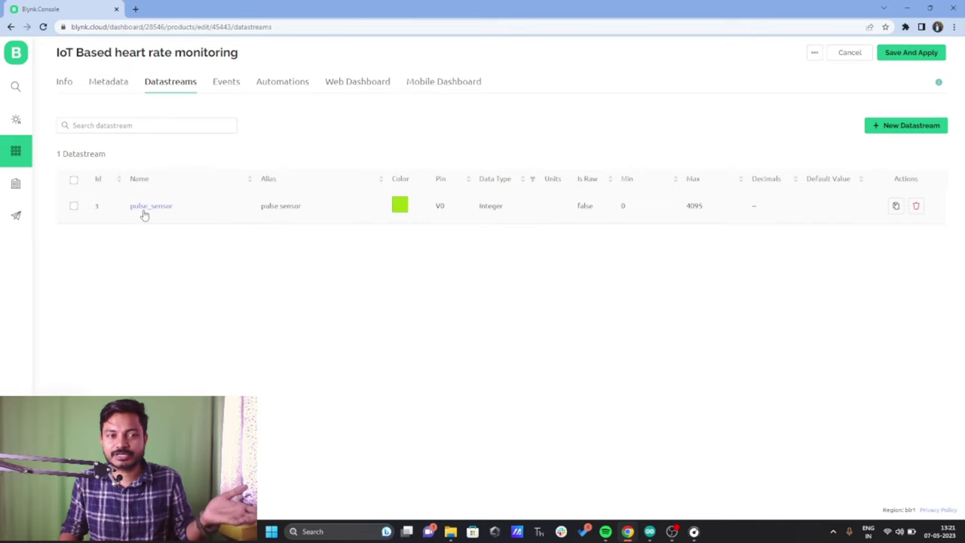
pyautogui.click(914, 206)
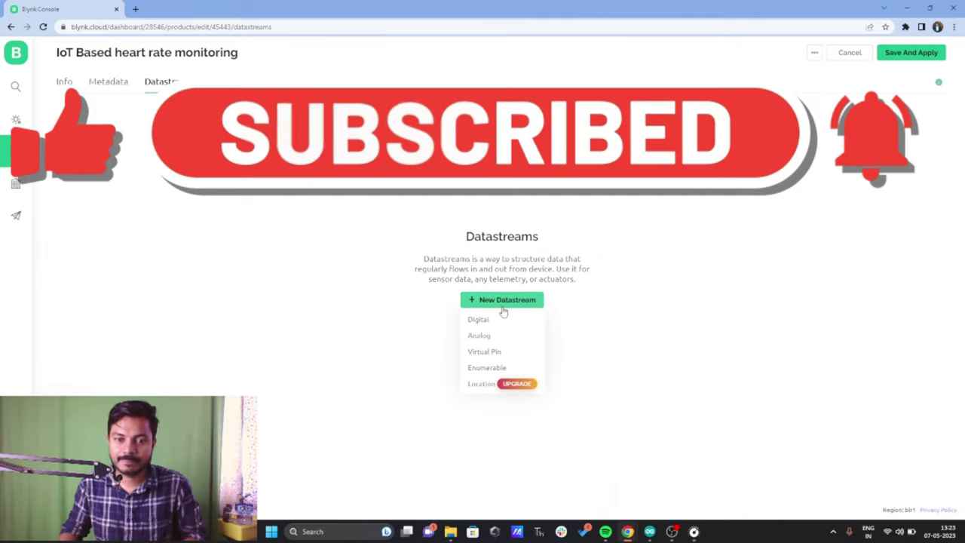
# Start a new virtual pin datastream in the template and select its default name for replacement.
pyautogui.click(508, 360)
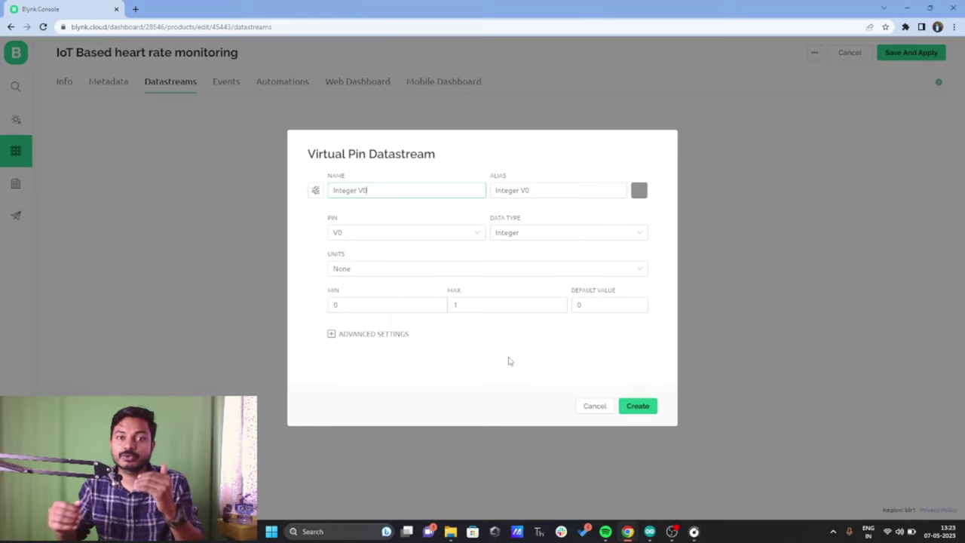
pyautogui.doubleClick(363, 190)
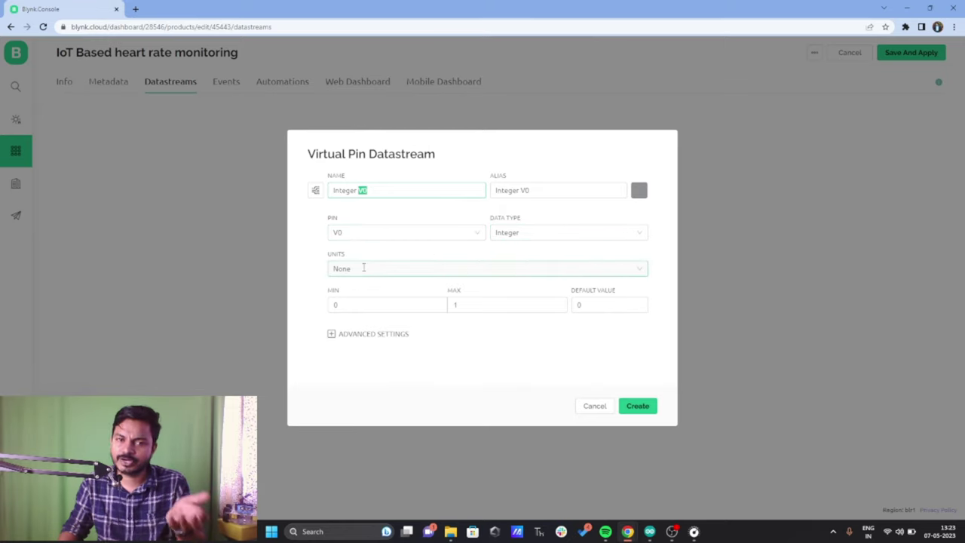
pyautogui.tripleClick(379, 193)
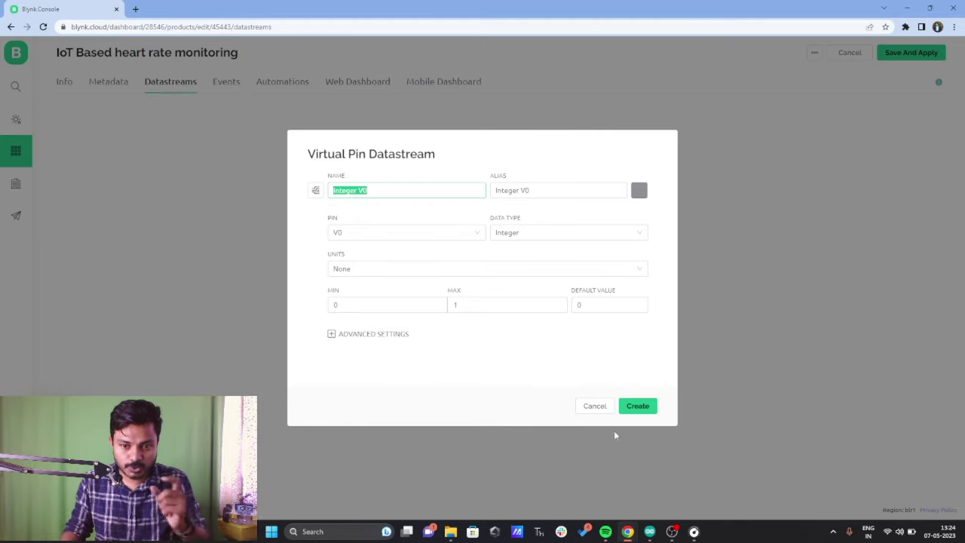
# In the Arduino IDE, examine the fall detection sketch's lines that print the X, Y and Z acceleration and gyro values.
pyautogui.moveTo(655, 531)
pyautogui.click(678, 475)
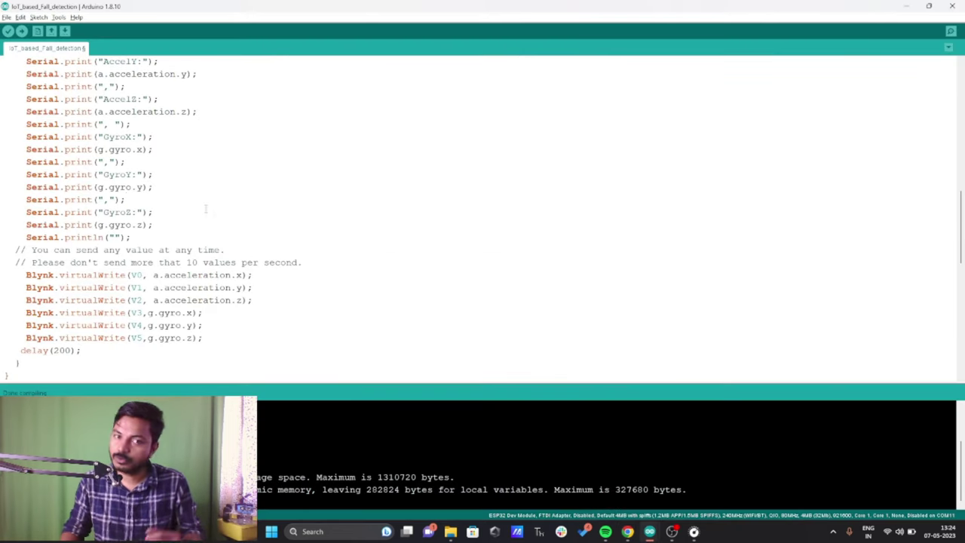
pyautogui.scroll(3, 219, 196)
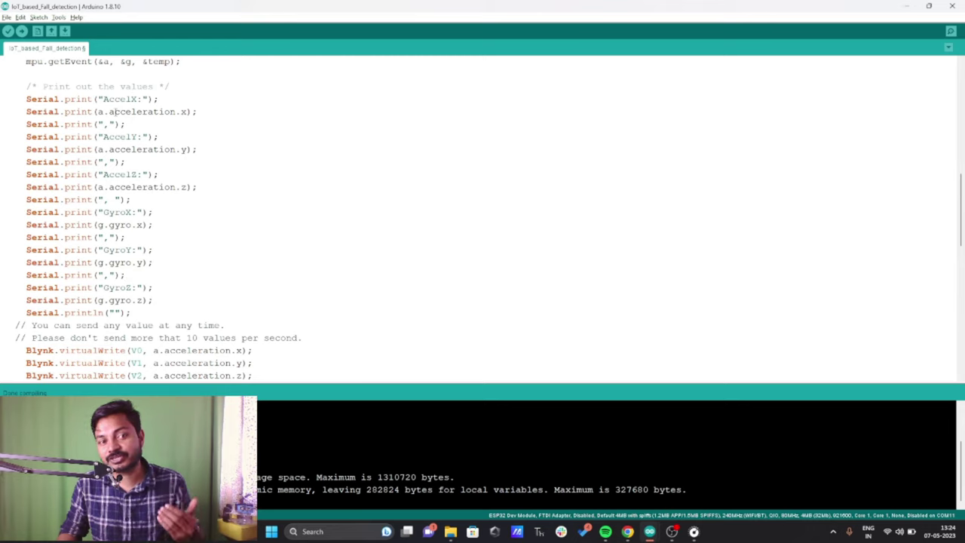
pyautogui.moveTo(125, 111); pyautogui.dragTo(191, 111)
pyautogui.moveTo(126, 150); pyautogui.dragTo(198, 149)
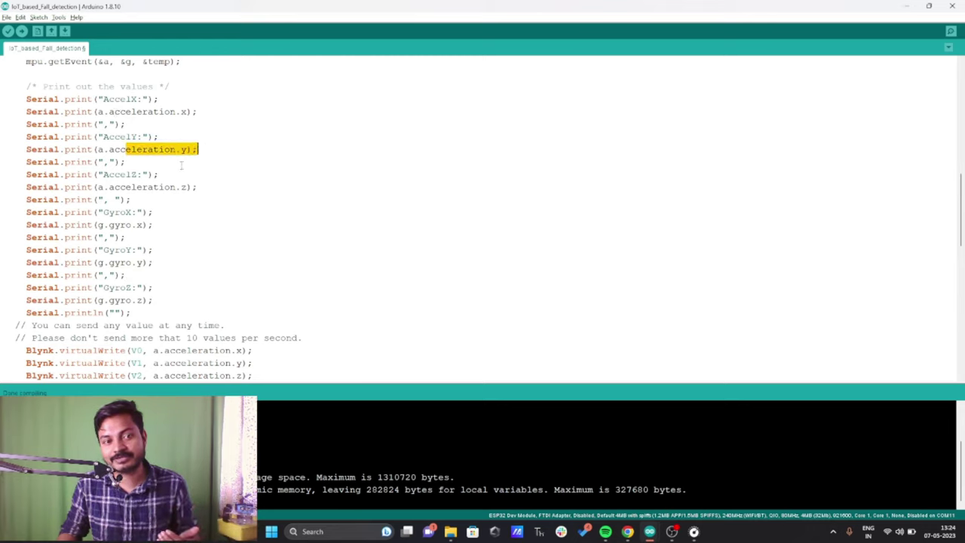
pyautogui.moveTo(114, 187); pyautogui.dragTo(189, 187)
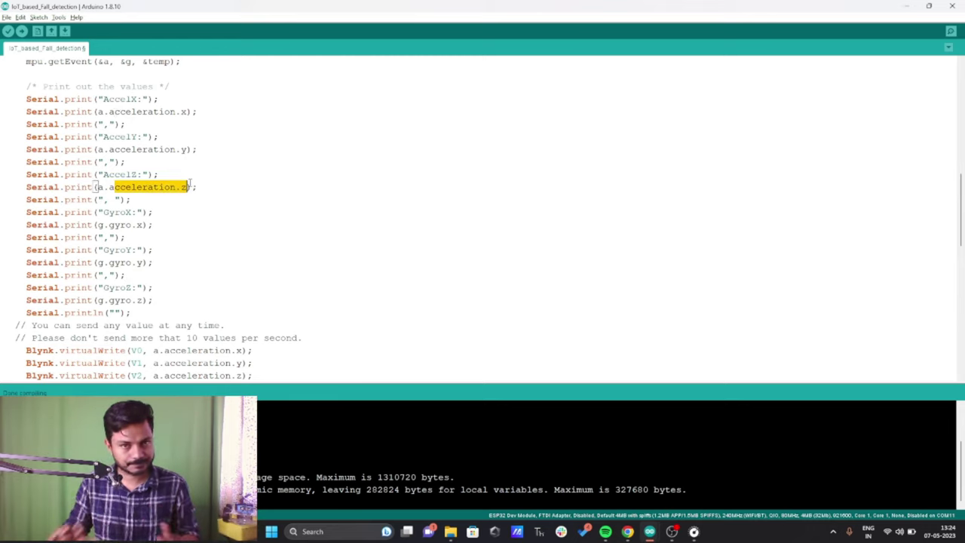
pyautogui.scroll(-1, 188, 187)
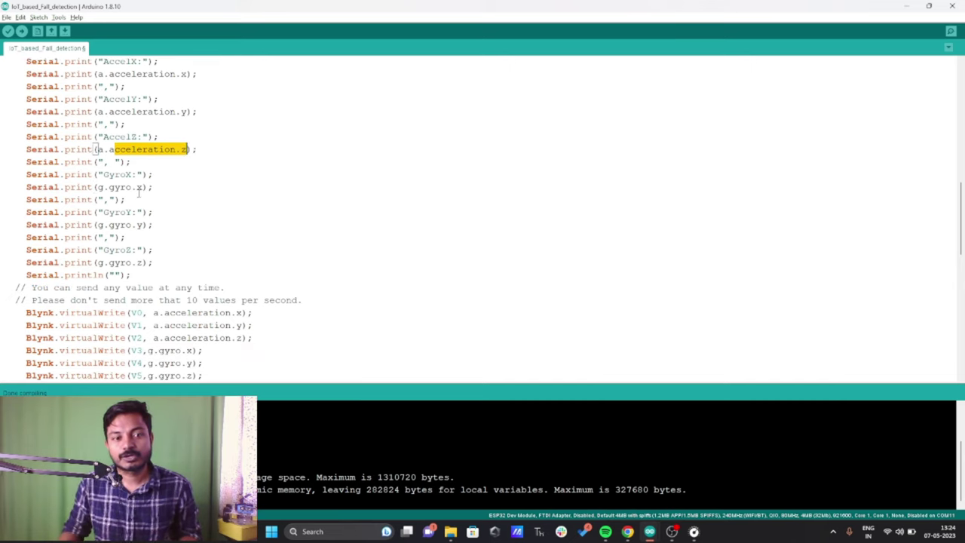
pyautogui.click(137, 187)
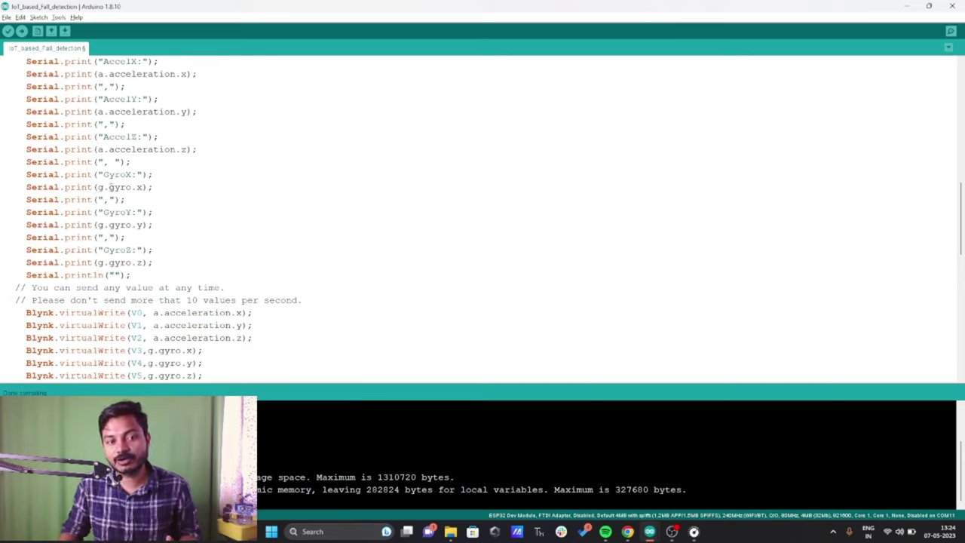
pyautogui.moveTo(110, 187); pyautogui.dragTo(146, 187)
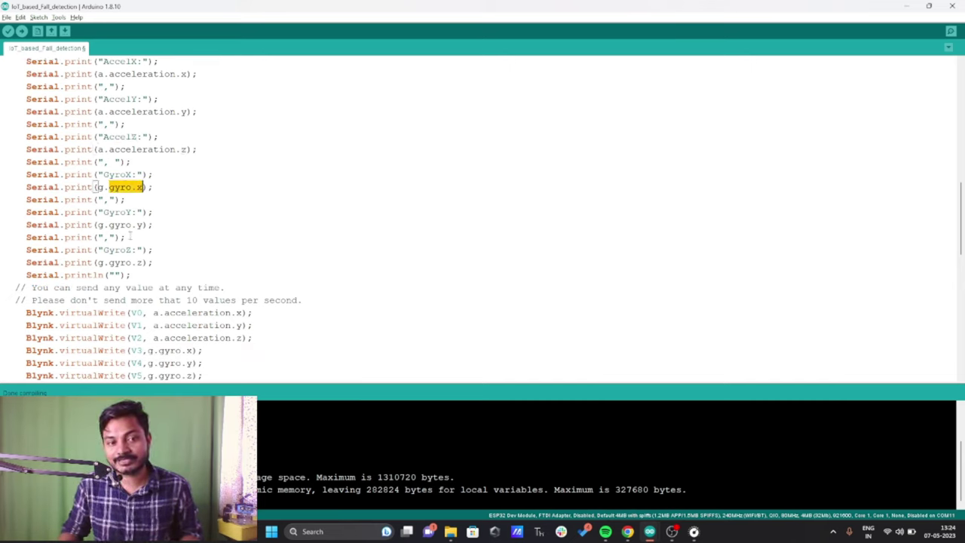
pyautogui.moveTo(114, 225); pyautogui.dragTo(151, 224)
pyautogui.moveTo(114, 262); pyautogui.dragTo(182, 262)
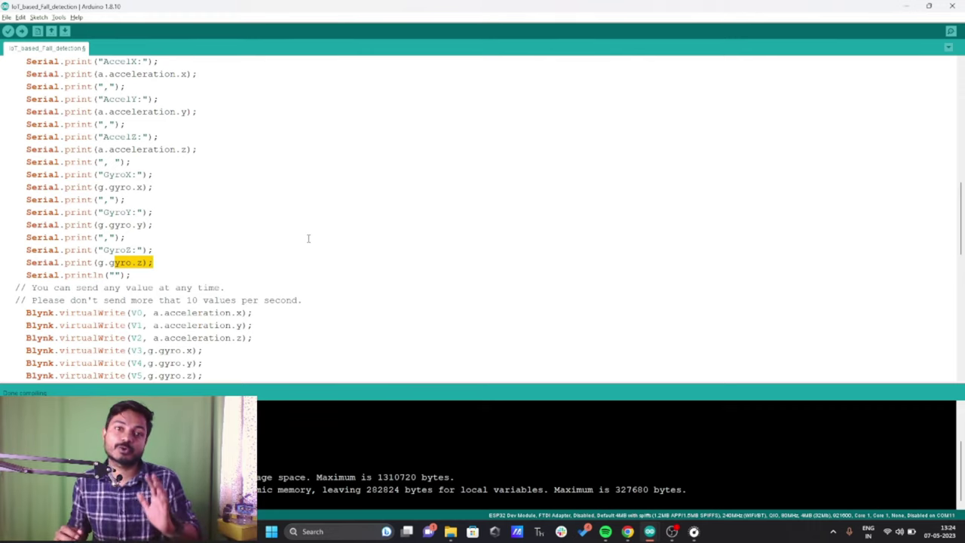
# Switch back to the Blynk Console and name the new virtual pin datastream "Acceleration on X".
pyautogui.moveTo(628, 532)
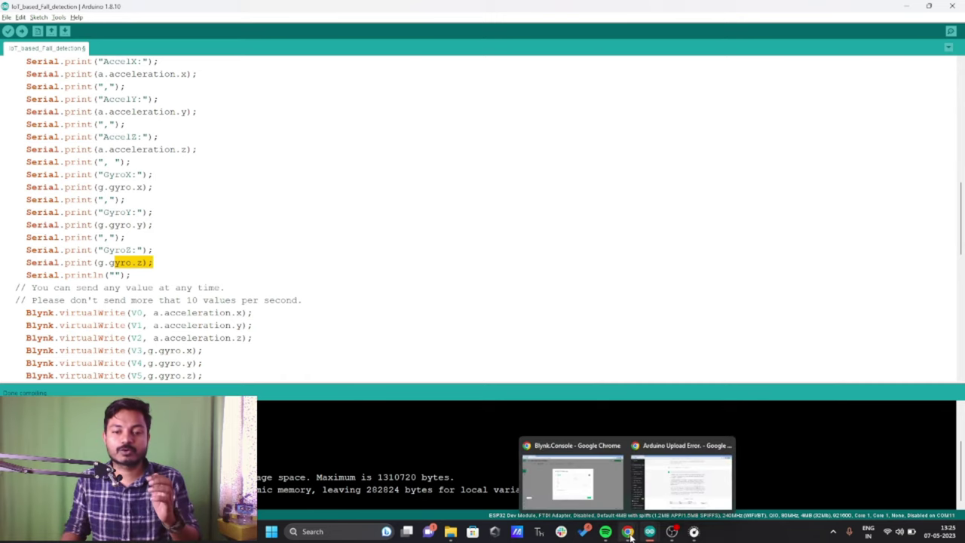
pyautogui.click(594, 494)
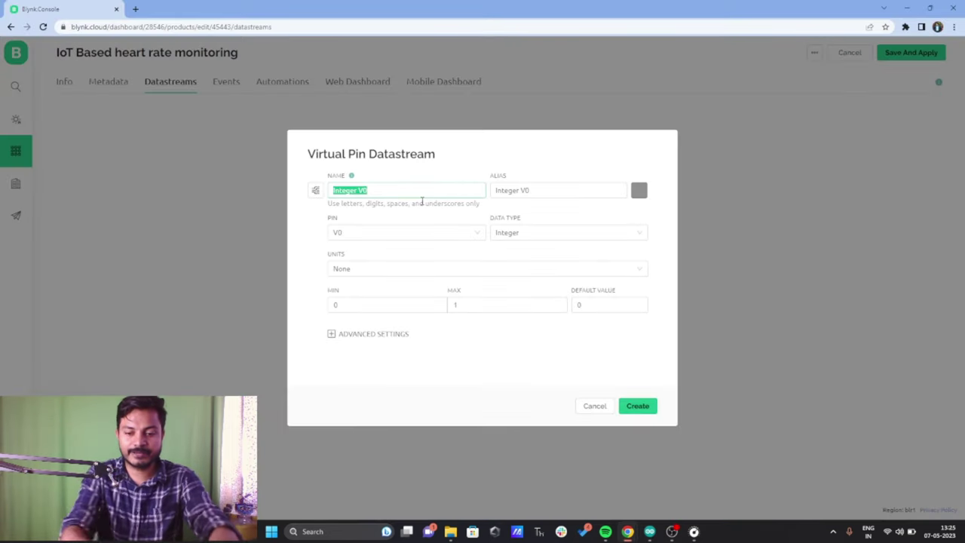
pyautogui.press('BackSpace')
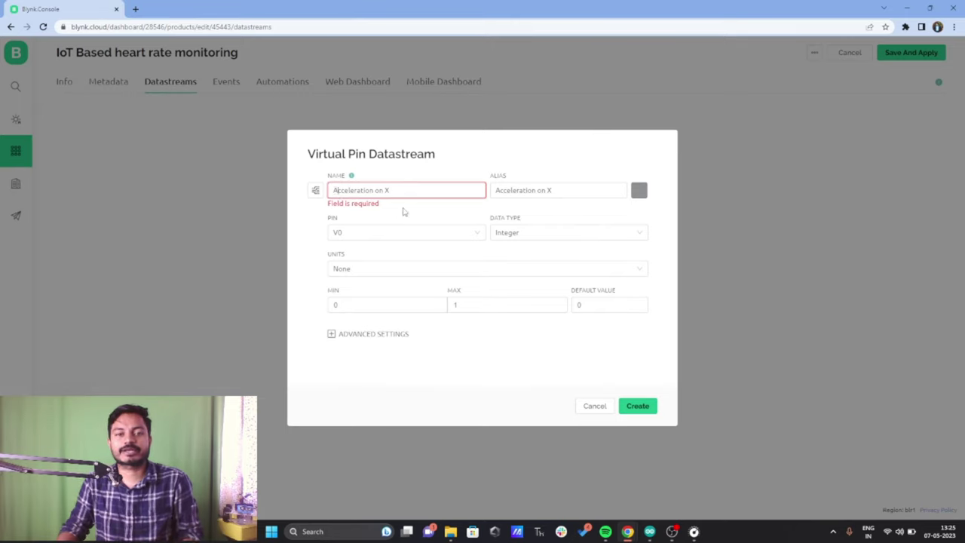
pyautogui.write('Acceleration on X')
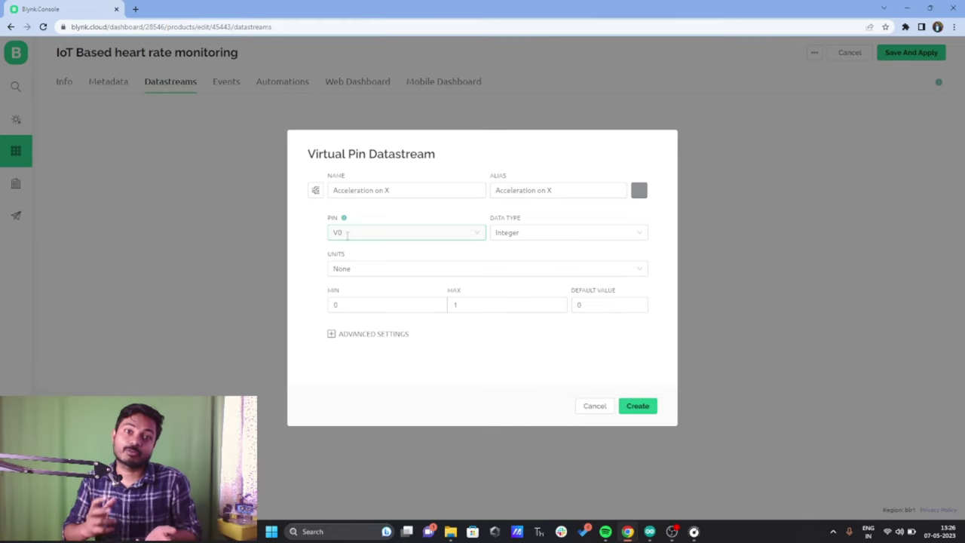
# Set the Acceleration on X datastream's maximum to 1000 and its colour to the green theme colour, and create it.
pyautogui.click(358, 307)
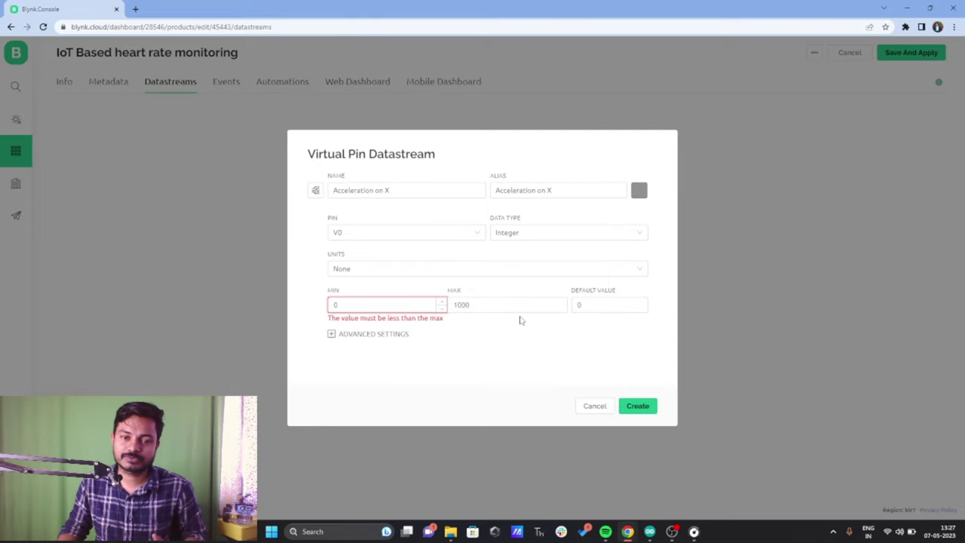
pyautogui.click(507, 305)
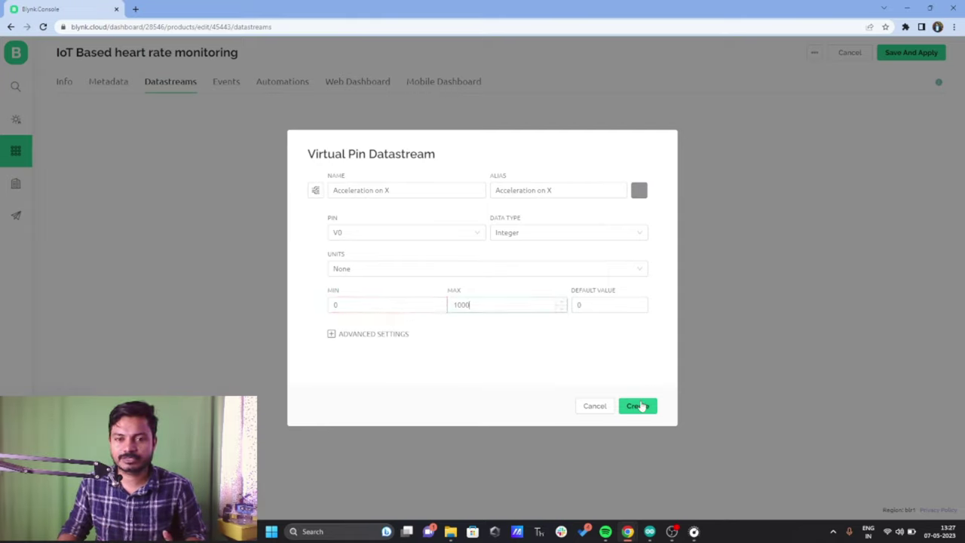
pyautogui.click(638, 191)
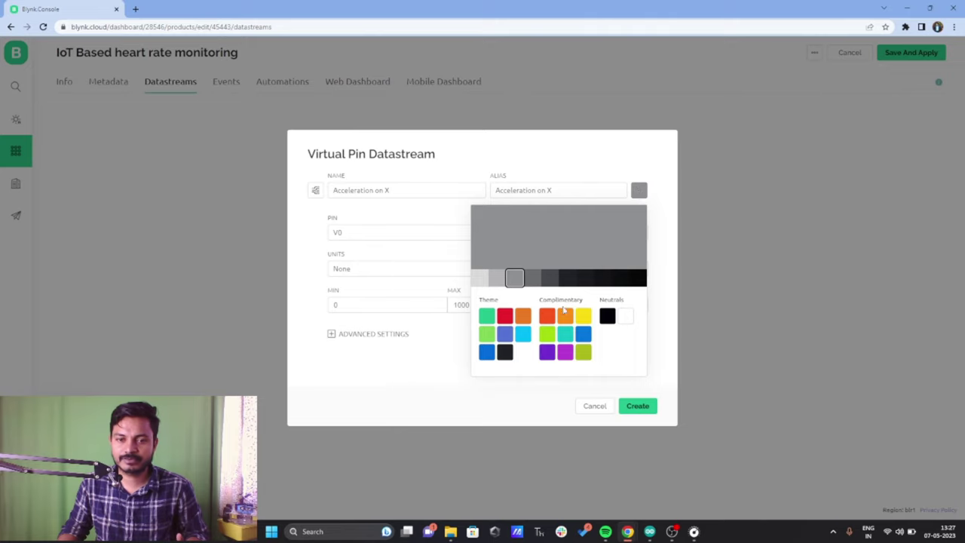
pyautogui.click(487, 317)
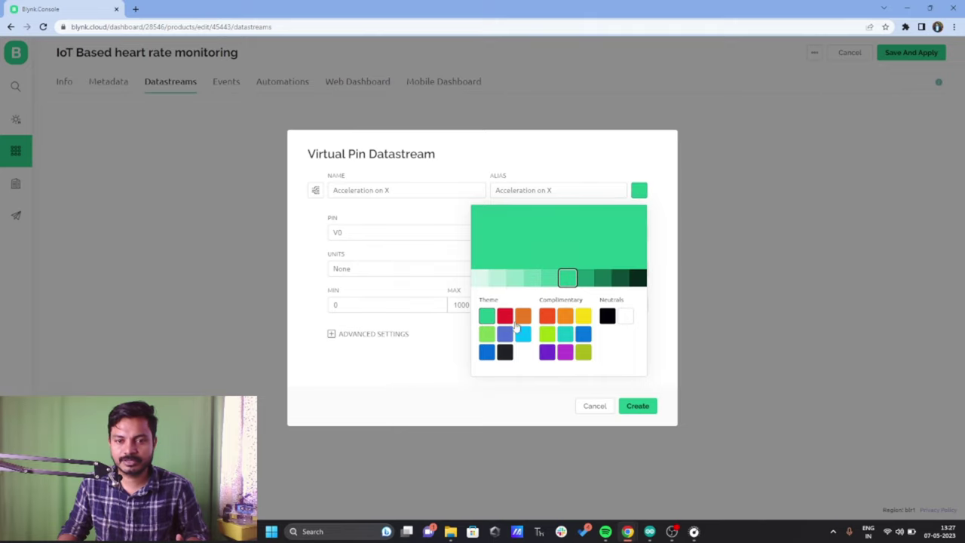
pyautogui.click(637, 407)
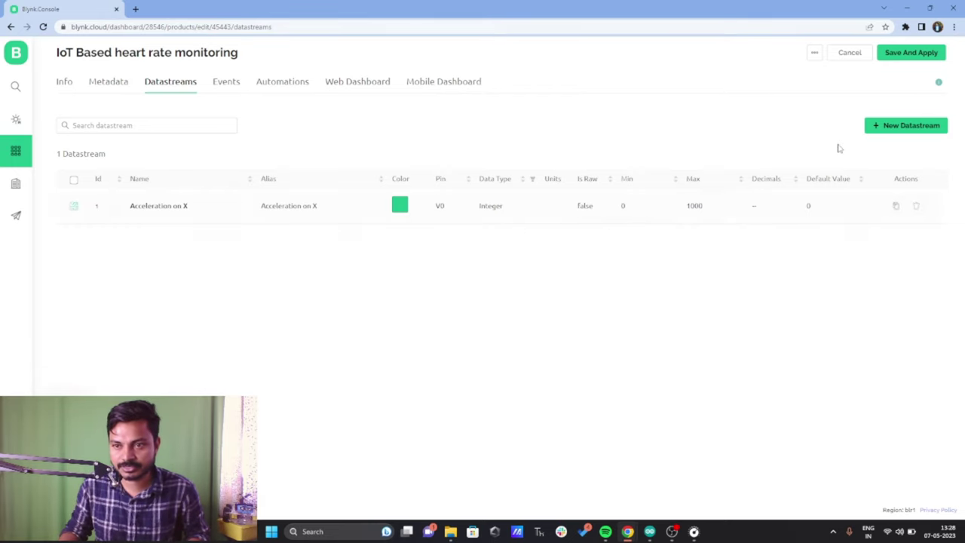
# Start another virtual pin datastream and name it "Acceleration on Y".
pyautogui.click(882, 130)
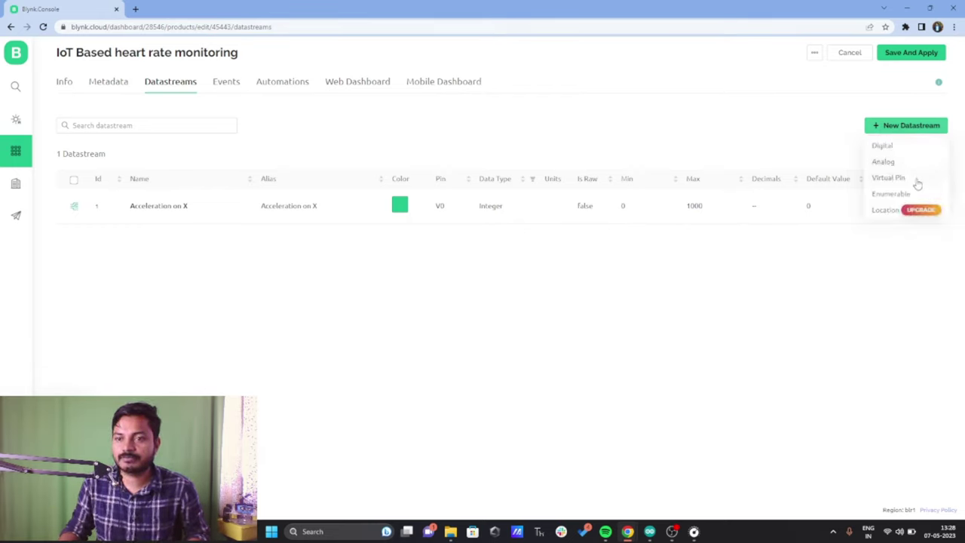
pyautogui.click(914, 181)
pyautogui.moveTo(389, 202); pyautogui.dragTo(408, 198)
pyautogui.write('Acceleration on X')
pyautogui.press('BackSpace')
pyautogui.write('Y')
pyautogui.click(512, 193)
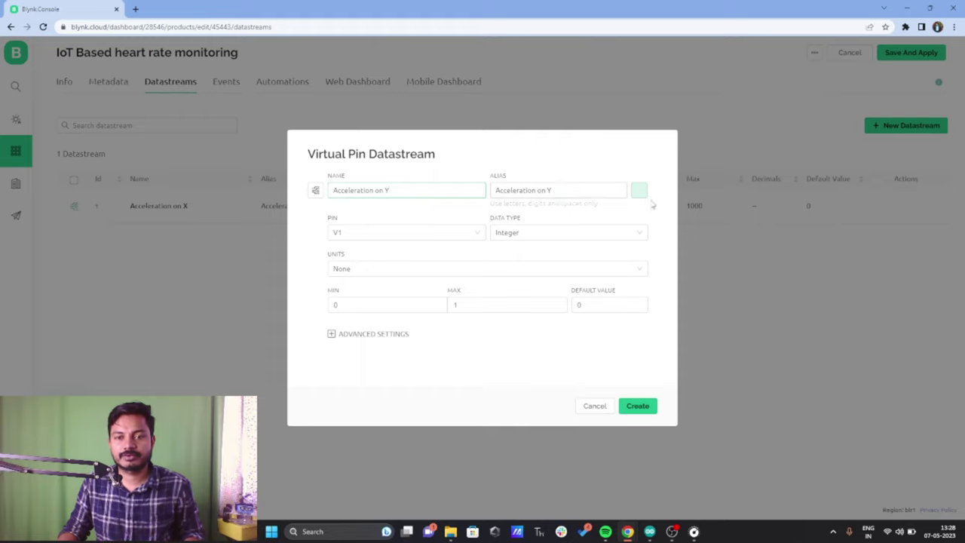
# Check the available virtual pins for the Acceleration on Y datastream, keep V1, and set its maximum to 1000.
pyautogui.click(421, 230)
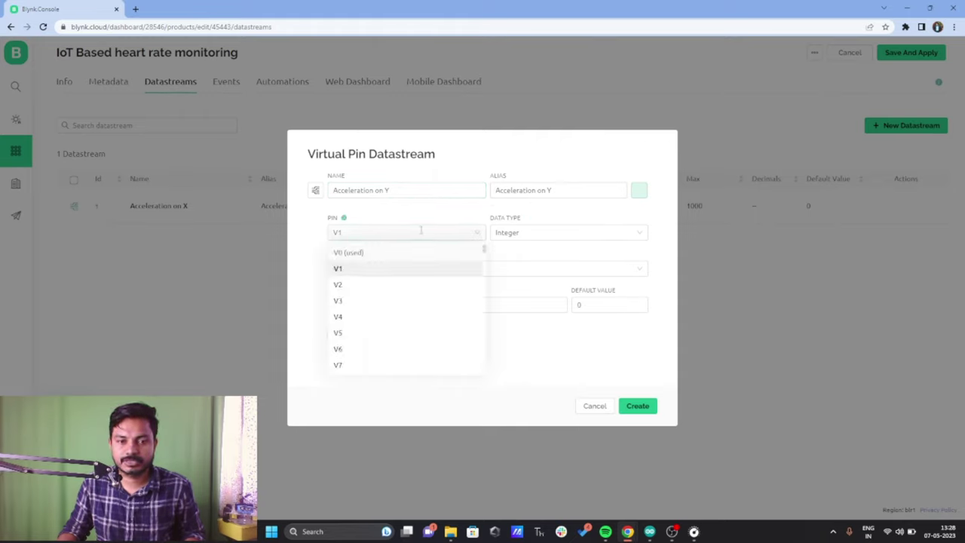
pyautogui.click(421, 230)
pyautogui.click(364, 234)
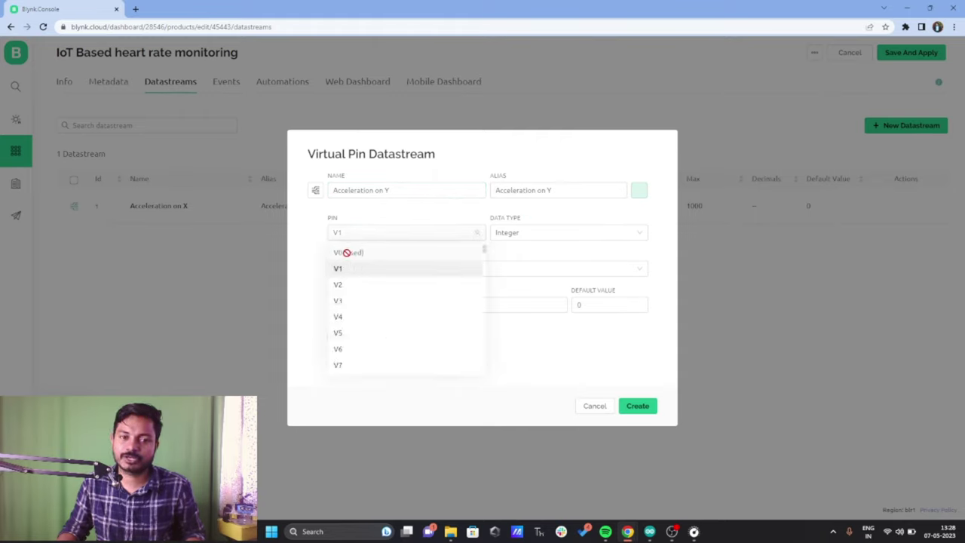
pyautogui.click(420, 218)
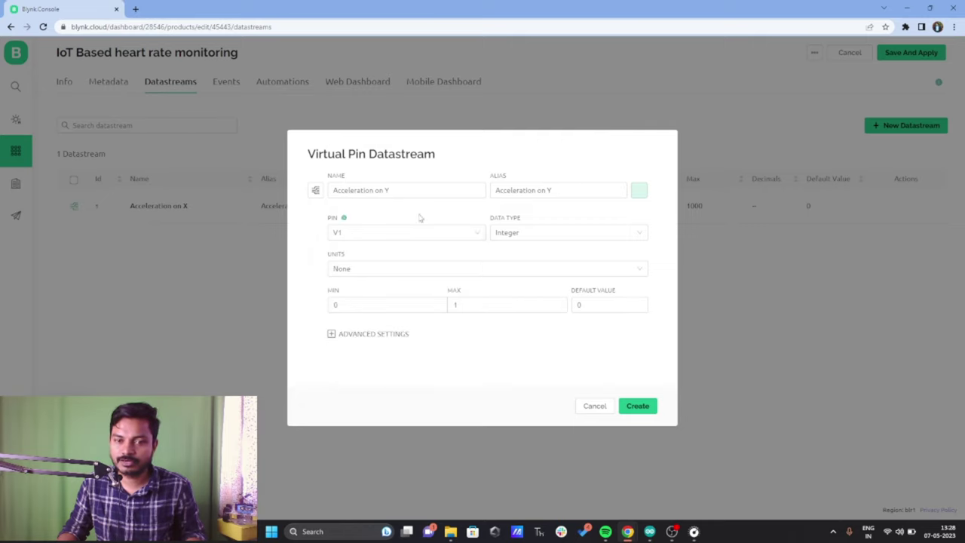
pyautogui.click(460, 302)
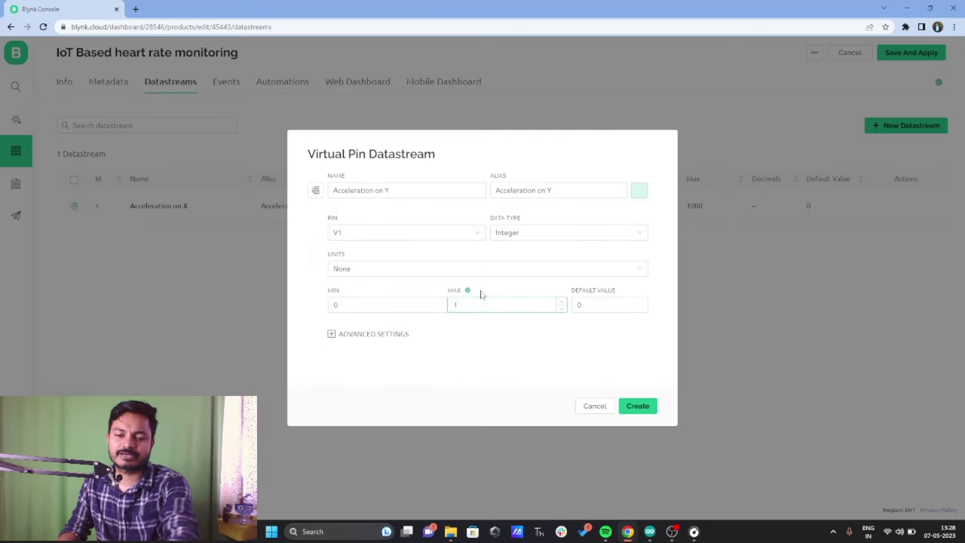
pyautogui.write('000')
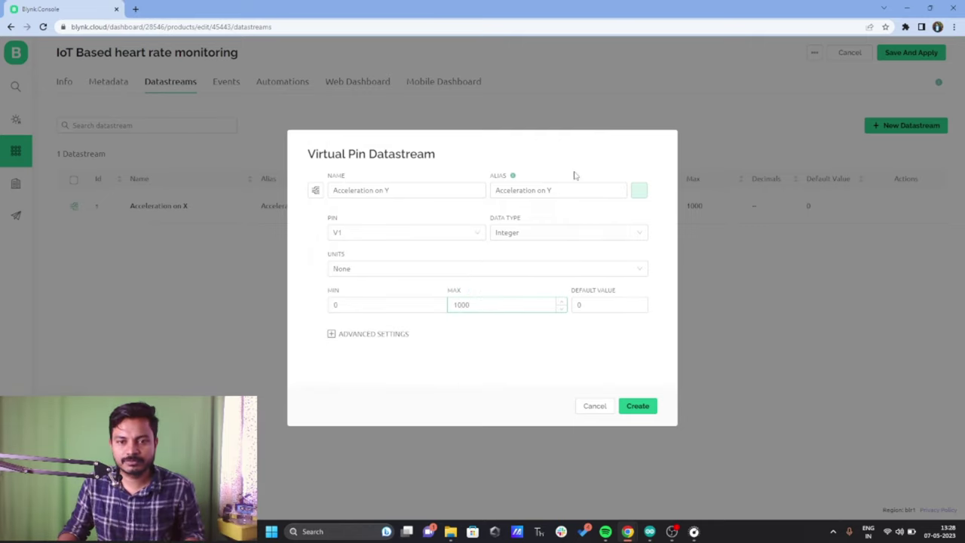
# Give the Acceleration on Y datastream the indigo-blue theme colour and create it.
pyautogui.click(638, 190)
pyautogui.click(466, 290)
pyautogui.click(639, 191)
pyautogui.click(504, 334)
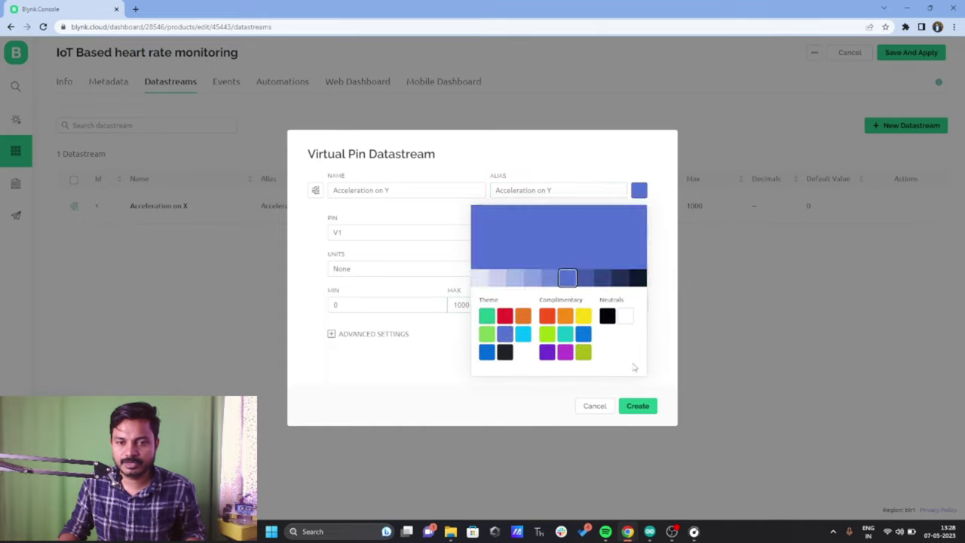
pyautogui.click(638, 410)
pyautogui.click(637, 407)
# Set the new Gyro on X datastream's colour to the orange-red complimentary colour and create it.
pyautogui.click(906, 125)
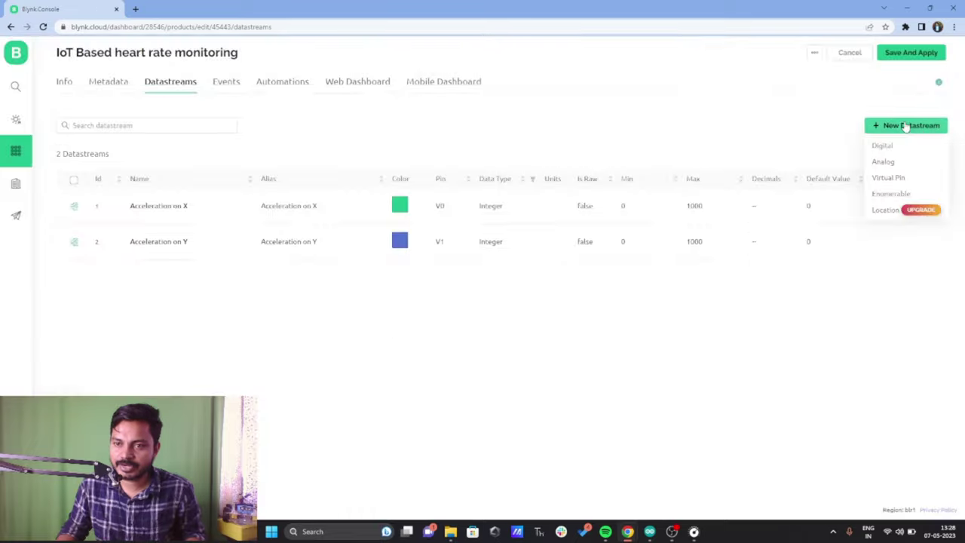
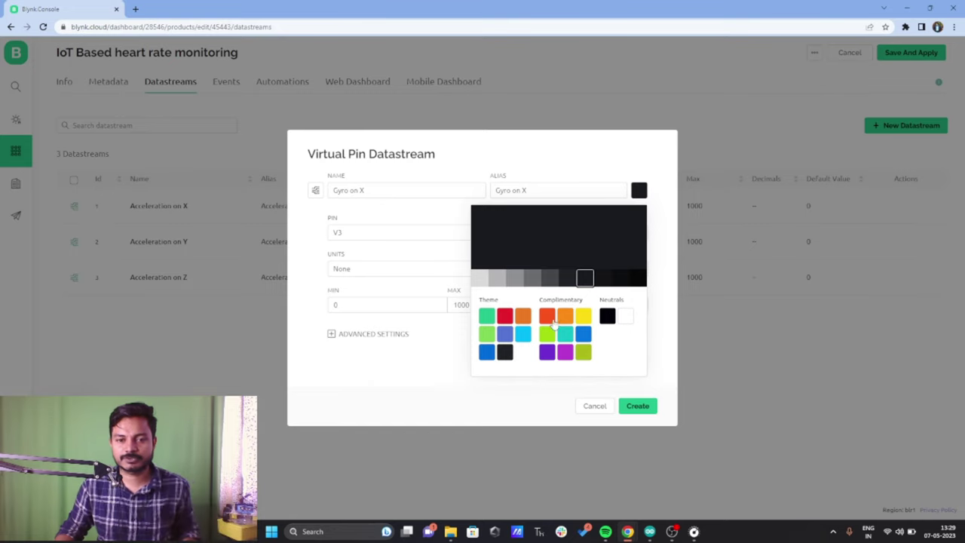
pyautogui.click(549, 317)
pyautogui.click(638, 407)
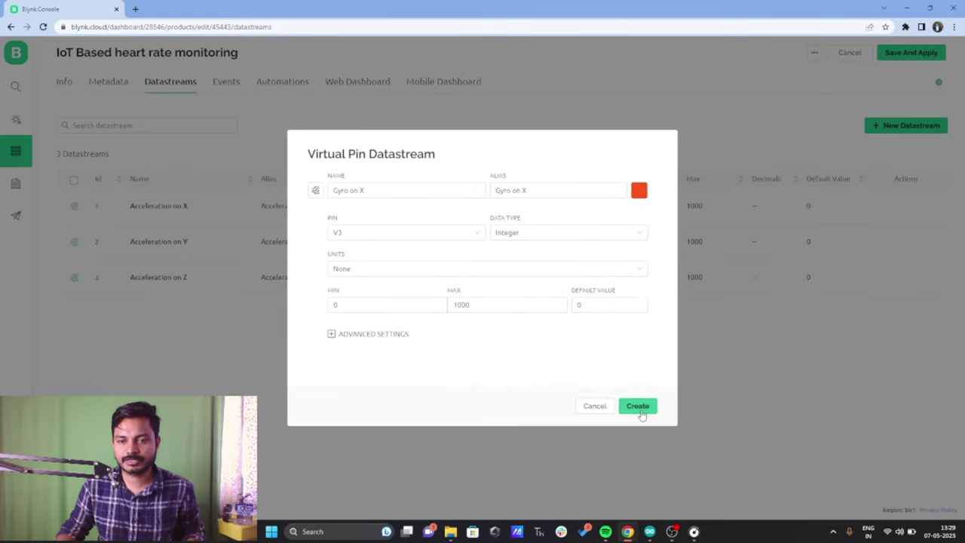
pyautogui.click(637, 405)
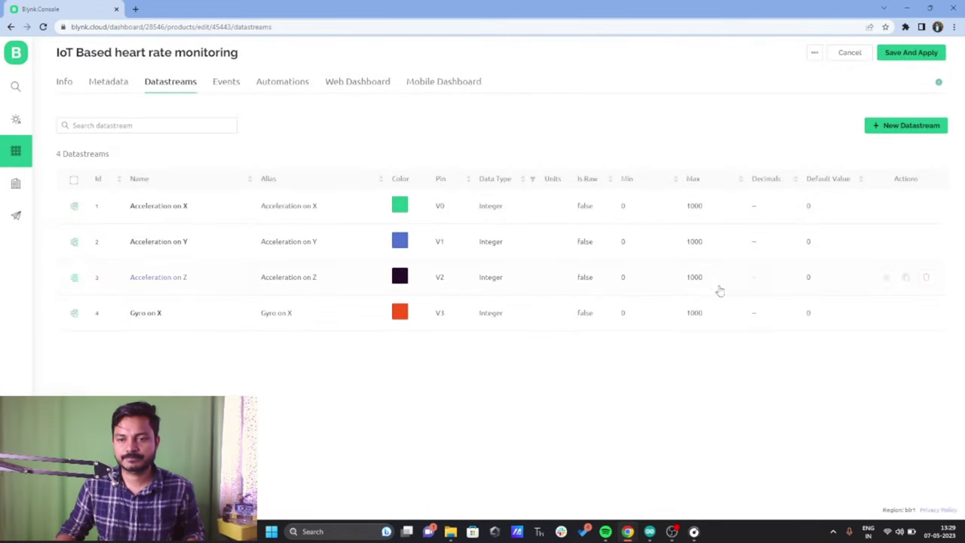
# Create a virtual pin datastream named "Gyro on Y" on pin V4 with a maximum of 1000.
pyautogui.click(903, 132)
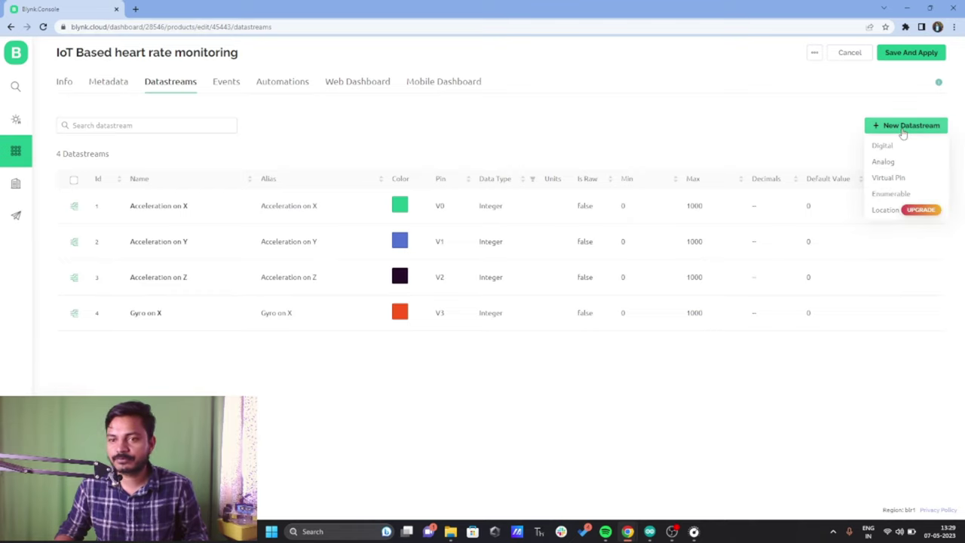
pyautogui.click(901, 179)
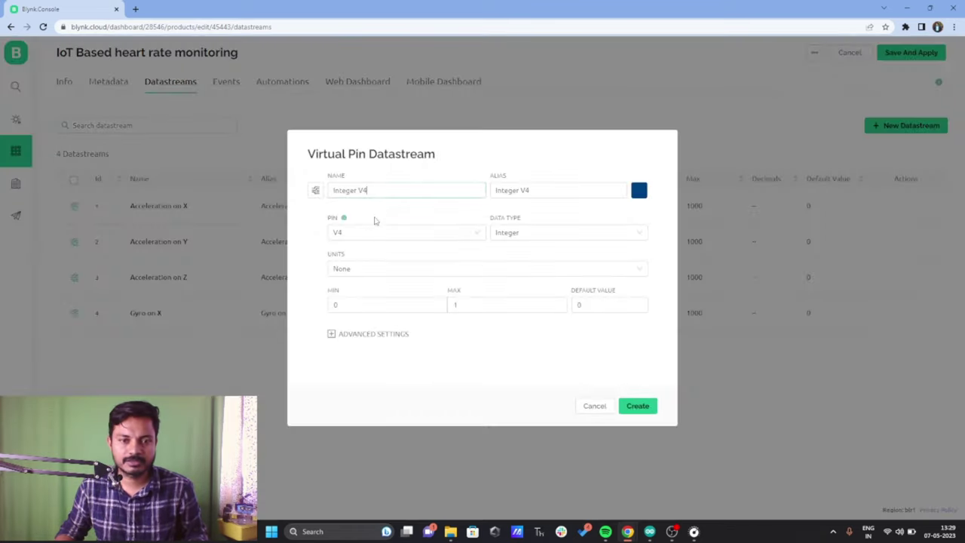
pyautogui.hotkey('ctrl', 'a')
pyautogui.write('Gyro')
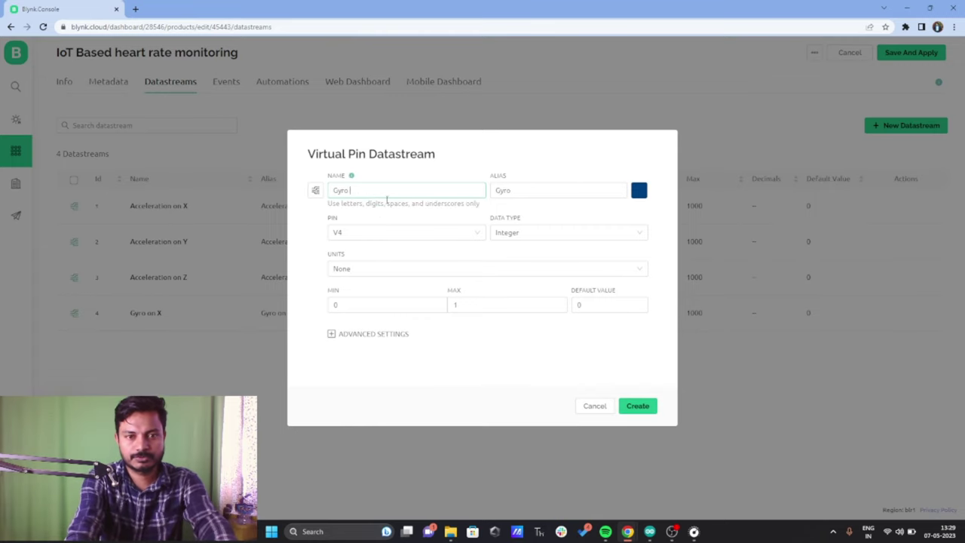
pyautogui.write(' on Y')
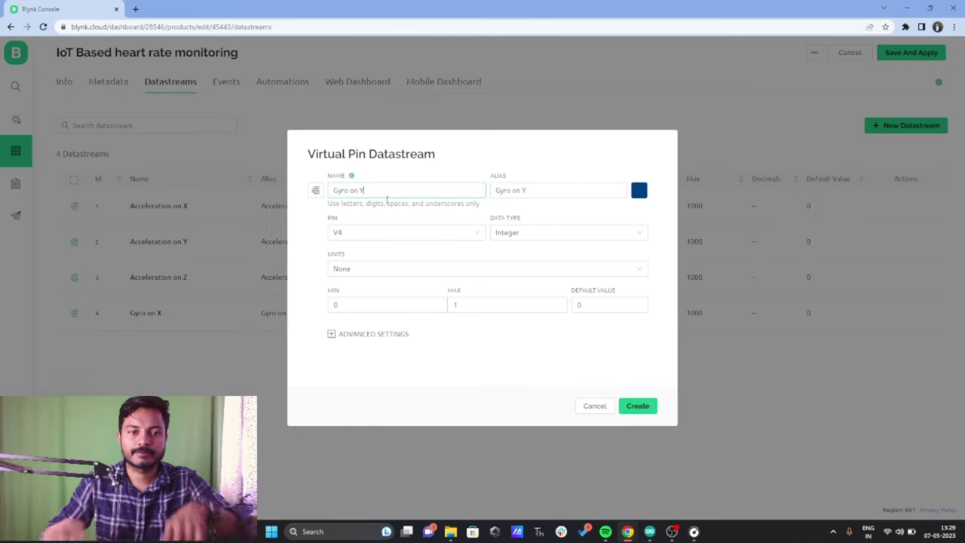
pyautogui.click(483, 301)
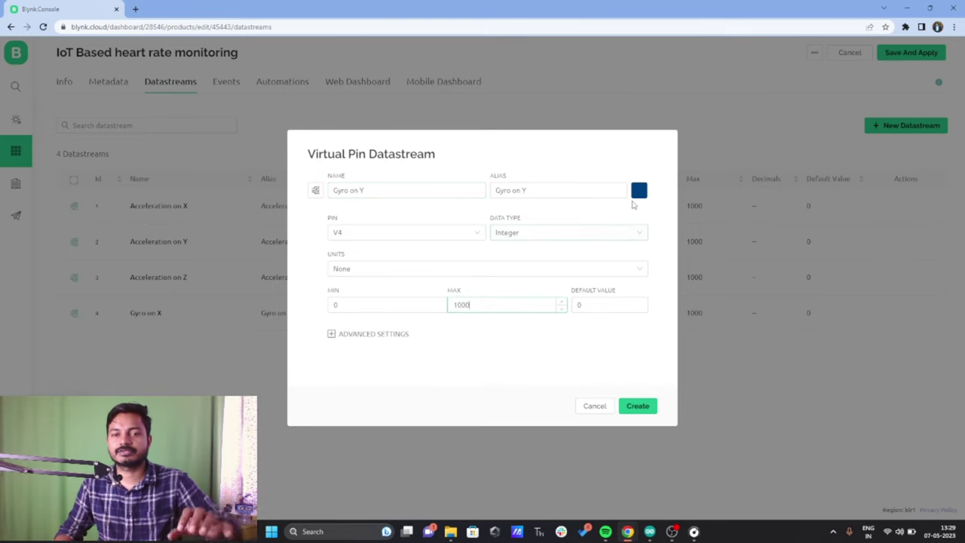
pyautogui.click(639, 192)
pyautogui.press('Return')
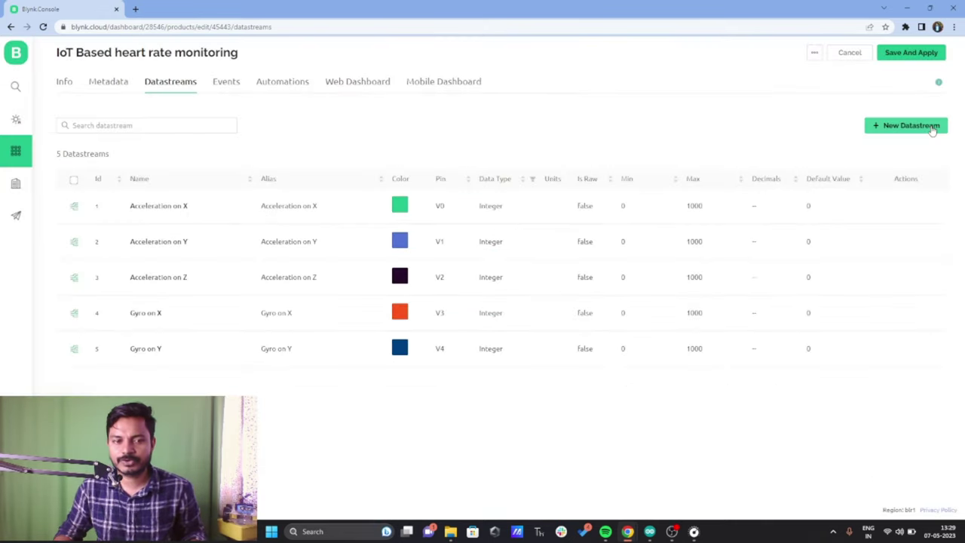
# Create a virtual pin datastream named "Gyro on Z" on pin V5 with a maximum of 1000.
pyautogui.click(933, 127)
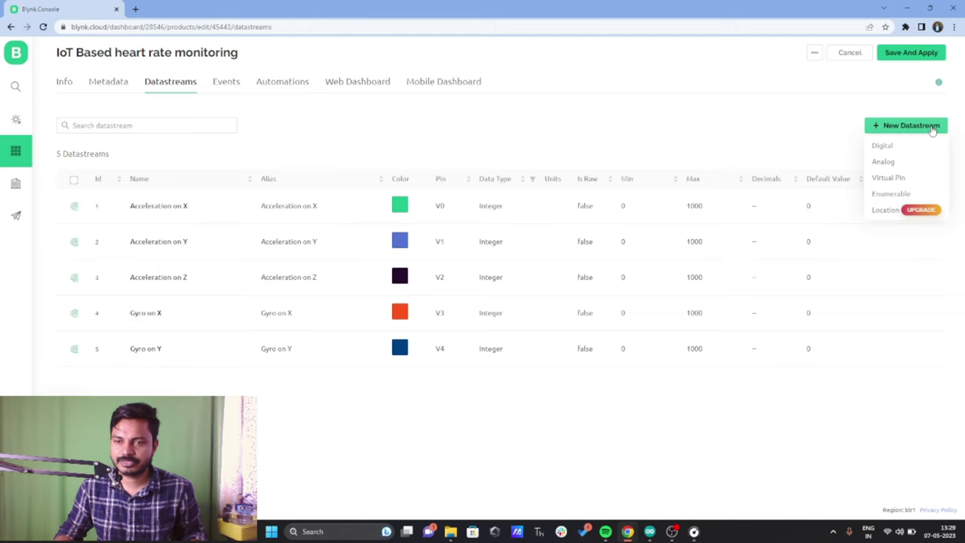
pyautogui.click(925, 178)
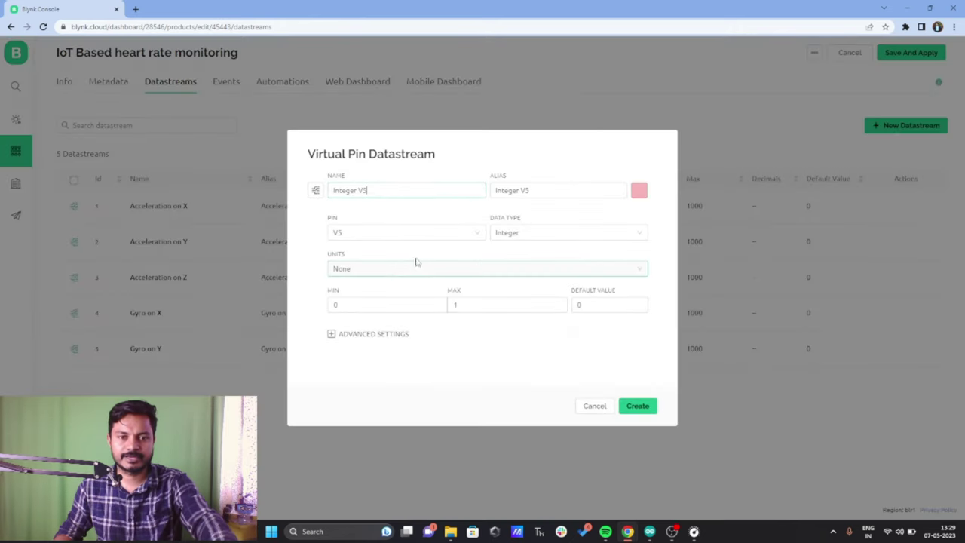
pyautogui.tripleClick(390, 189)
pyautogui.write('Gyro on Z')
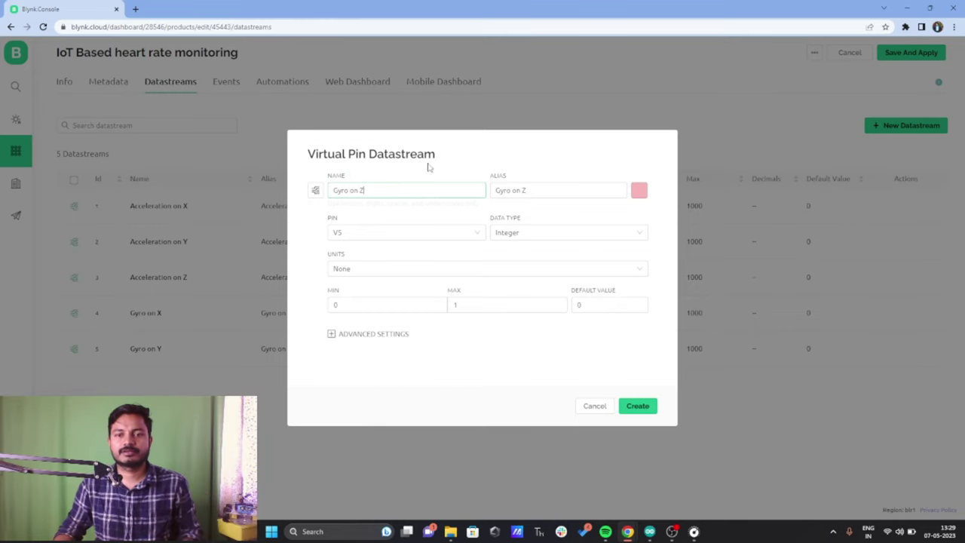
pyautogui.click(530, 307)
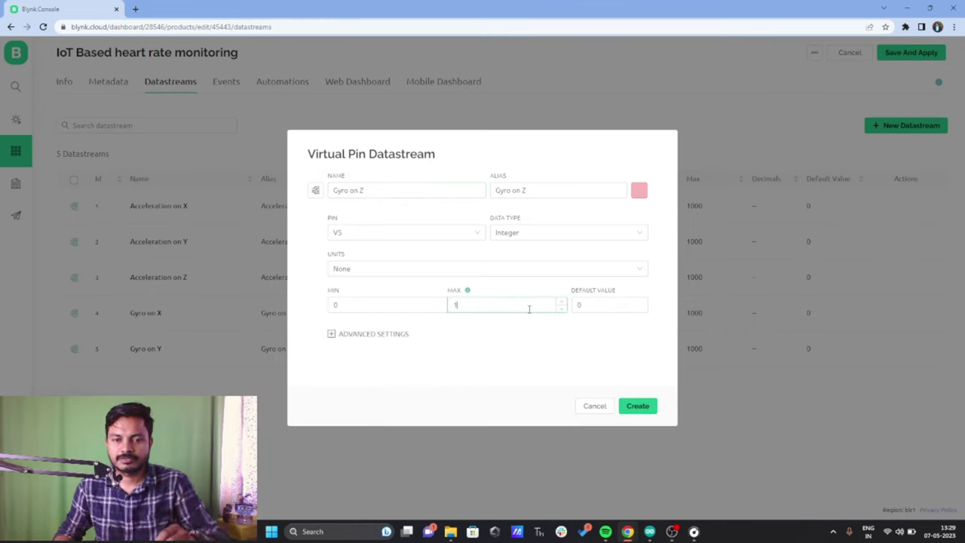
pyautogui.write('000')
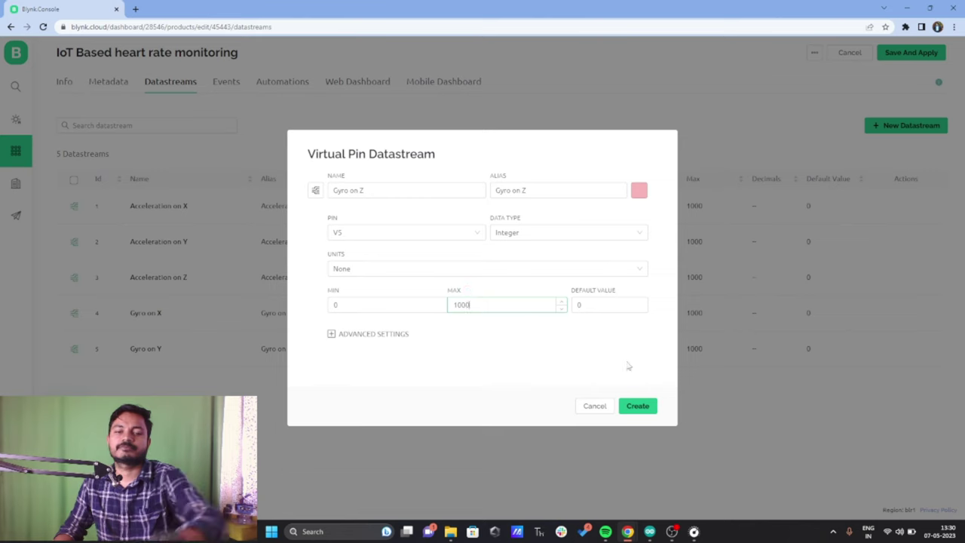
pyautogui.click(648, 412)
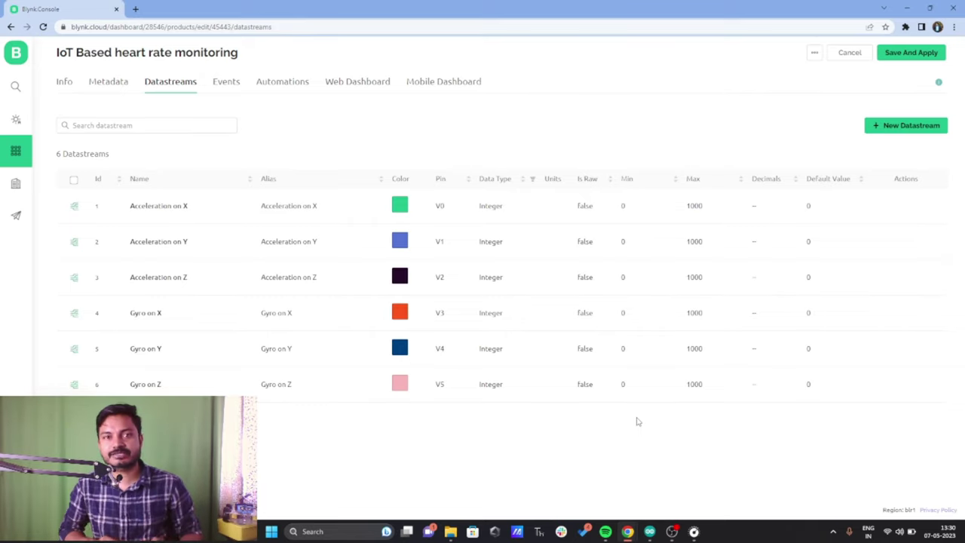
# Open the template's web dashboard and place two Gauge widgets side by side in the top row of the canvas.
pyautogui.click(226, 83)
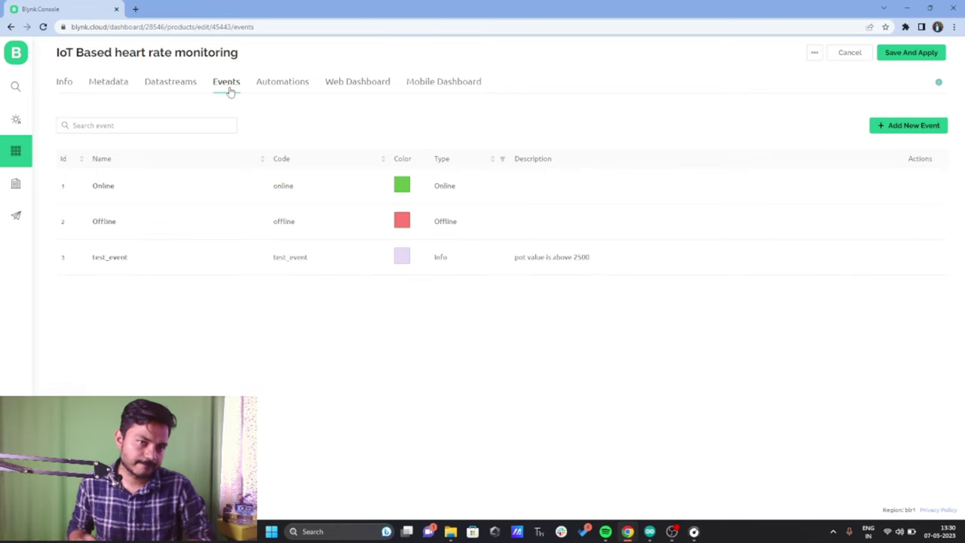
pyautogui.click(282, 81)
pyautogui.click(357, 83)
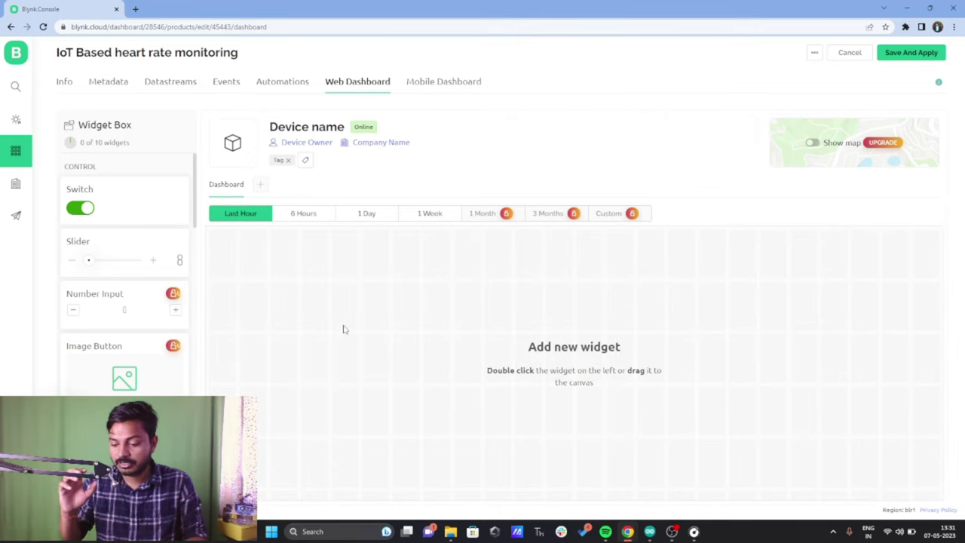
pyautogui.scroll(-5, 151, 339)
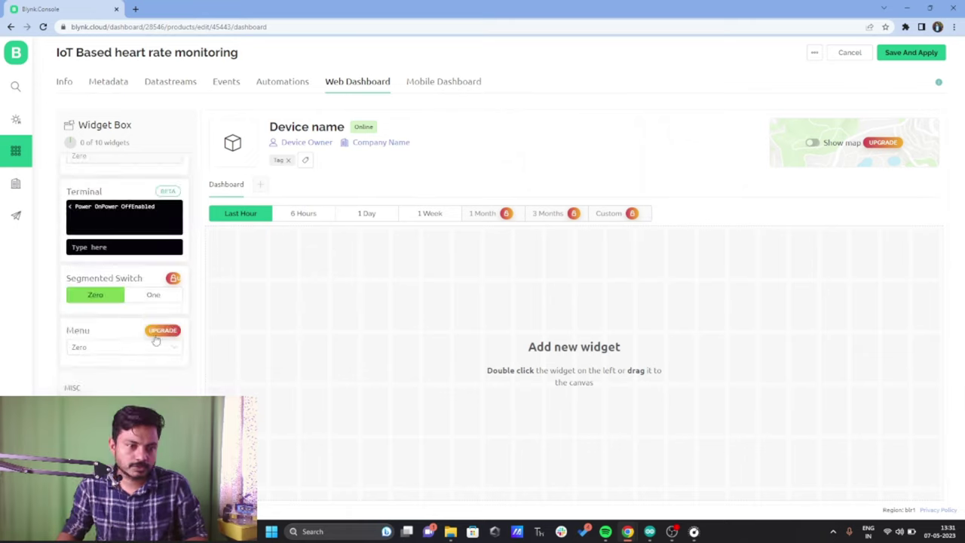
pyautogui.scroll(10, 135, 342)
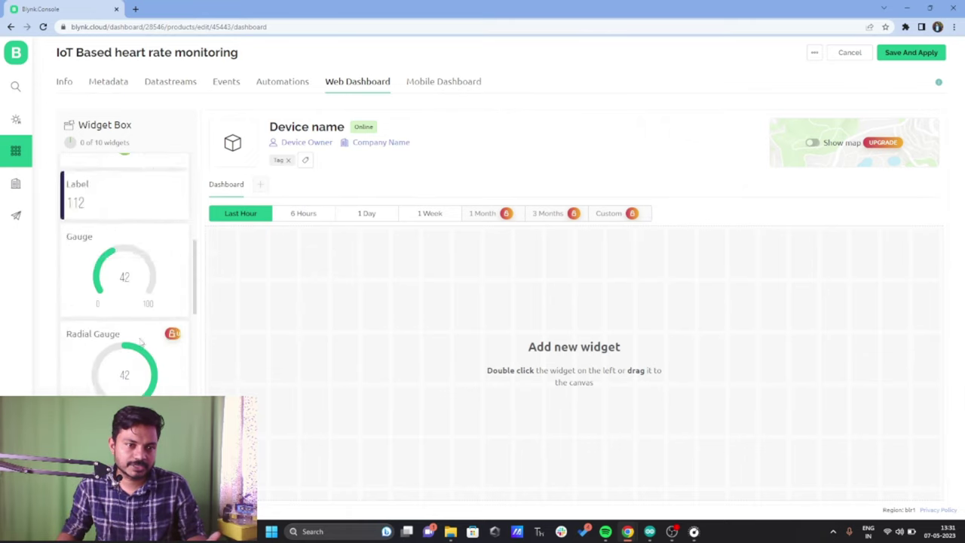
pyautogui.scroll(-3, 132, 335)
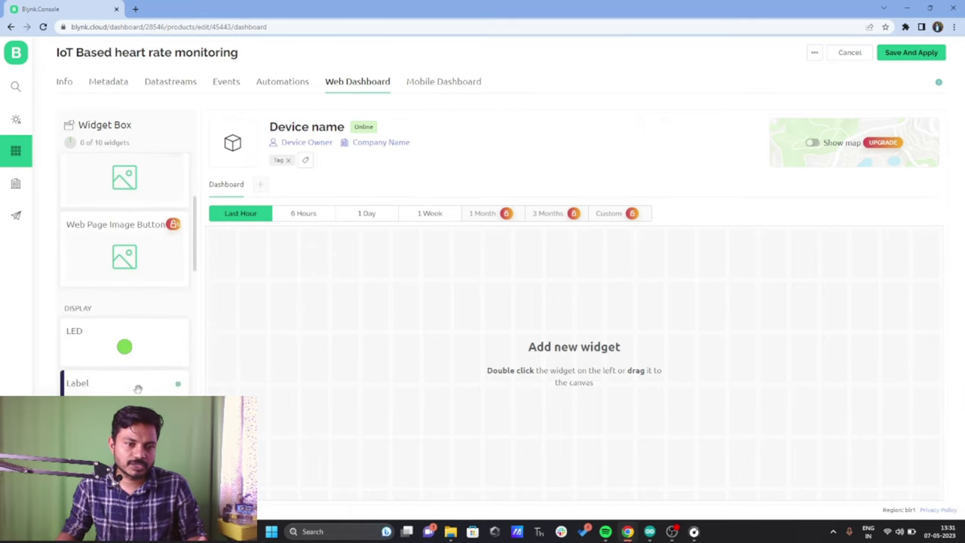
pyautogui.moveTo(119, 345); pyautogui.dragTo(324, 286)
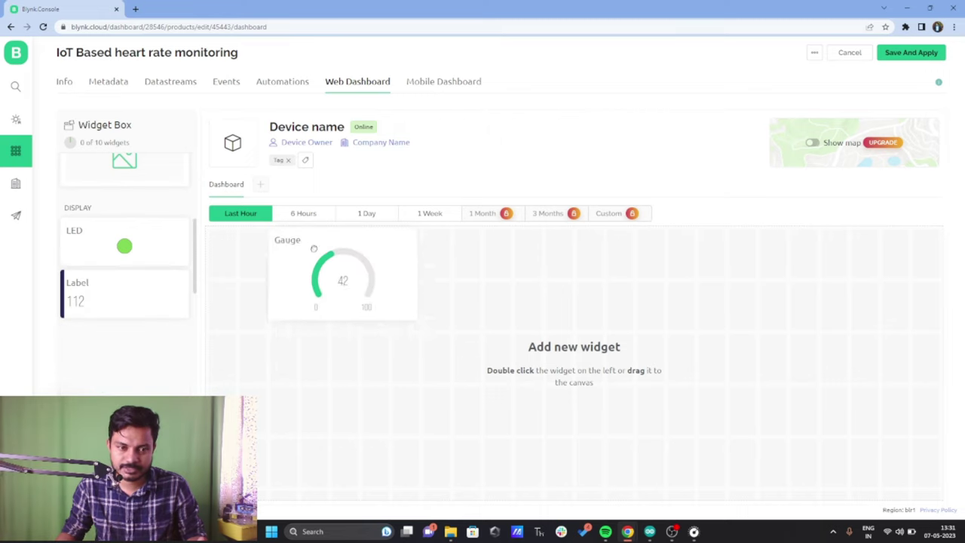
pyautogui.click(336, 243)
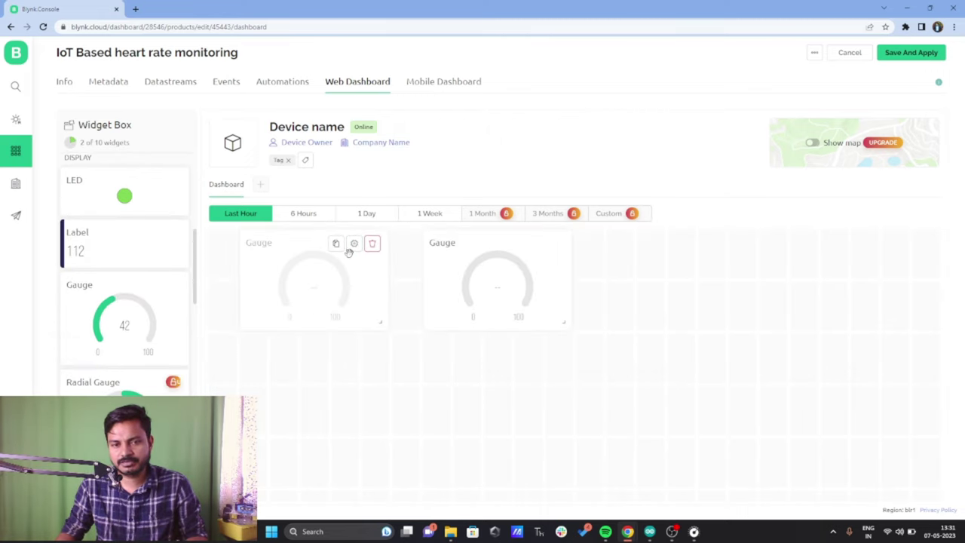
# Title the first gauge "Acceleration on X", link it to the Acceleration on X (V0) datastream and save its settings.
pyautogui.click(354, 245)
pyautogui.click(268, 125)
pyautogui.hotkey('ctrl', 'a')
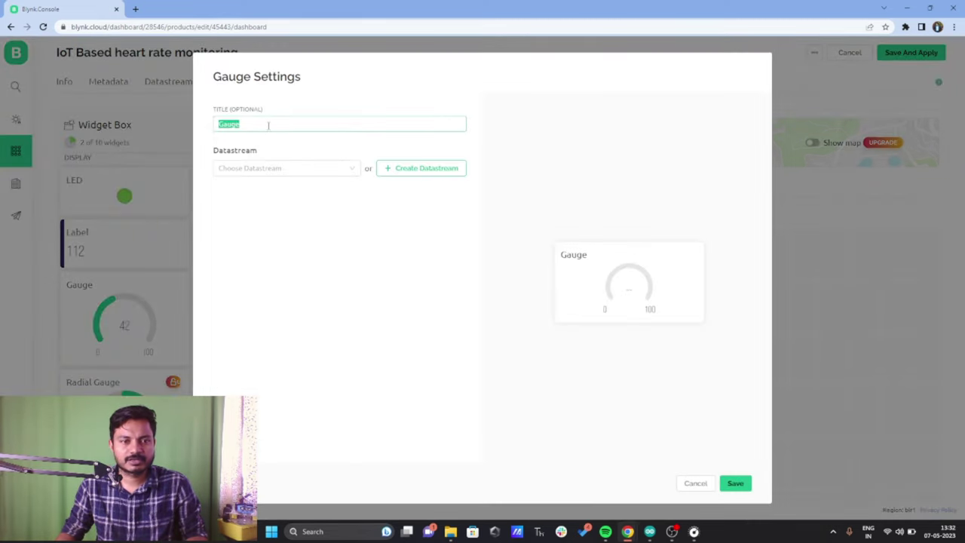
pyautogui.press('BackSpace')
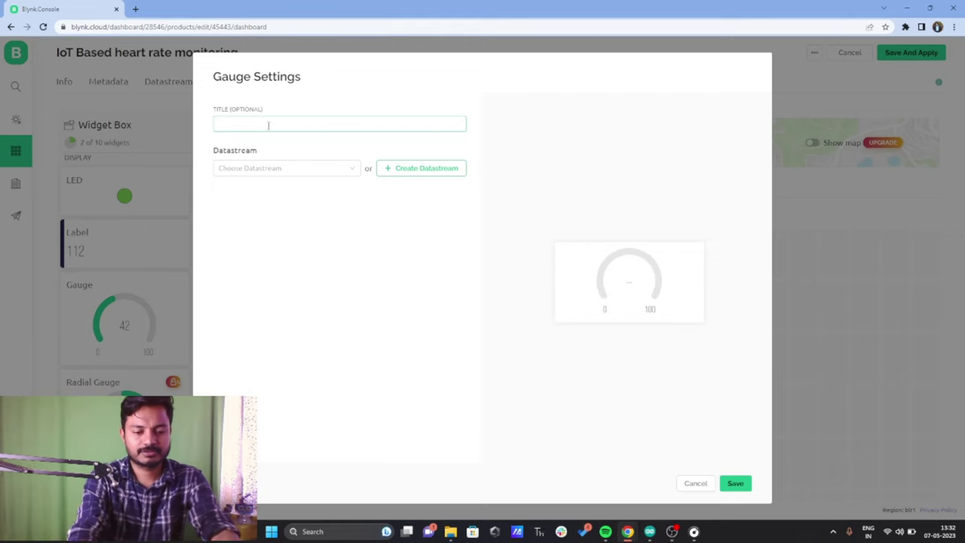
pyautogui.write('Accel')
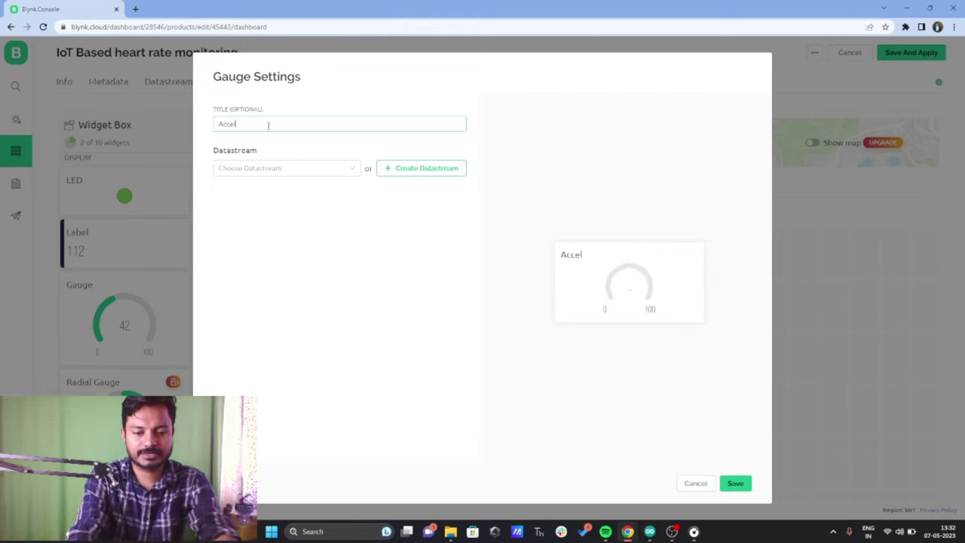
pyautogui.write('eration on X')
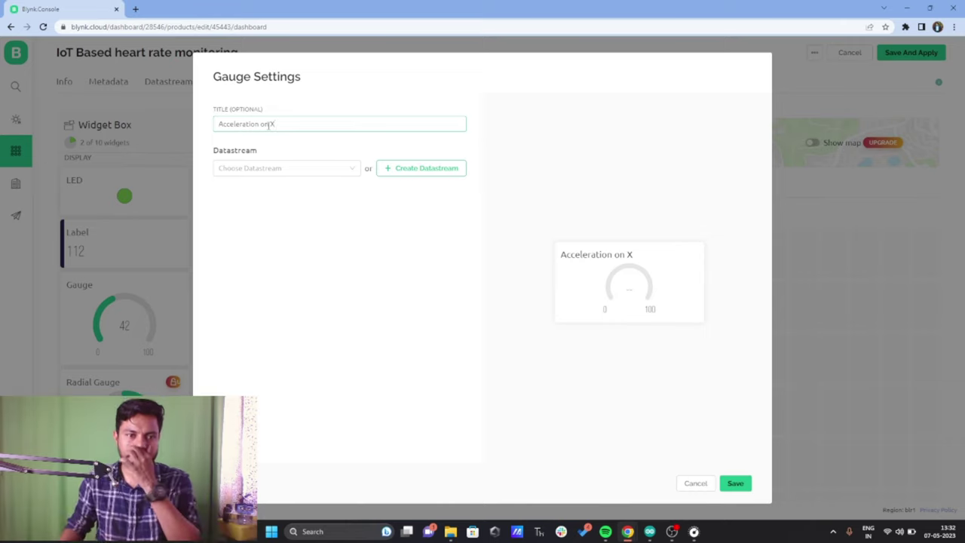
pyautogui.click(284, 166)
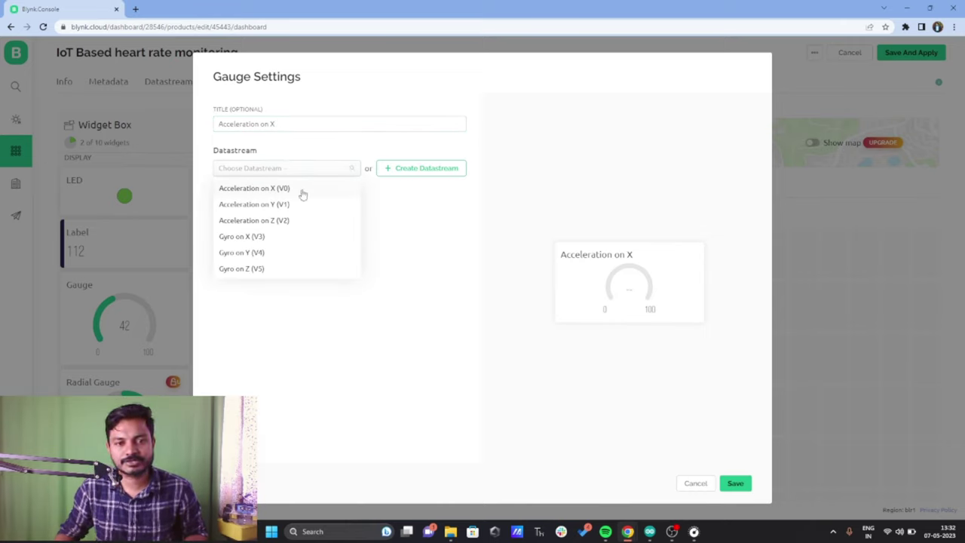
pyautogui.click(254, 189)
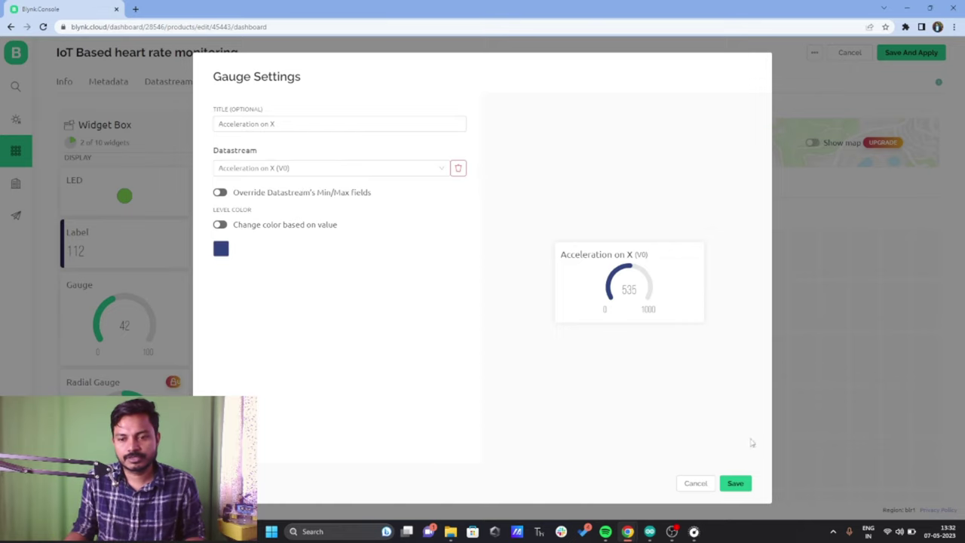
pyautogui.click(735, 483)
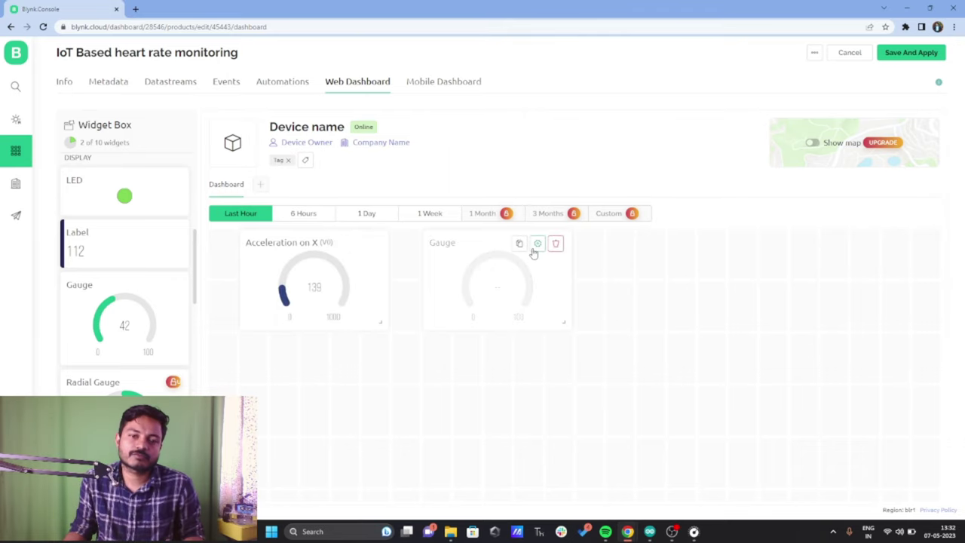
# Title the second gauge "Acceleration on Y", link it to the Acceleration on Y (V1) datastream and save its settings.
pyautogui.click(535, 246)
pyautogui.doubleClick(303, 127)
pyautogui.write('Acceleration on X')
pyautogui.press('BackSpace')
pyautogui.write('Y')
pyautogui.click(274, 164)
pyautogui.click(276, 203)
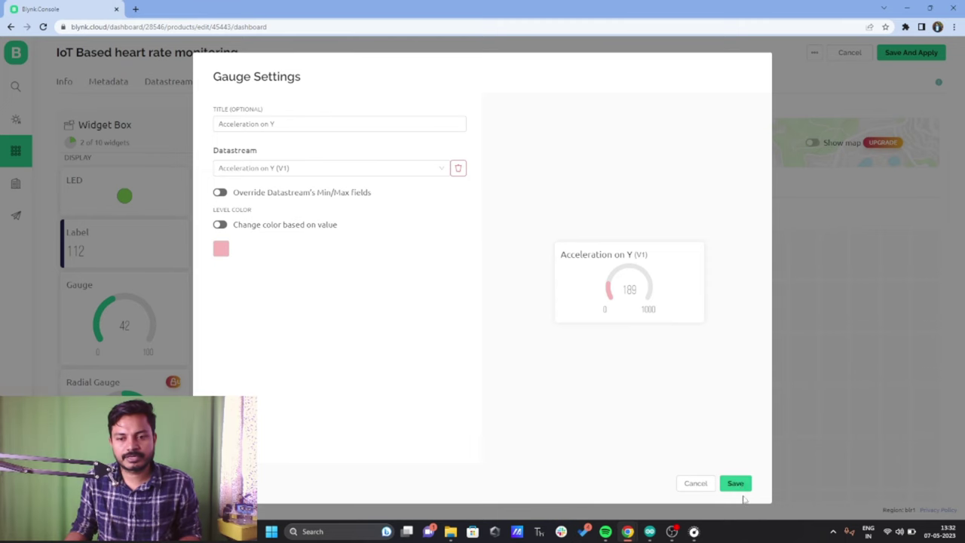
pyautogui.click(735, 484)
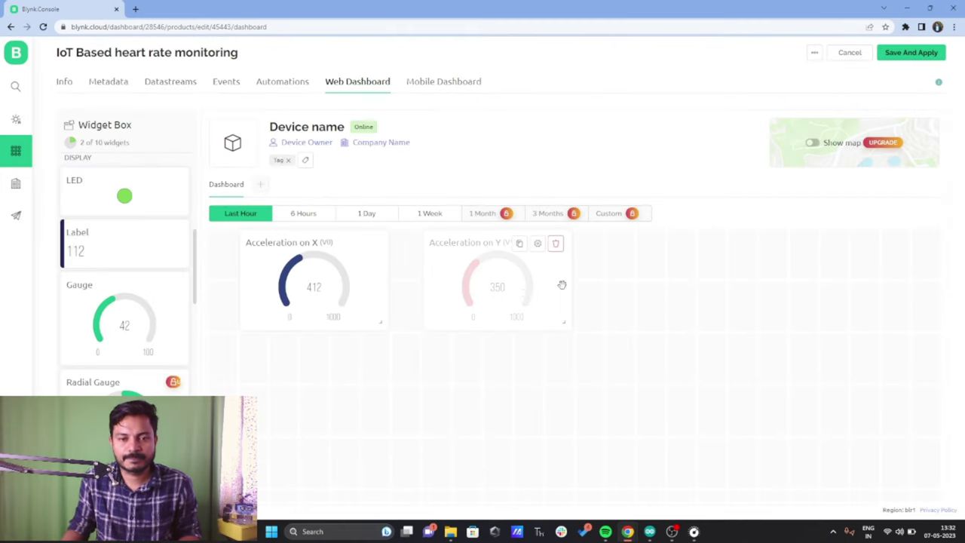
# Duplicate the Acceleration on Y gauge and title the copy "Acceleration on Z" in its settings.
pyautogui.click(518, 244)
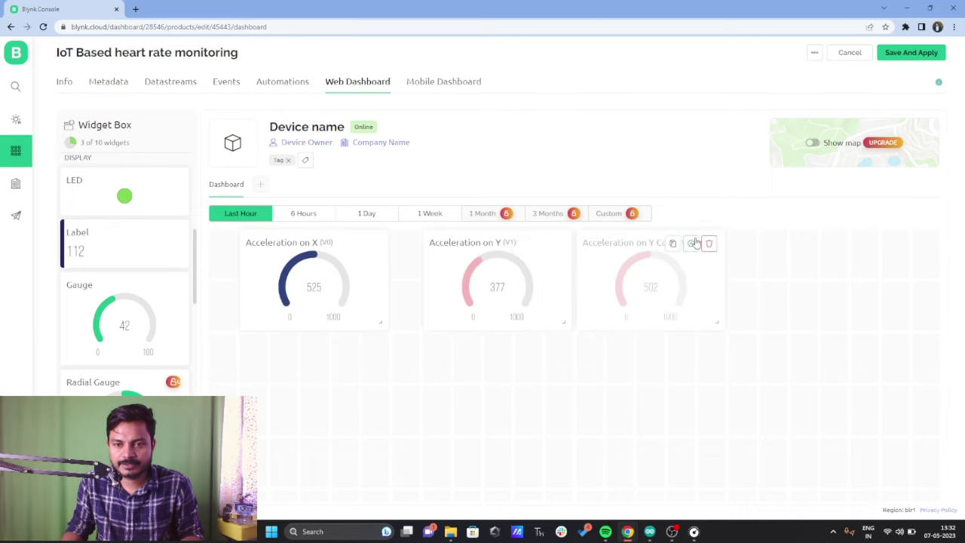
pyautogui.click(692, 243)
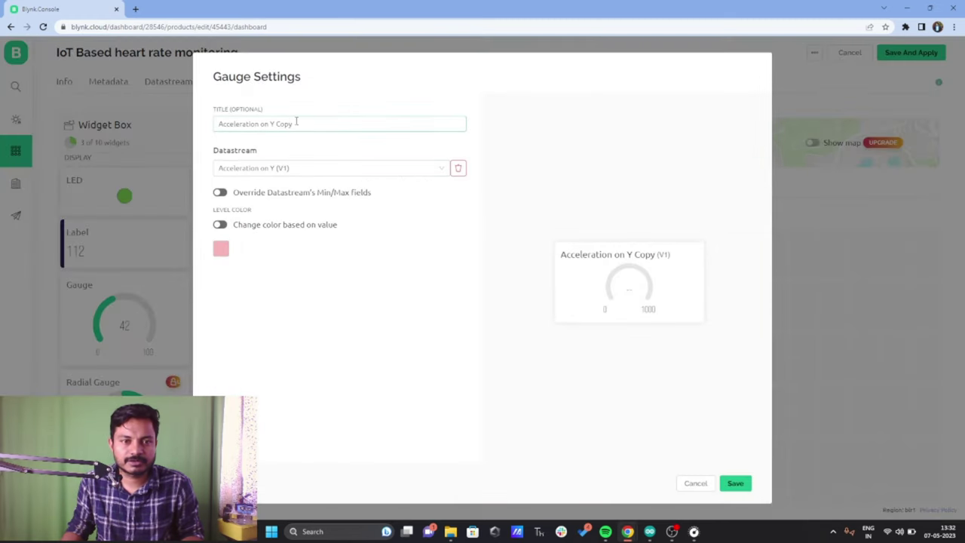
pyautogui.press('BackSpace')
pyautogui.press('BackSpace')
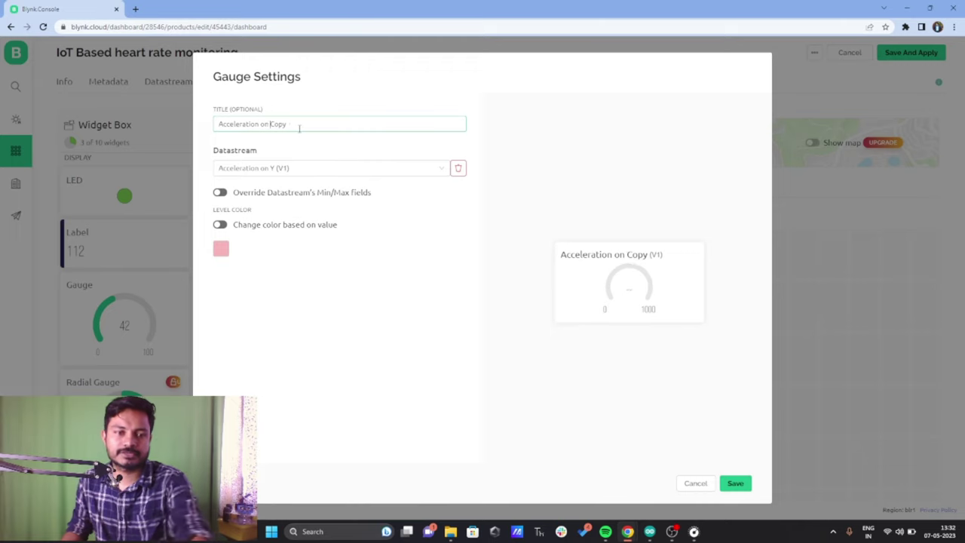
pyautogui.write('Z')
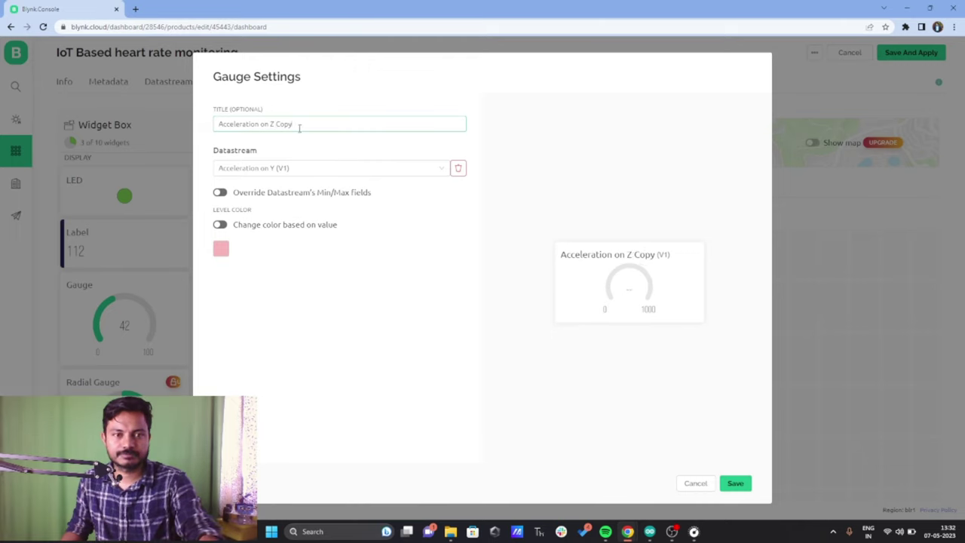
pyautogui.press('BackSpace')
pyautogui.press('BackSpace')
pyautogui.press('BackSpace')
pyautogui.press('BackSpace')
pyautogui.press('BackSpace')
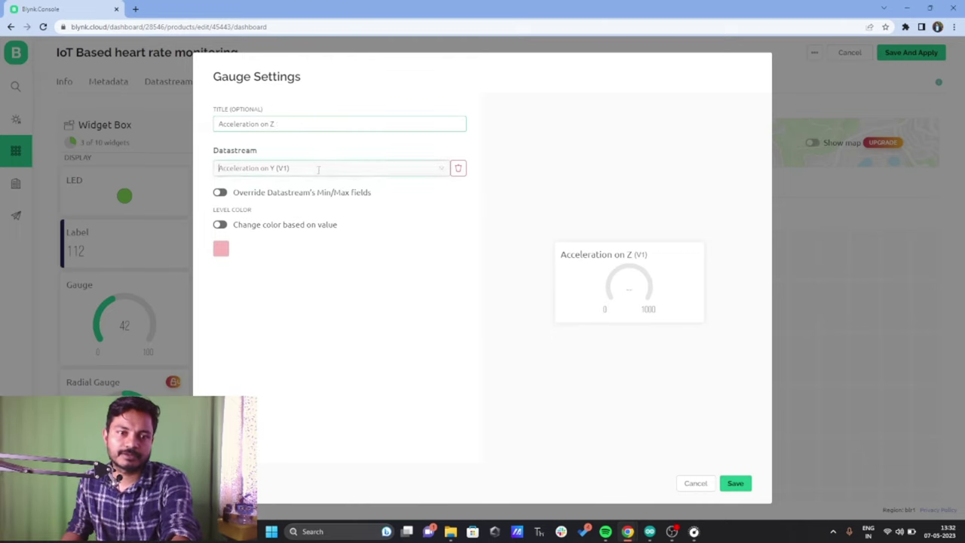
# Link the copied gauge to the Acceleration on Z (V2) datastream and save its settings.
pyautogui.click(317, 168)
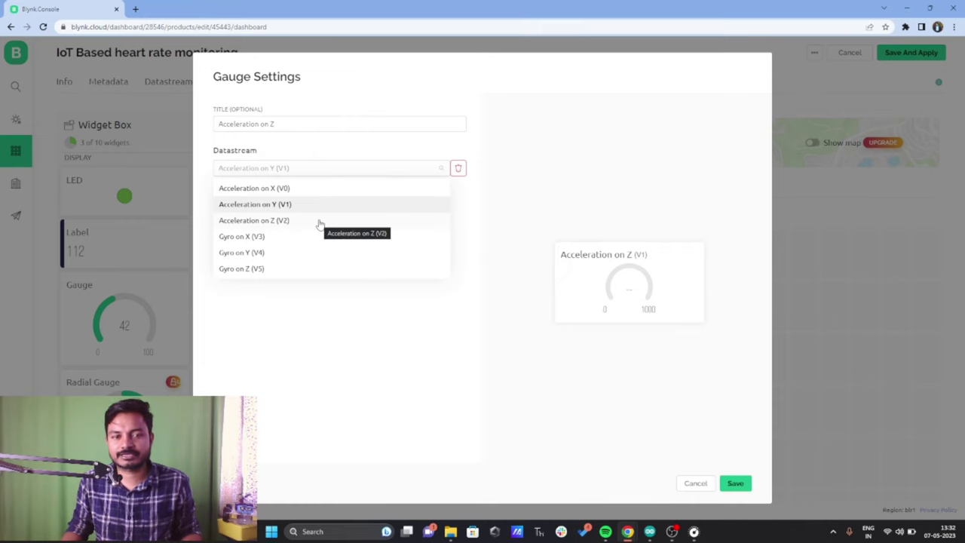
pyautogui.click(319, 220)
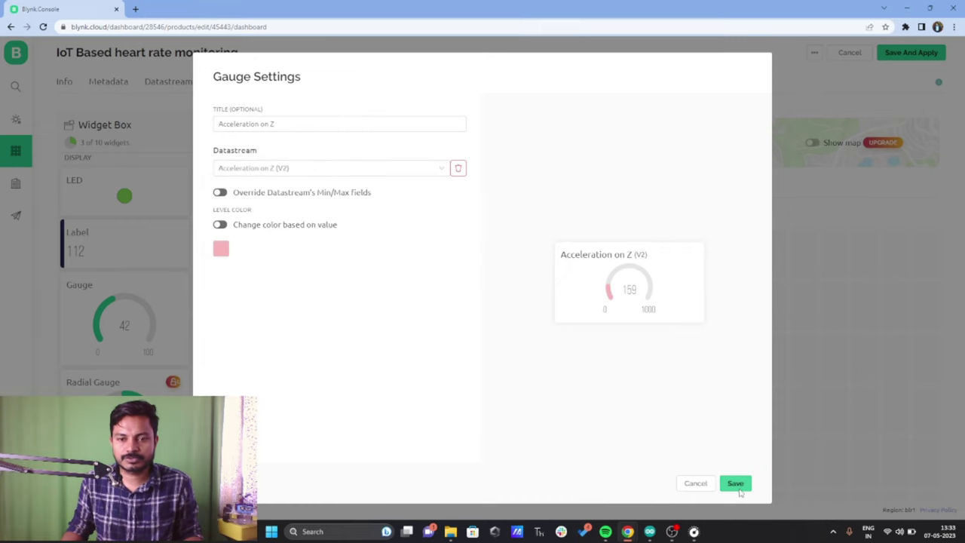
pyautogui.click(735, 483)
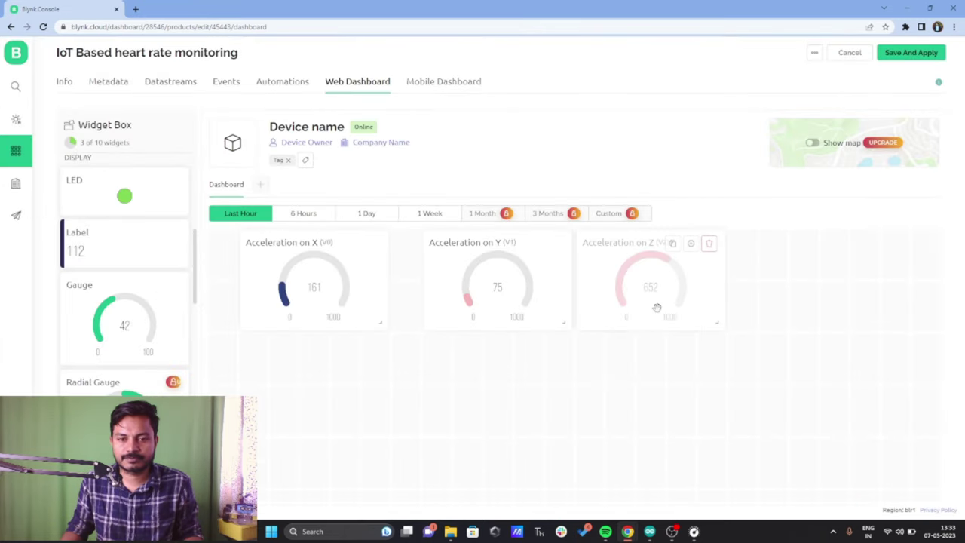
# Duplicate the Acceleration on Z gauge and title the copy "Gyro onX" in its settings.
pyautogui.click(672, 243)
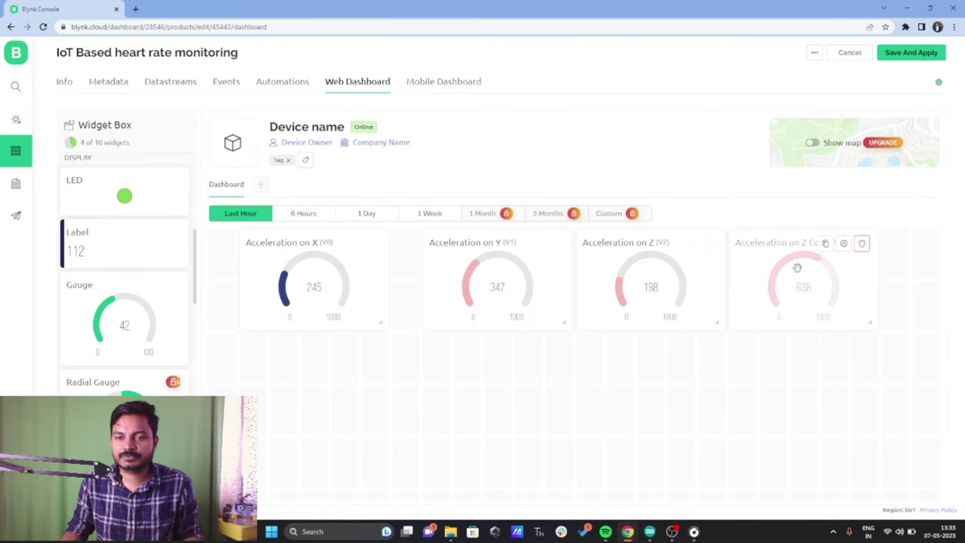
pyautogui.click(843, 243)
pyautogui.click(331, 123)
pyautogui.hotkey('ctrl', 'a')
pyautogui.press('BackSpace')
pyautogui.write('Gyro onX')
# Link the Gyro onX gauge to the Gyro on X (V3) datastream and save its settings.
pyautogui.click(314, 168)
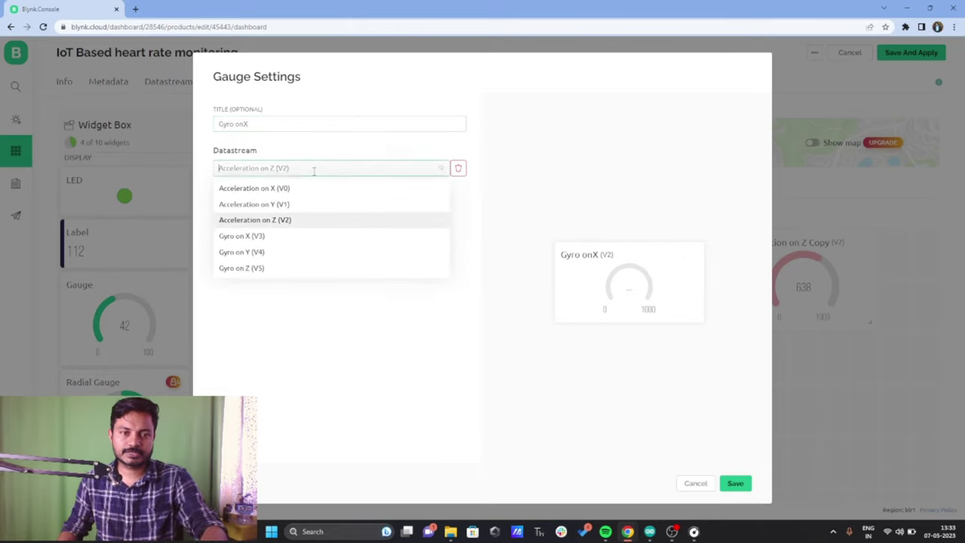
pyautogui.click(294, 240)
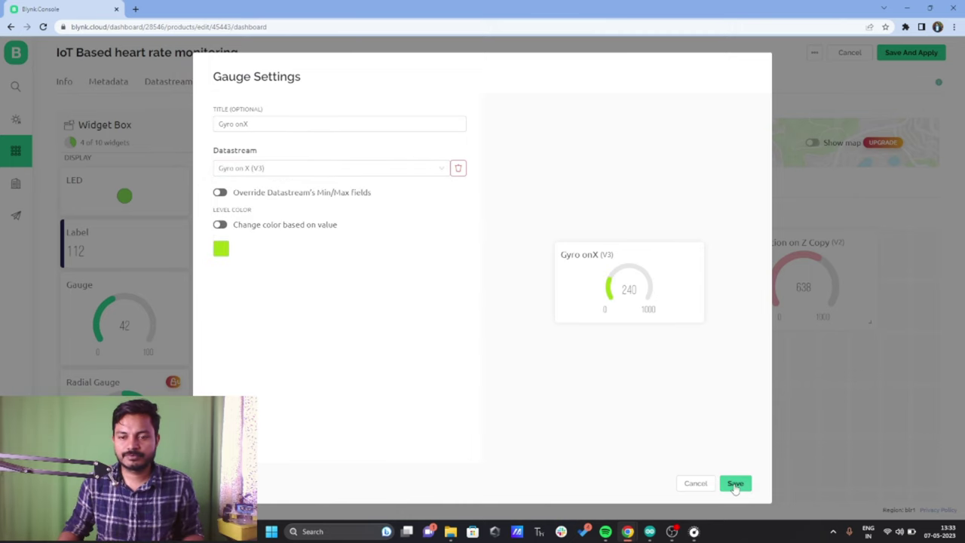
pyautogui.click(735, 483)
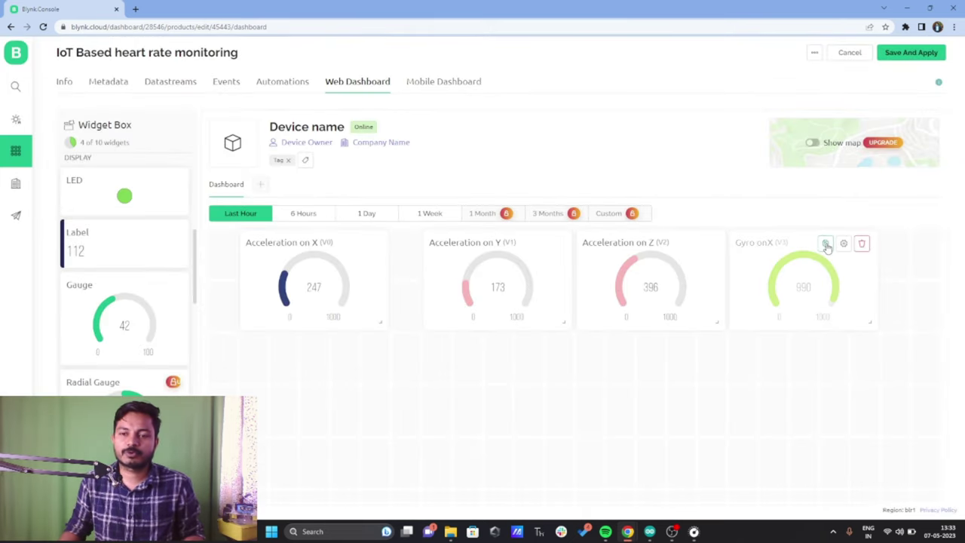
# Duplicate the Gyro onX gauge, place the copy below the Acceleration on X gauge and title it "Gyro on Y".
pyautogui.click(825, 244)
pyautogui.moveTo(280, 384); pyautogui.dragTo(312, 384)
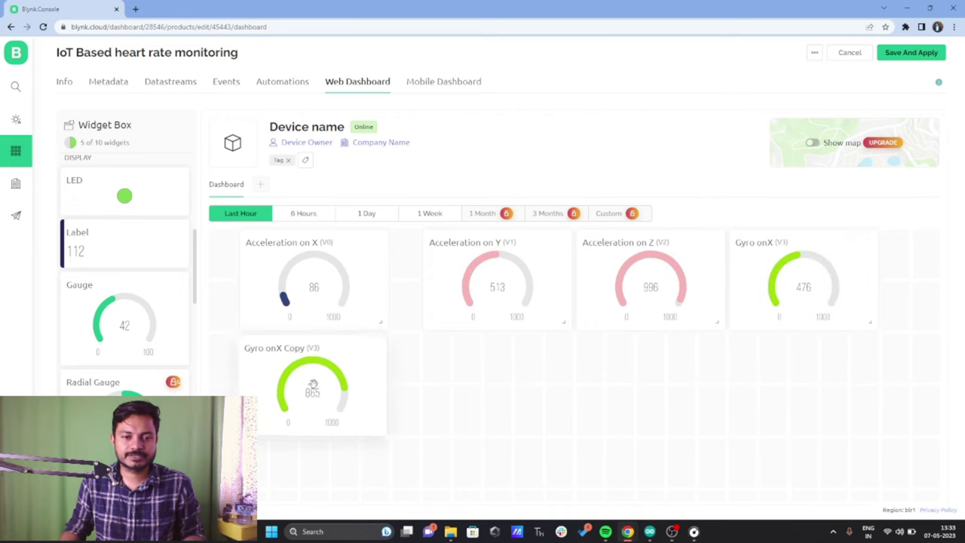
pyautogui.click(321, 349)
pyautogui.moveTo(268, 124); pyautogui.dragTo(243, 124)
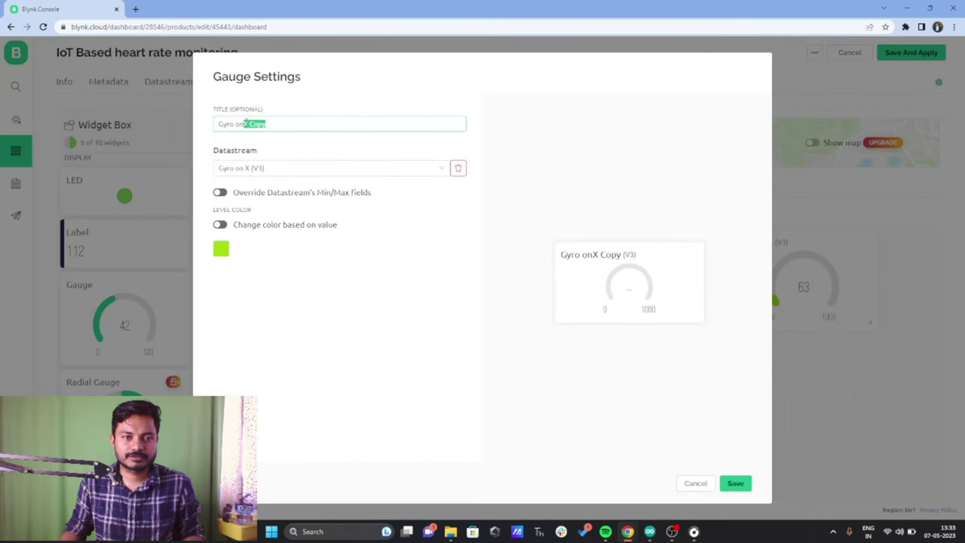
pyautogui.write('Y')
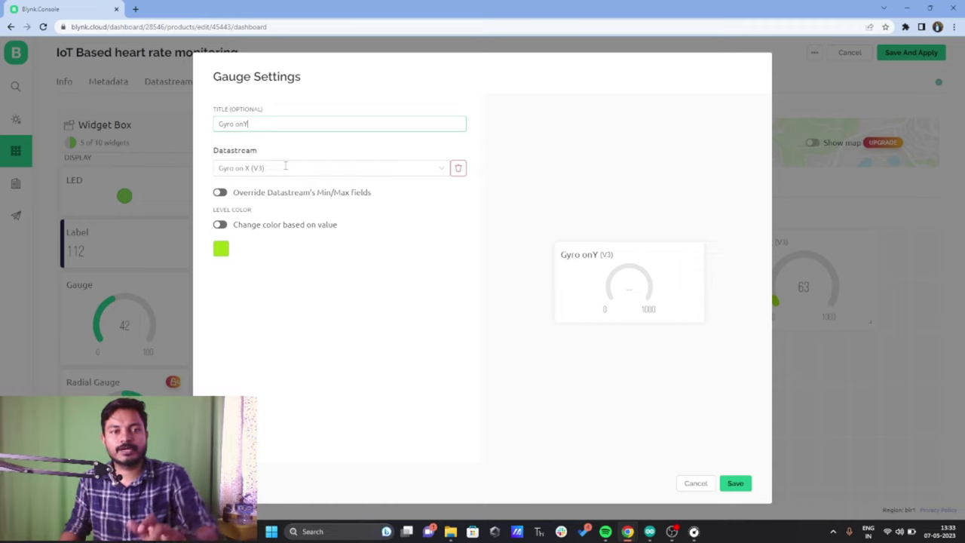
pyautogui.press('BackSpace')
pyautogui.write('Y')
# Link the Gyro on Y gauge to the Gyro on Y (V4) datastream with a yellow level color and save it.
pyautogui.click(255, 168)
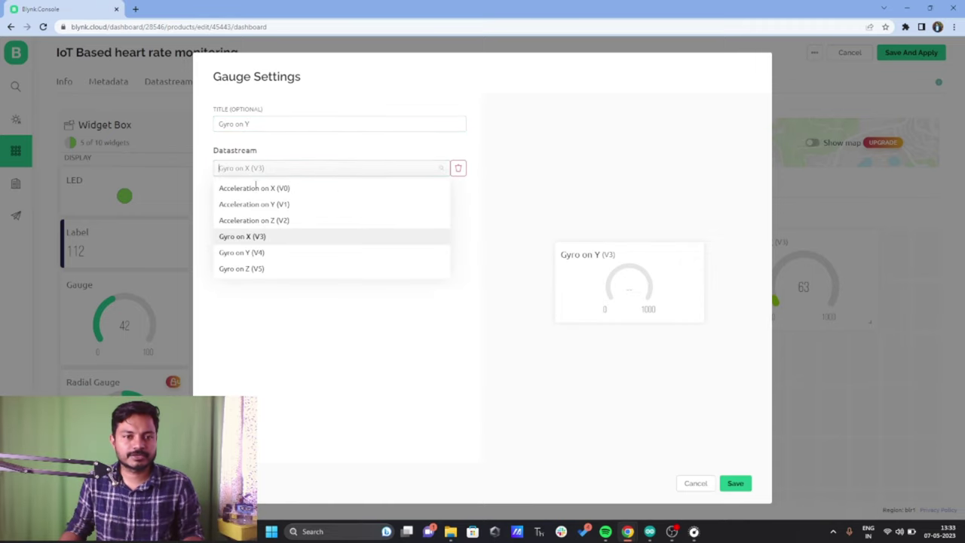
pyautogui.click(271, 252)
pyautogui.click(223, 253)
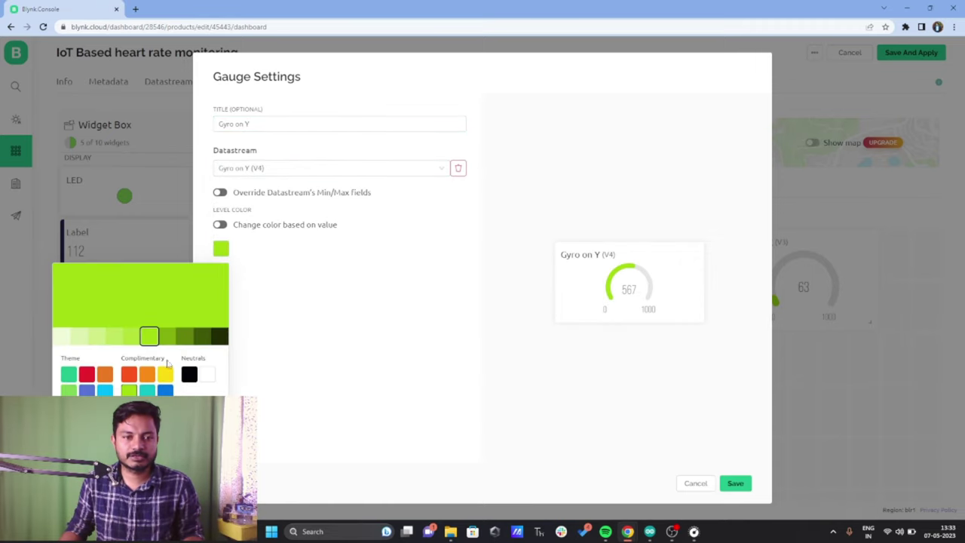
pyautogui.click(165, 374)
pyautogui.click(561, 427)
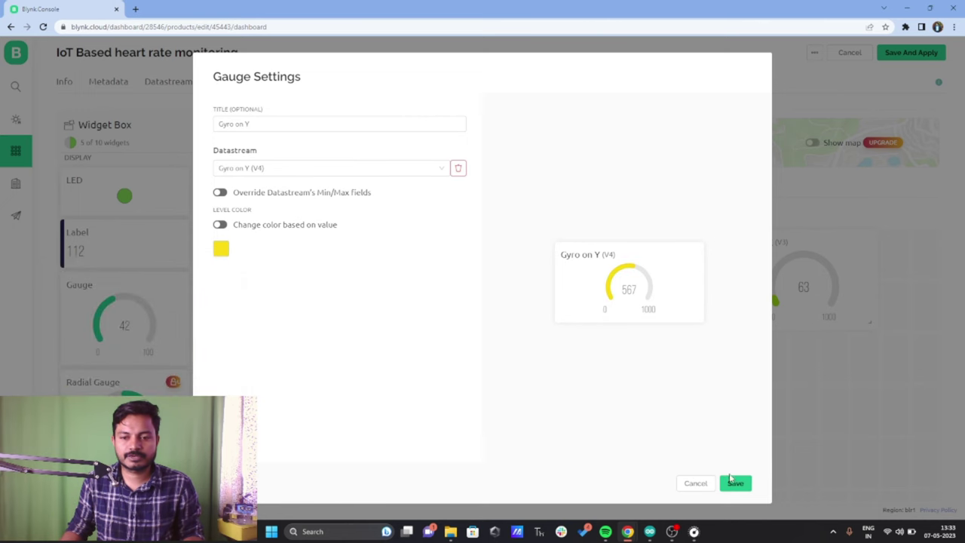
pyautogui.click(735, 483)
# Duplicate the Gyro on Y gauge beside the original and title the copy "Gyro on Z".
pyautogui.moveTo(337, 407)
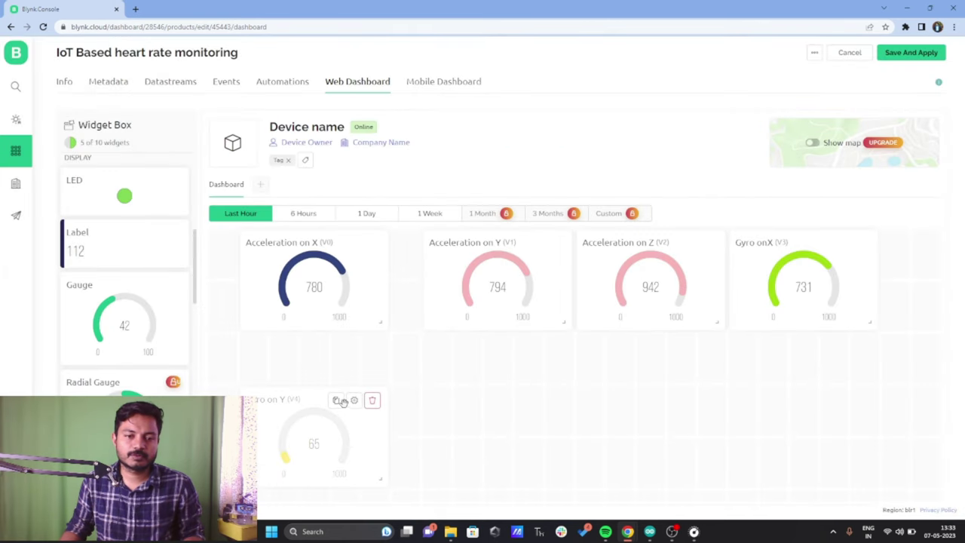
pyautogui.click(337, 400)
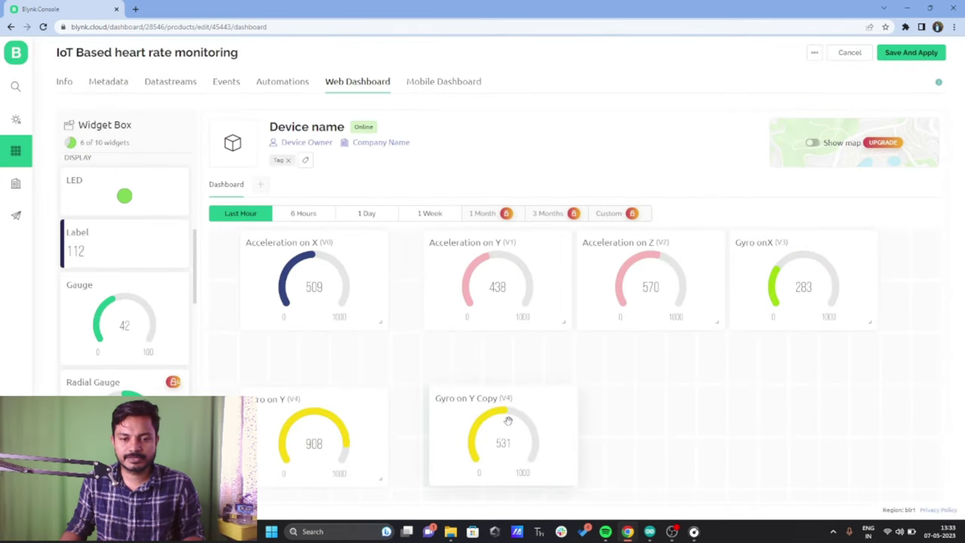
pyautogui.click(536, 400)
pyautogui.moveTo(279, 127); pyautogui.dragTo(249, 125)
pyautogui.press('BackSpace')
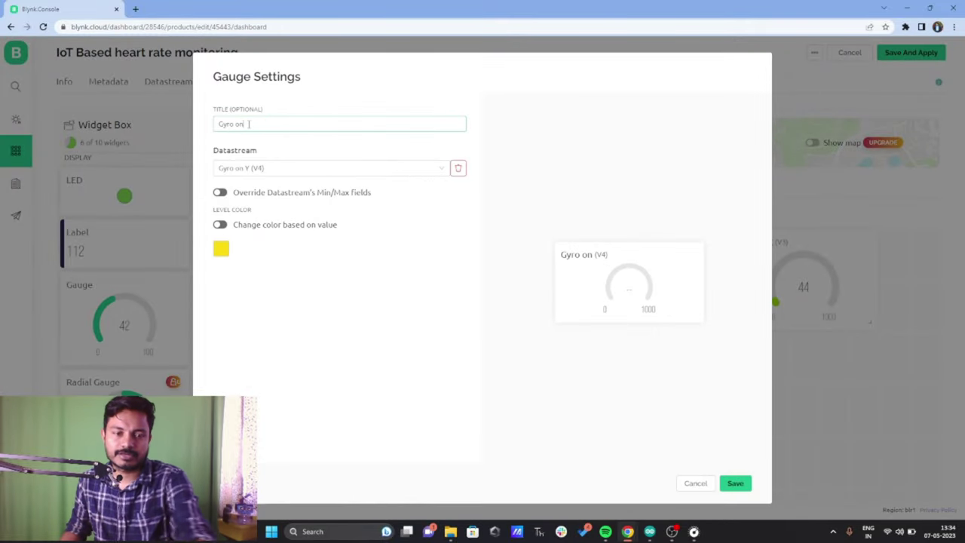
pyautogui.write('Z')
# Link the Gyro on Z gauge to the Gyro on Z (V5) datastream with a teal level color and save it.
pyautogui.click(285, 167)
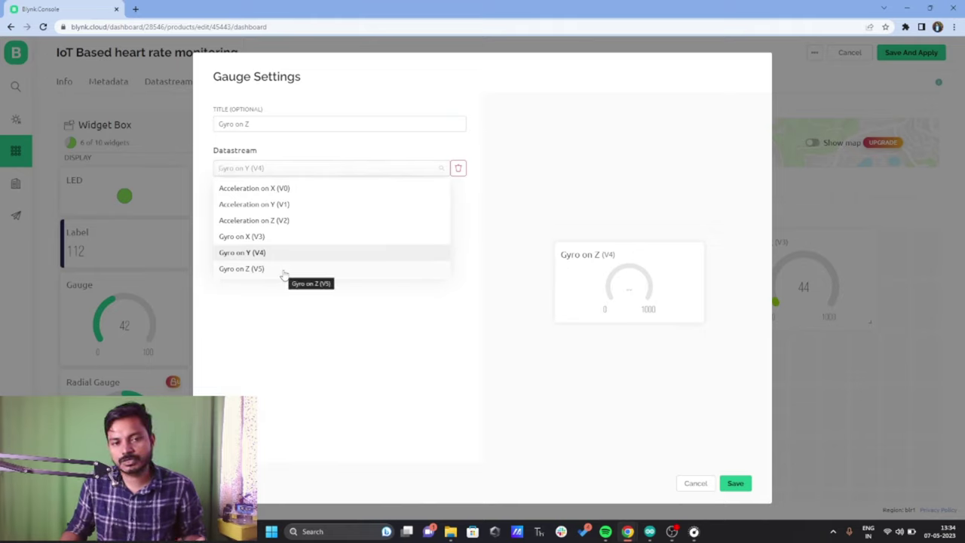
pyautogui.click(236, 274)
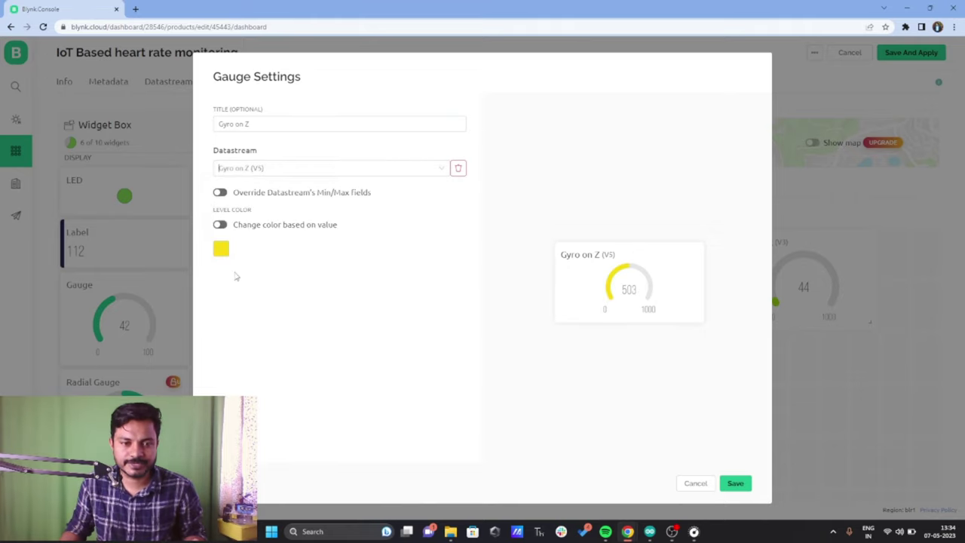
pyautogui.click(221, 249)
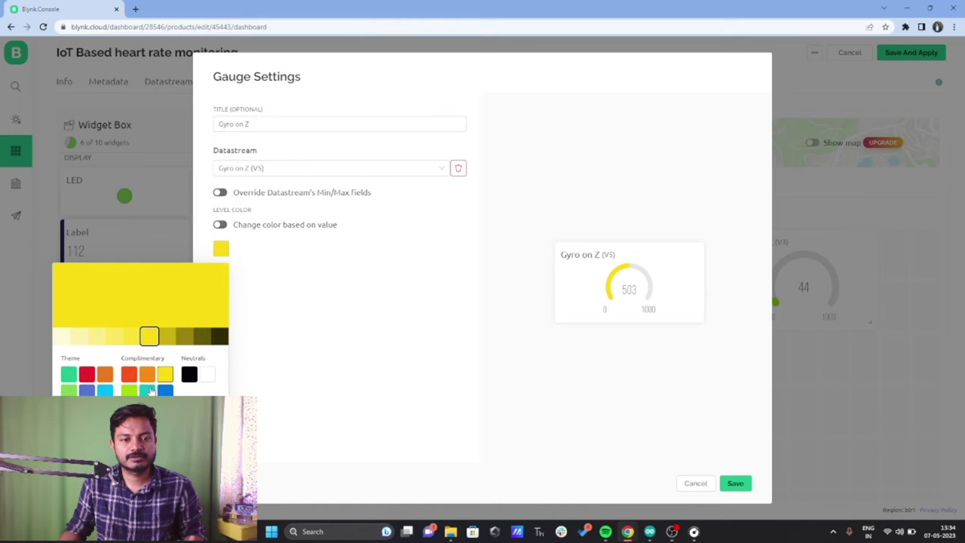
pyautogui.click(147, 390)
pyautogui.click(631, 444)
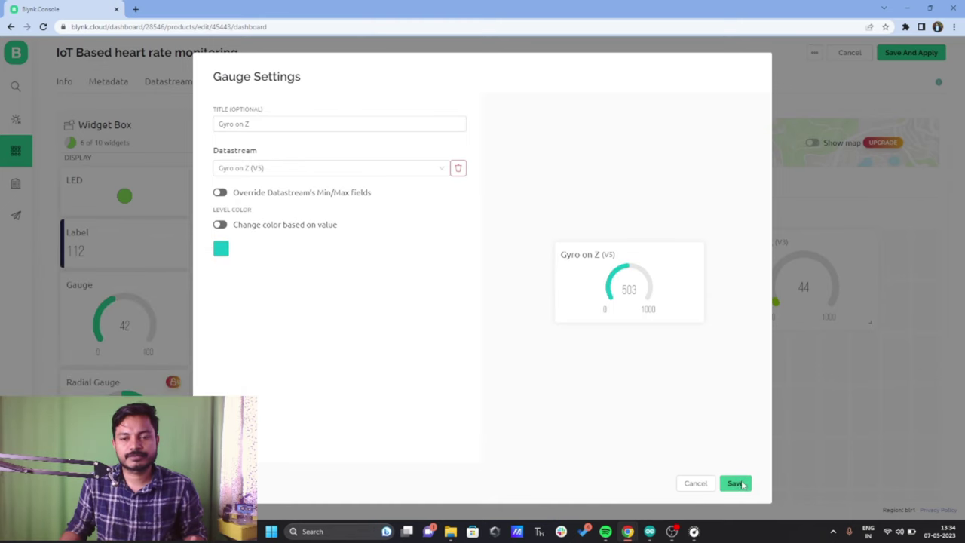
pyautogui.click(737, 484)
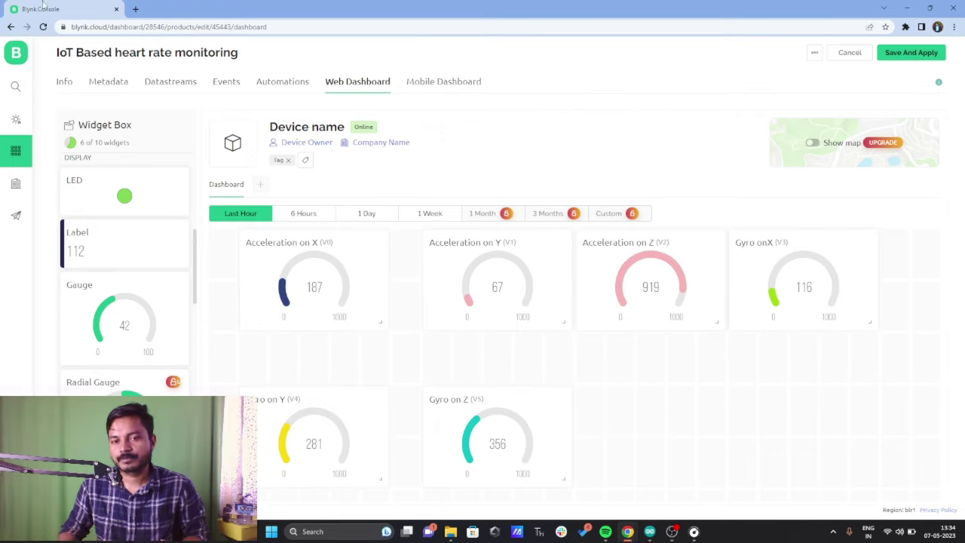
# Go to the template's mobile dashboard and title the Gyro on Y datastream's mobile gauge "Gyro on Y".
pyautogui.click(427, 81)
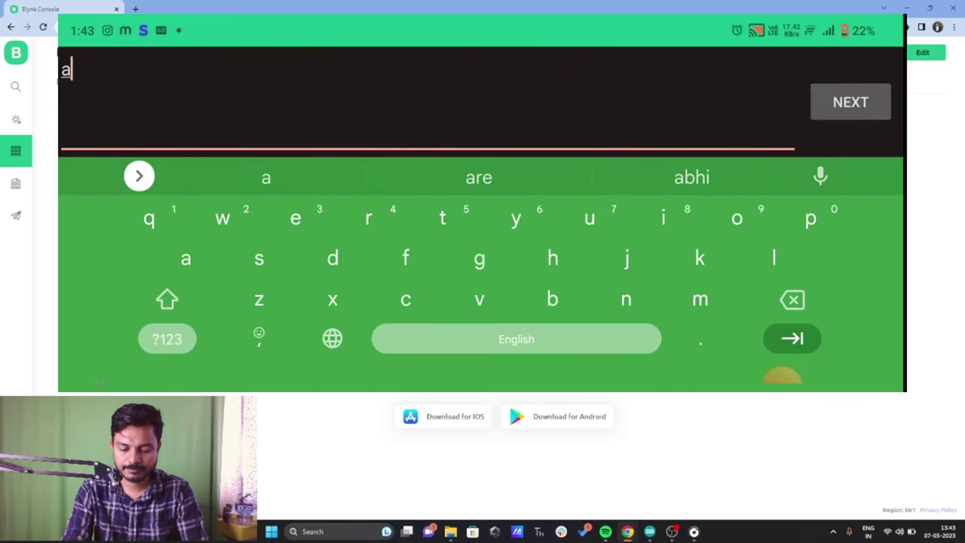
pyautogui.write('Gy')
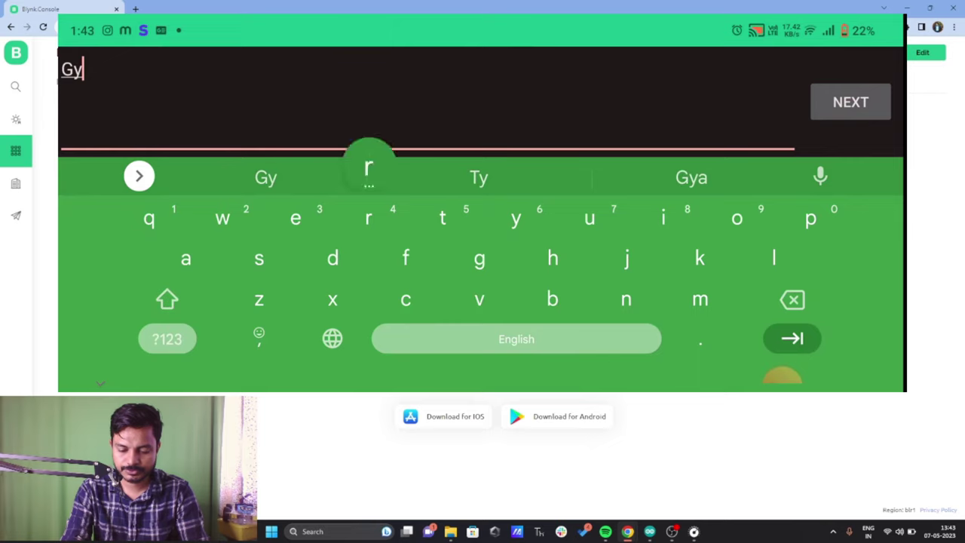
pyautogui.write('ro on Y')
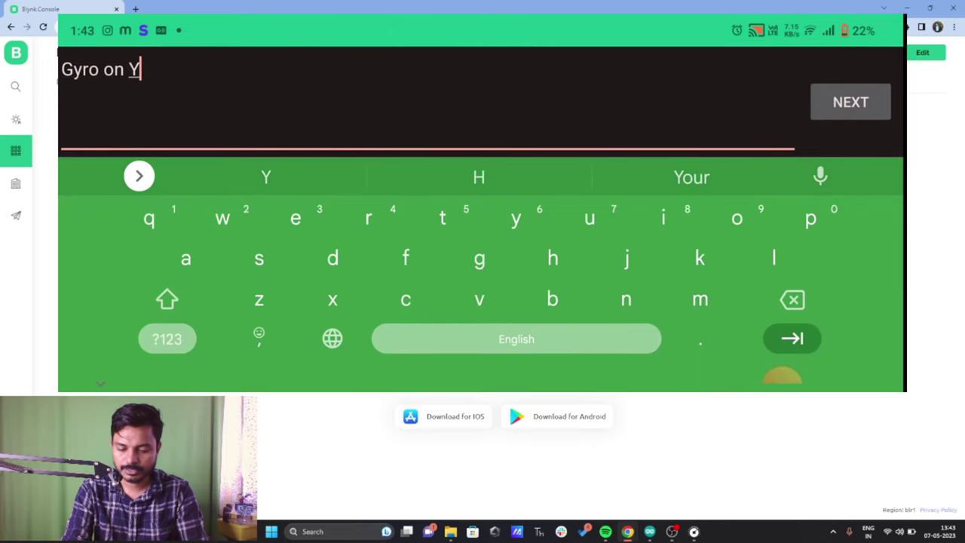
pyautogui.press('Return')
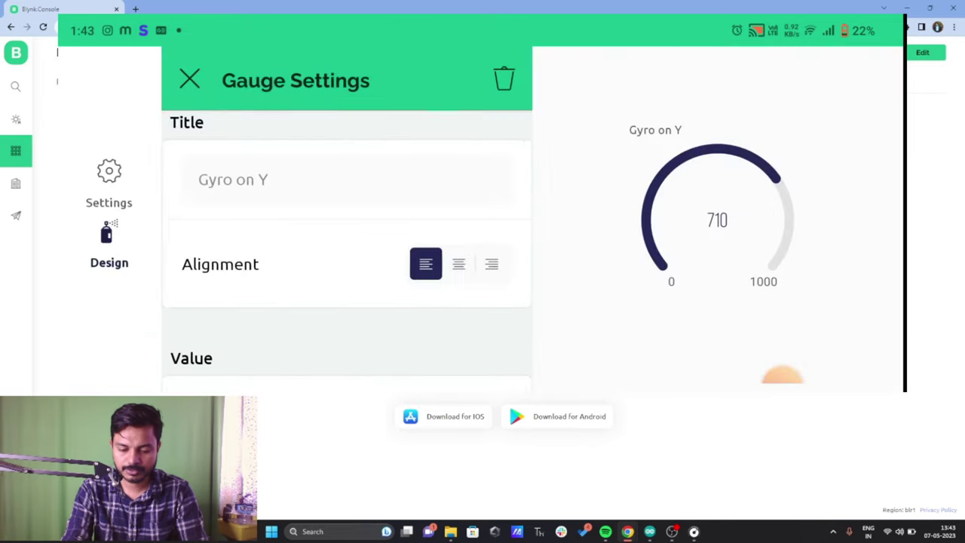
# Center the title of the Gyro on Y mobile gauge and set its value's font size to Large.
pyautogui.click(451, 230)
pyautogui.scroll(-2, 347, 249)
pyautogui.moveTo(267, 331); pyautogui.dragTo(372, 332)
pyautogui.scroll(-2, 346, 248)
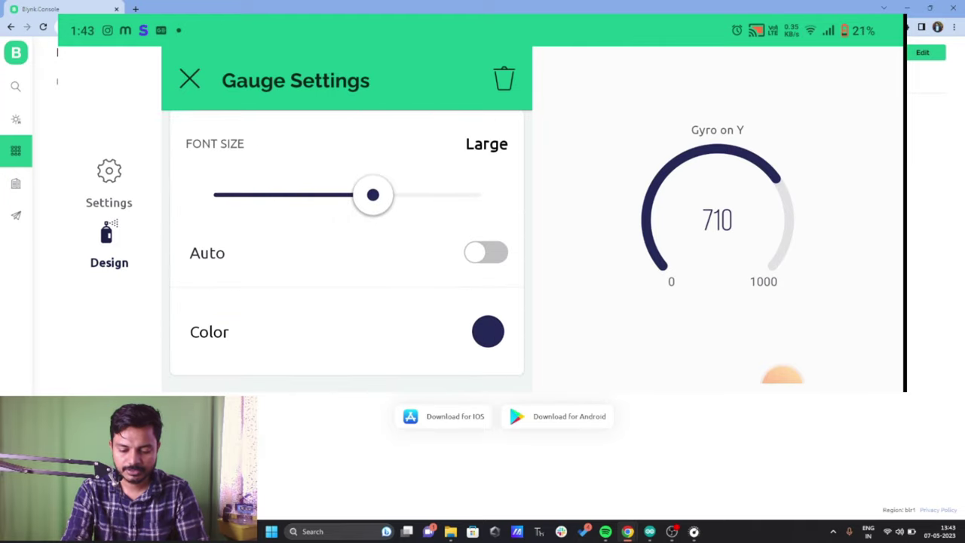
# Pick a new color for the value text of the Gyro on Y mobile gauge.
pyautogui.click(487, 332)
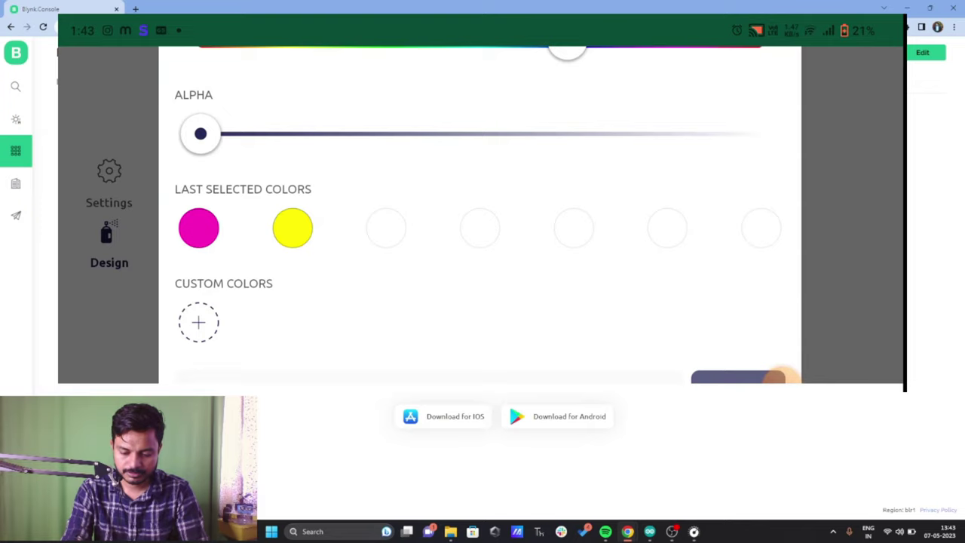
pyautogui.moveTo(566, 47); pyautogui.dragTo(200, 47)
pyautogui.moveTo(200, 133); pyautogui.dragTo(524, 133)
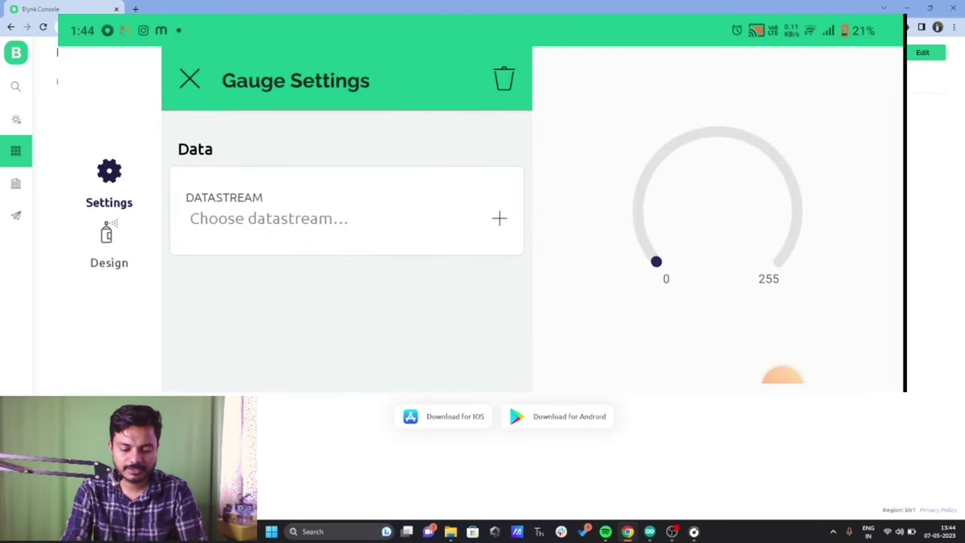
# Link the new mobile gauge to the Gyro on Z (V5) datastream and title it "Gyro on Z".
pyautogui.click(339, 218)
pyautogui.scroll(-5, 377, 264)
pyautogui.click(377, 325)
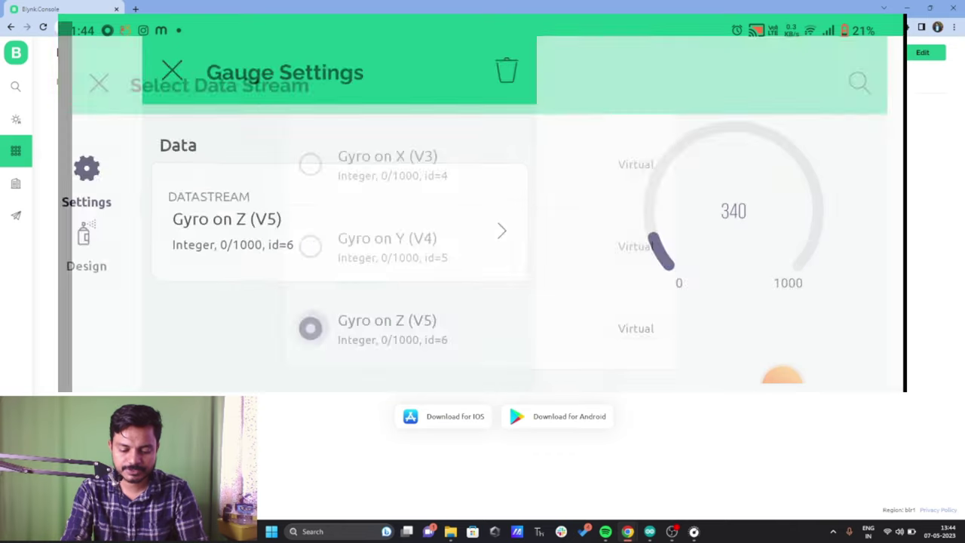
pyautogui.click(109, 241)
pyautogui.click(344, 204)
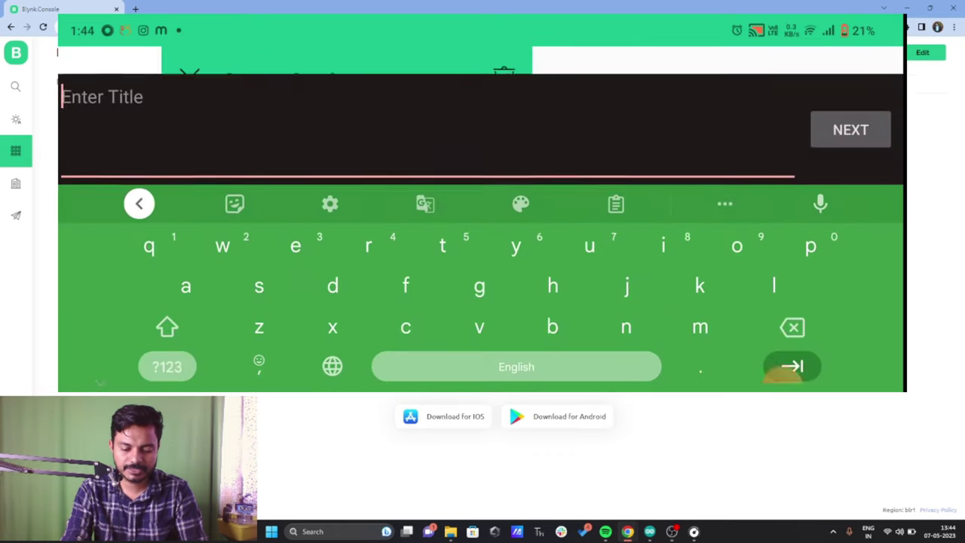
pyautogui.write('Vyro')
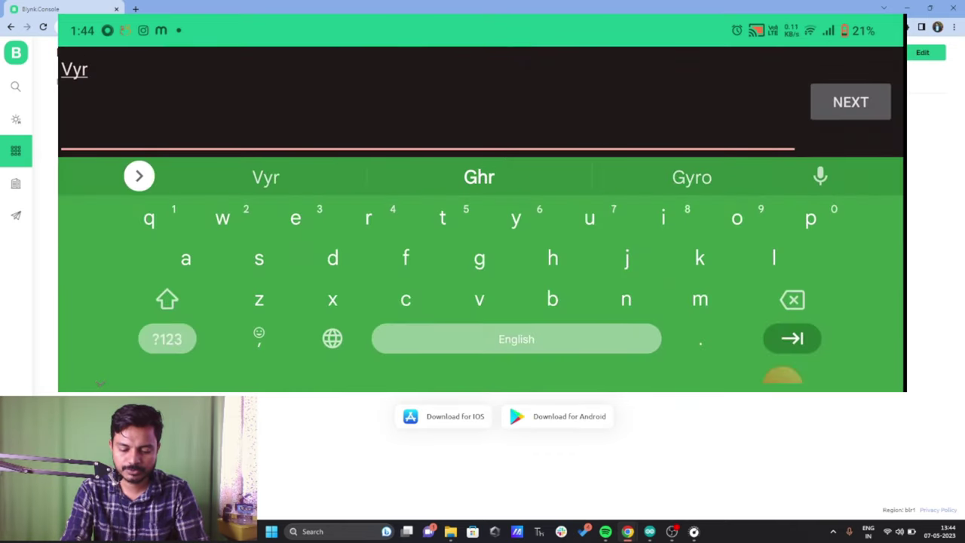
pyautogui.click(479, 177)
pyautogui.write('on az')
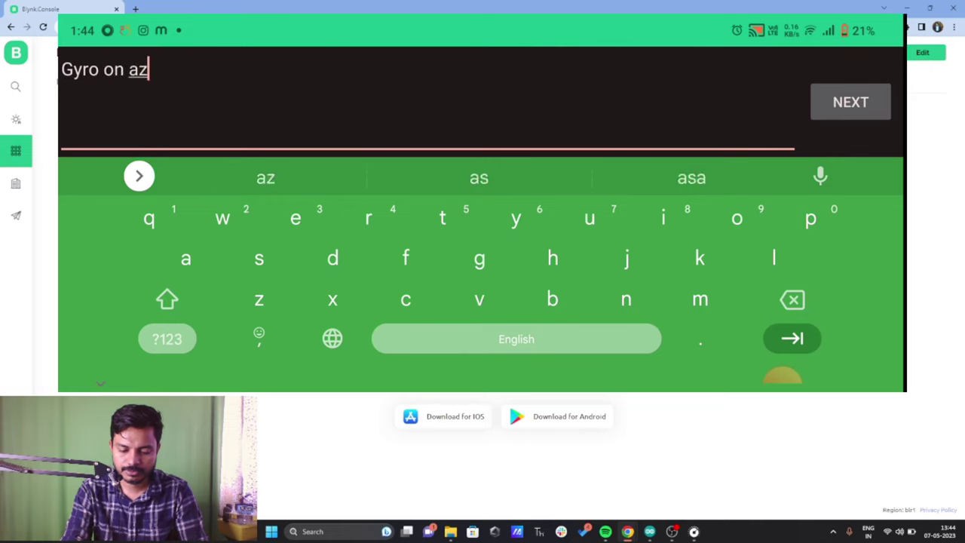
pyautogui.press('BackSpace')
pyautogui.press('BackSpace')
pyautogui.write('Z')
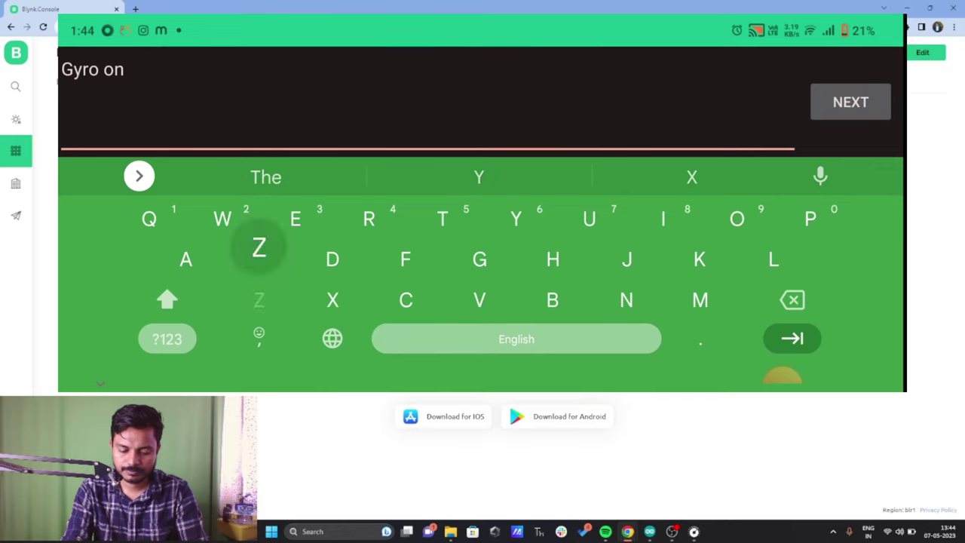
pyautogui.press('Return')
# Center the title of the Gyro on Z mobile gauge, set its value's font size to Large, and close the gauge settings.
pyautogui.click(454, 263)
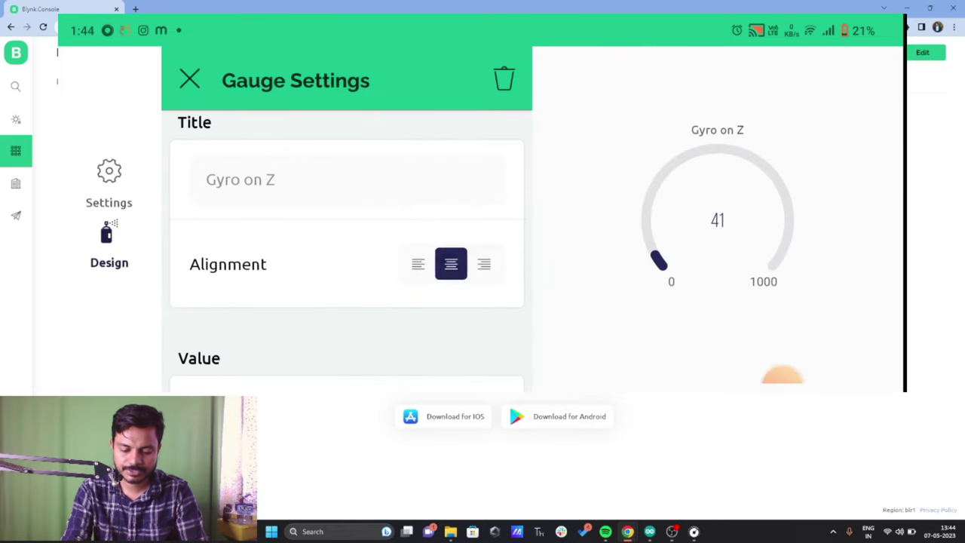
pyautogui.scroll(-3, 347, 248)
pyautogui.moveTo(268, 314); pyautogui.dragTo(372, 314)
pyautogui.scroll(-2, 347, 249)
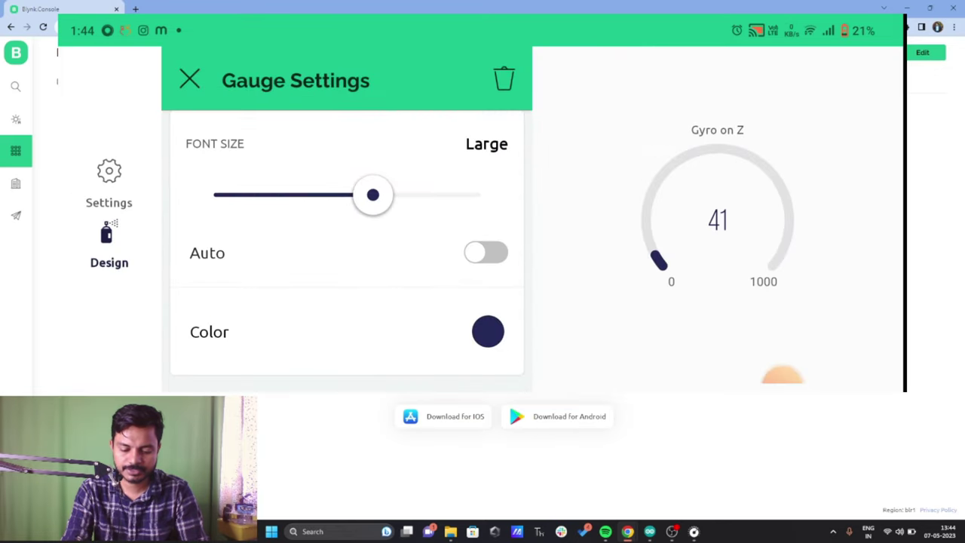
pyautogui.scroll(2, 347, 249)
pyautogui.click(190, 79)
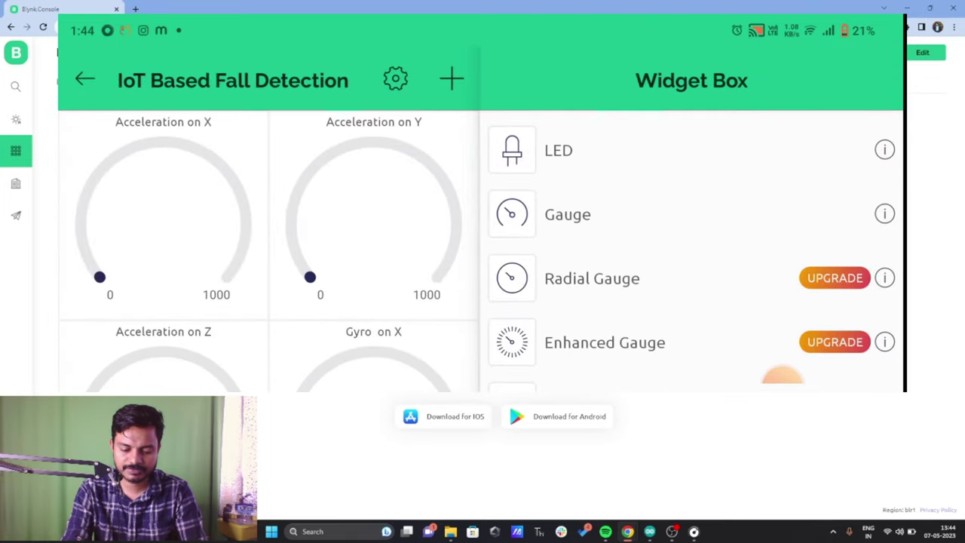
# Review the mobile template's gauges, leave the template editor, and check the same gauges on the device dashboard.
pyautogui.scroll(-5, 347, 249)
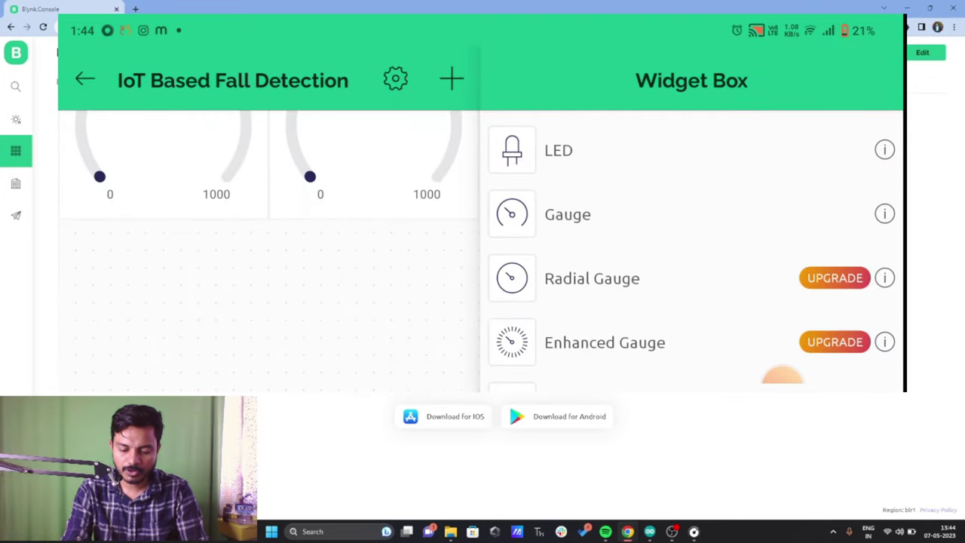
pyautogui.scroll(5, 268, 251)
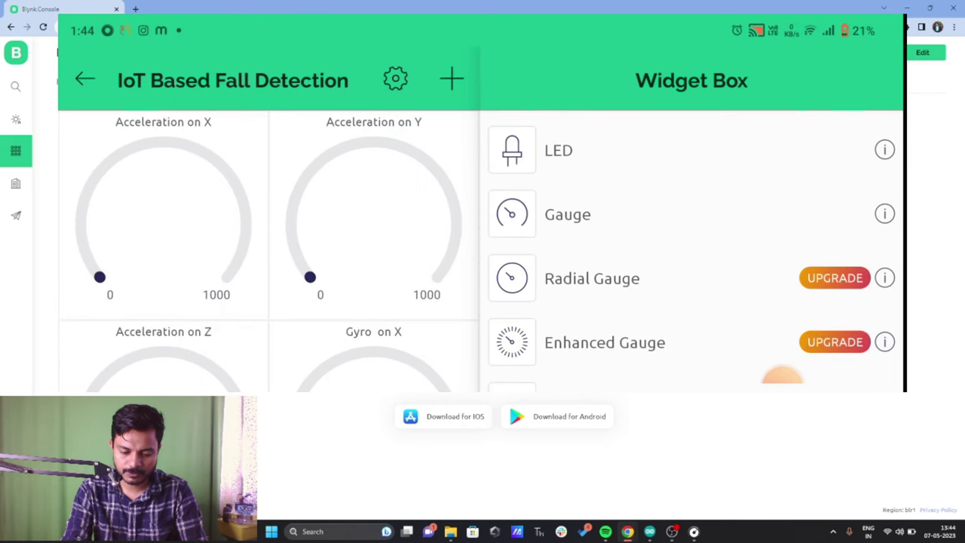
pyautogui.click(85, 79)
pyautogui.scroll(-2, 691, 254)
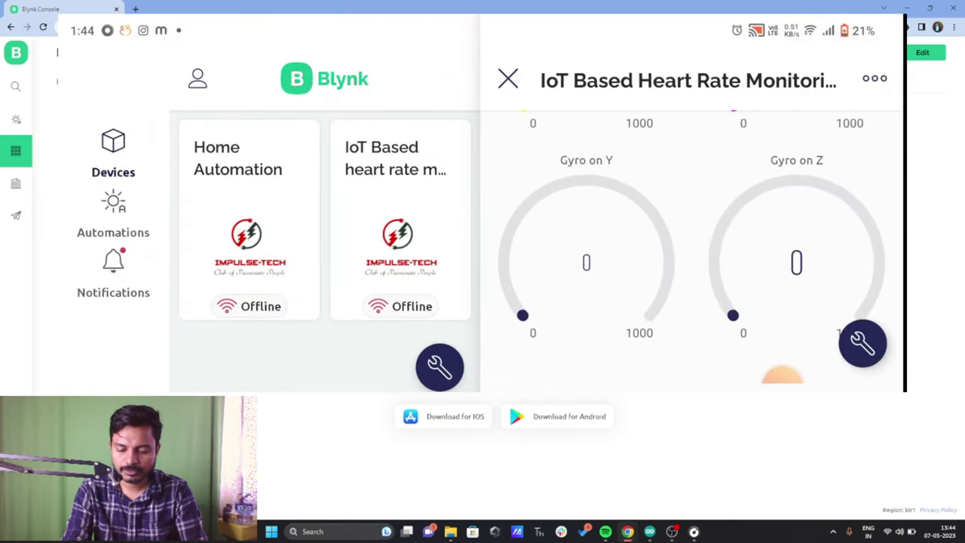
pyautogui.scroll(5, 692, 254)
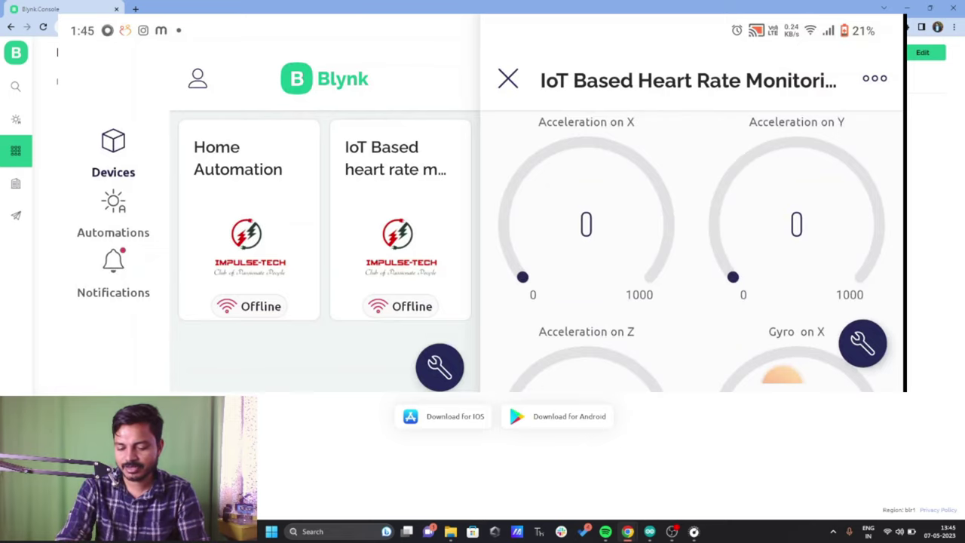
pyautogui.scroll(-3, 692, 251)
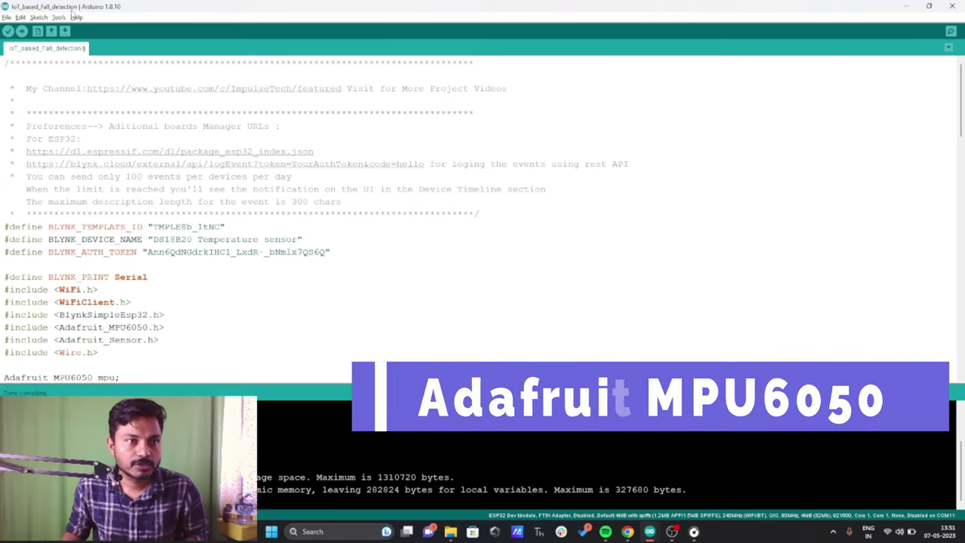
# Open the Library Manager in the Arduino IDE and look up the "adafruit mpu6050" library.
pyautogui.click(39, 17)
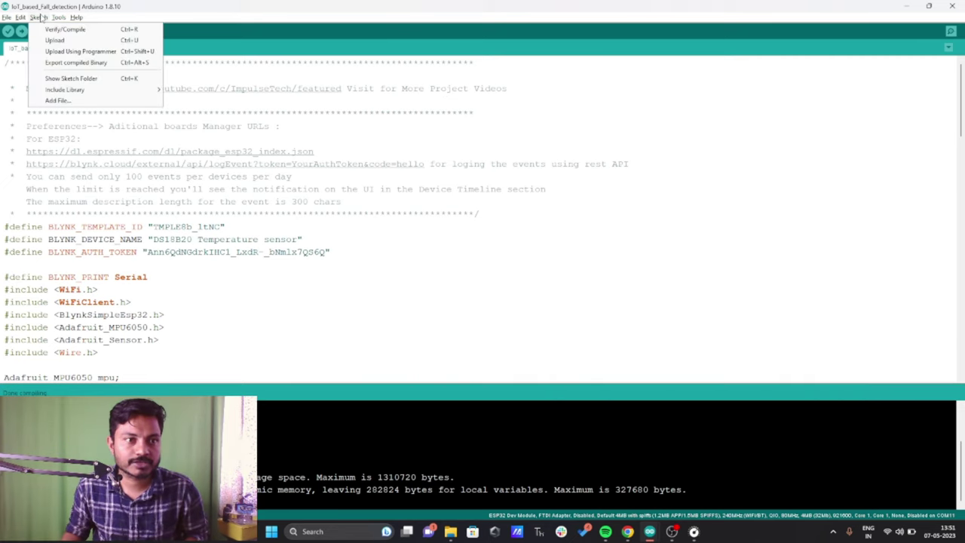
pyautogui.moveTo(154, 91)
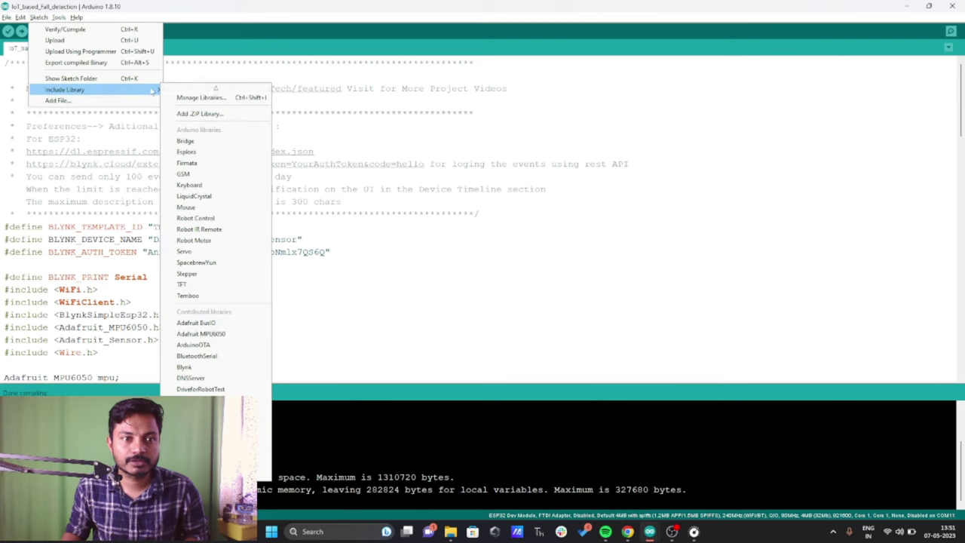
pyautogui.click(197, 97)
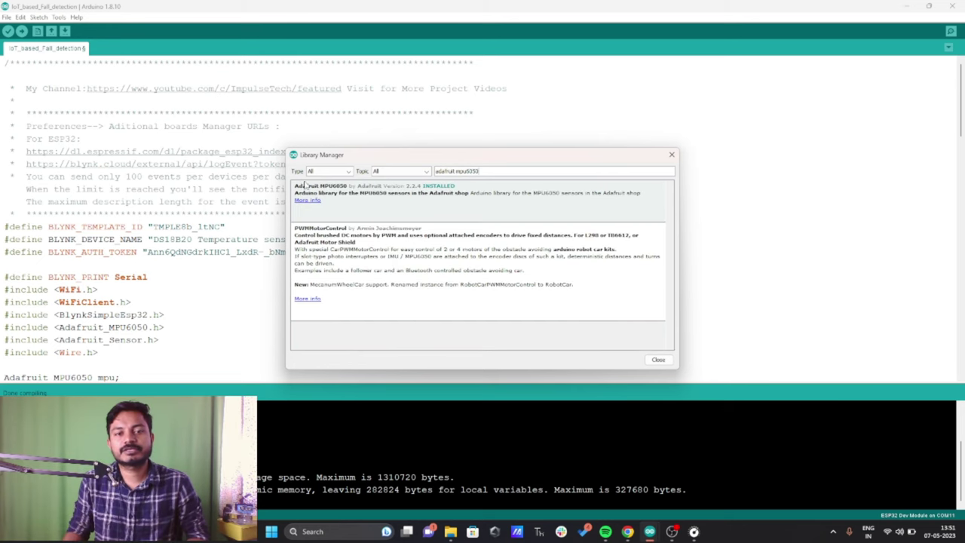
pyautogui.moveTo(346, 187)
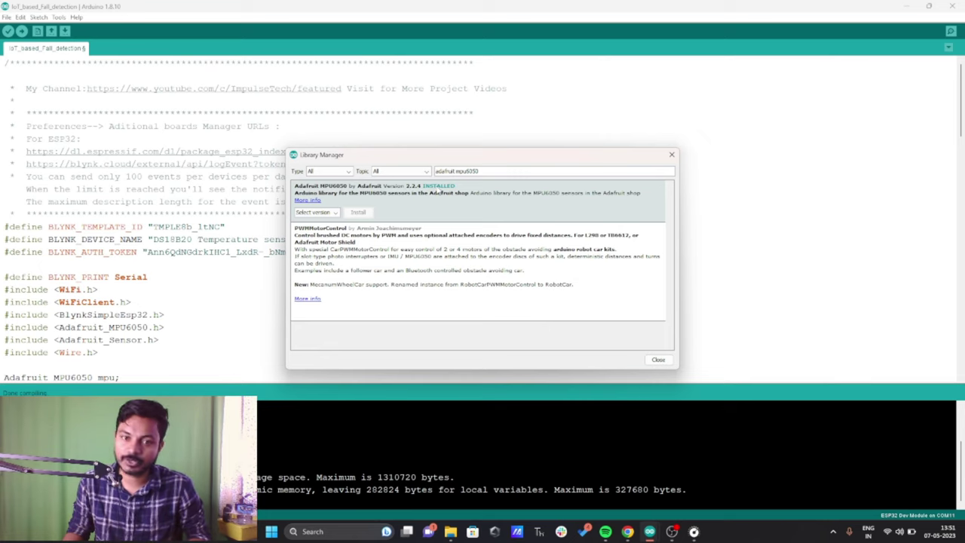
# Search the Library Manager for "adafruit unified sensor" and locate the Adafruit Unified Sensor library in the list.
pyautogui.tripleClick(483, 172)
pyautogui.press('BackSpace')
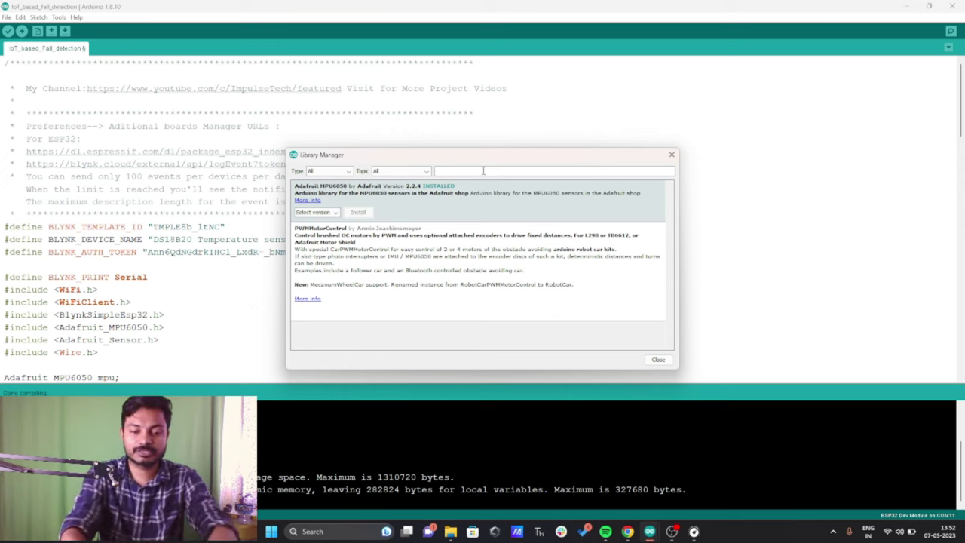
pyautogui.write('ad')
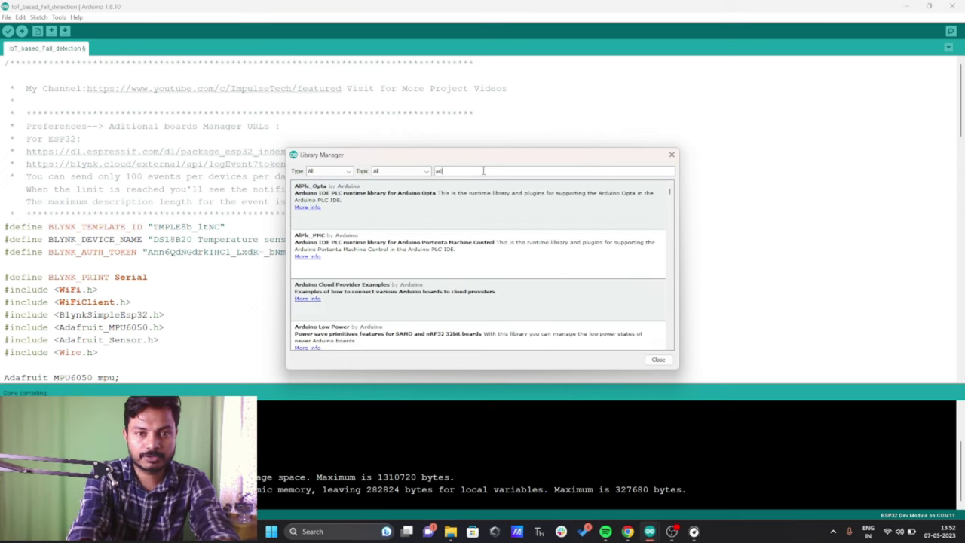
pyautogui.write('afruit unific sensor')
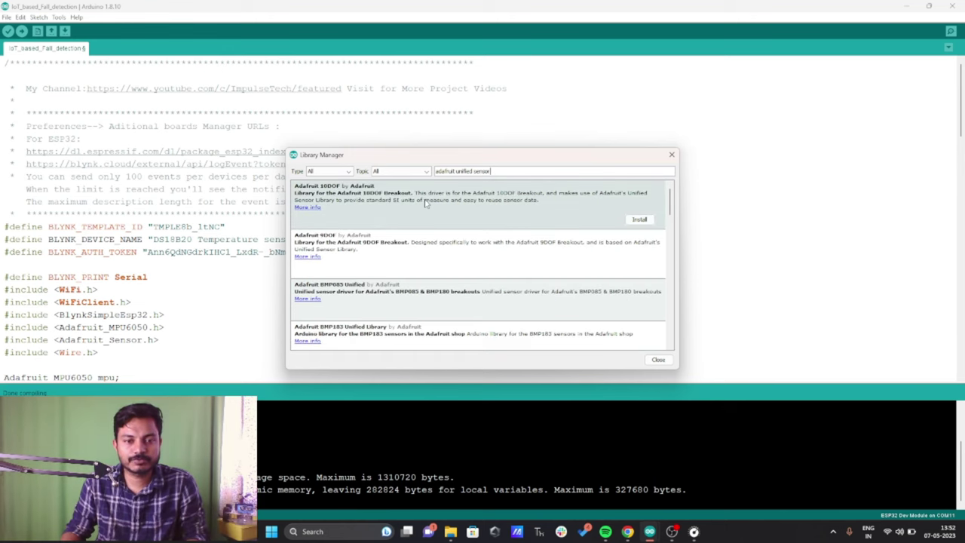
pyautogui.scroll(-10, 431, 216)
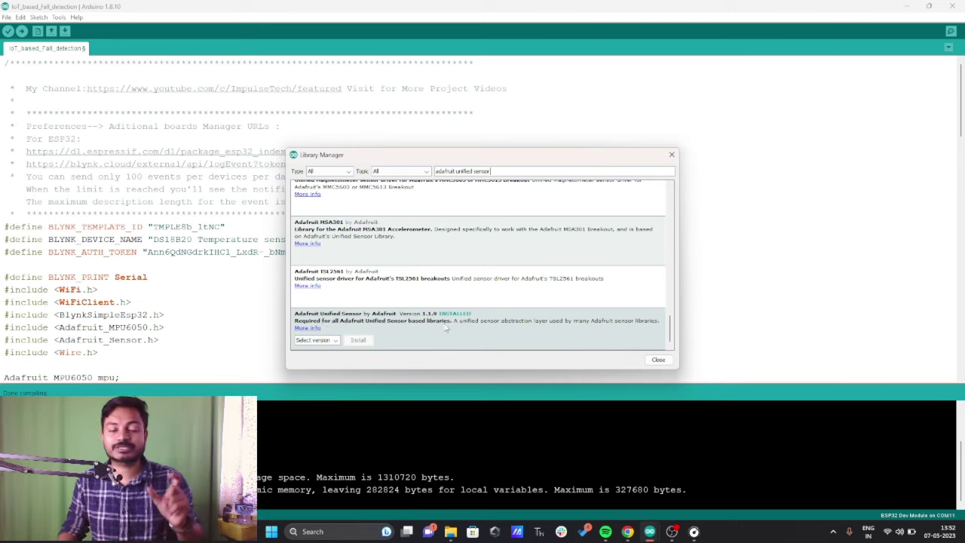
# Change the Library Manager search to "adafruit bus io".
pyautogui.tripleClick(501, 173)
pyautogui.click(501, 172)
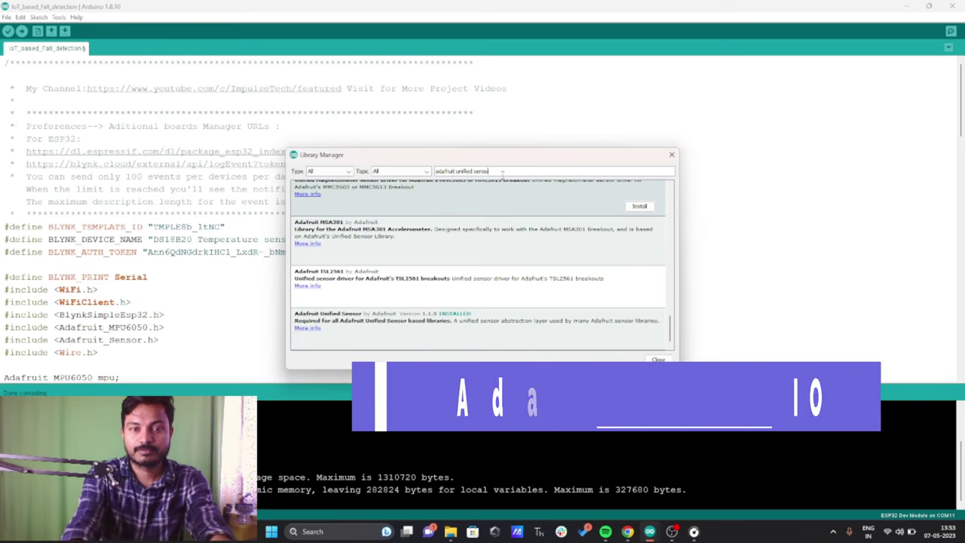
pyautogui.press('BackSpace')
pyautogui.press('BackSpace')
pyautogui.press('BackSpace')
pyautogui.press('BackSpace')
pyautogui.press('BackSpace')
pyautogui.press('BackSpace')
pyautogui.press('BackSpace')
pyautogui.press('BackSpace')
pyautogui.press('BackSpace')
pyautogui.press('BackSpace')
pyautogui.press('BackSpace')
pyautogui.press('BackSpace')
pyautogui.press('BackSpace')
pyautogui.press('BackSpace')
pyautogui.write('bus io')
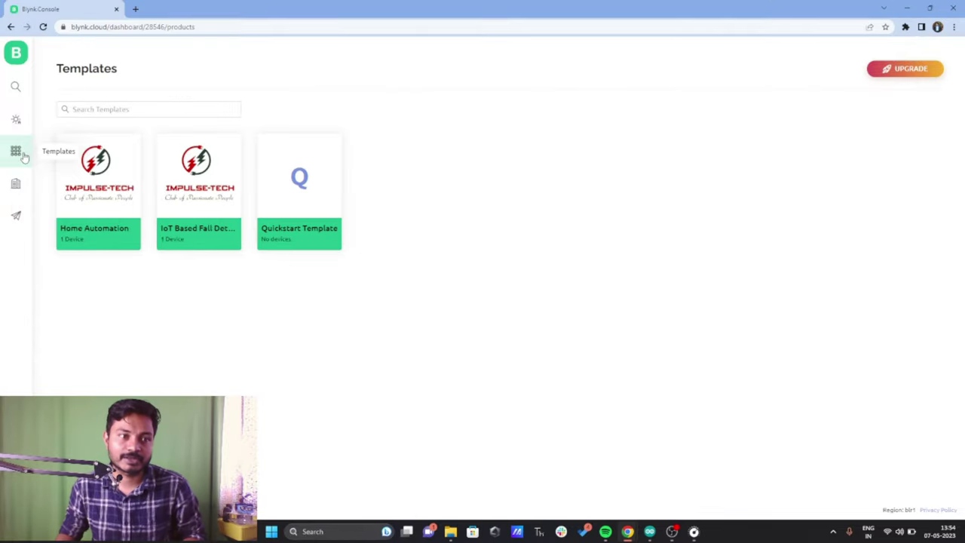
# Go to the My Devices list in the Blynk console and try to add a new device.
pyautogui.click(23, 154)
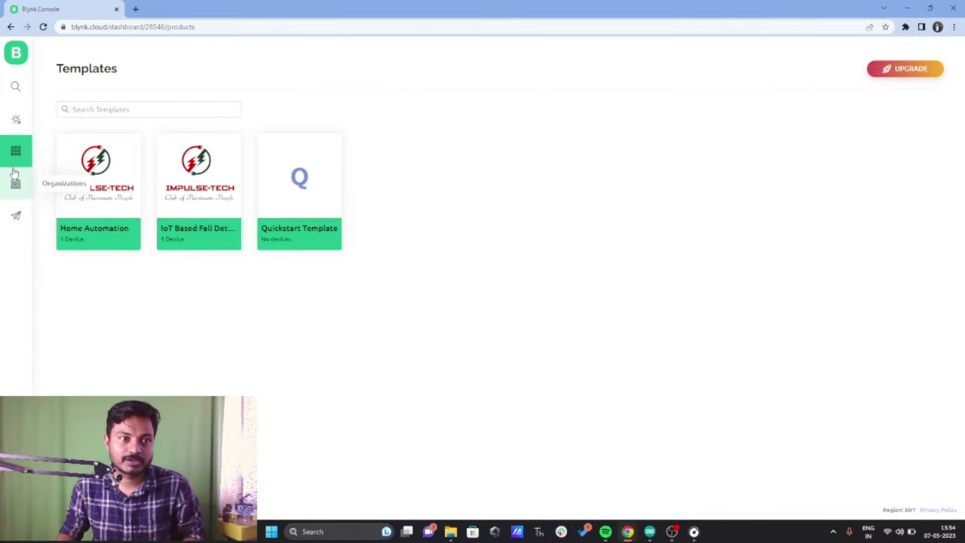
pyautogui.click(12, 94)
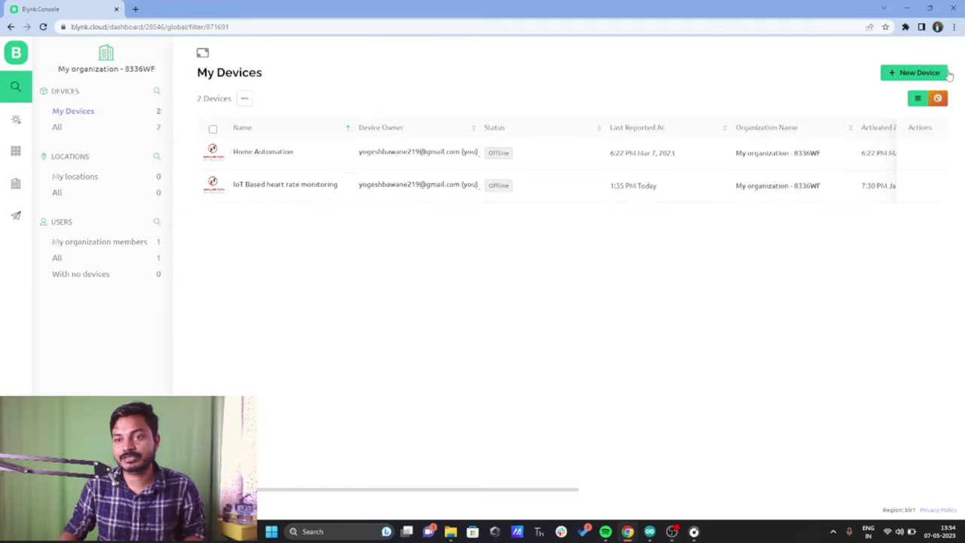
pyautogui.click(898, 75)
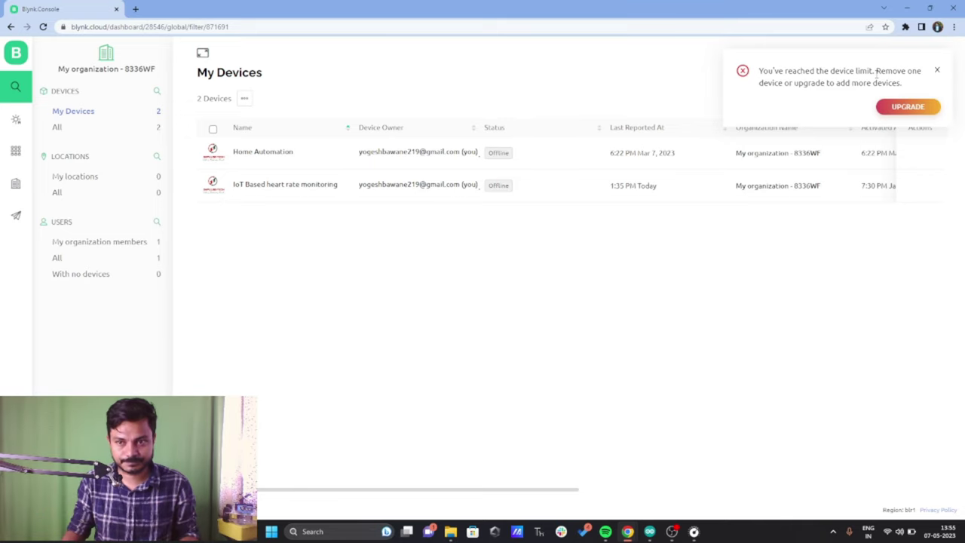
pyautogui.click(937, 70)
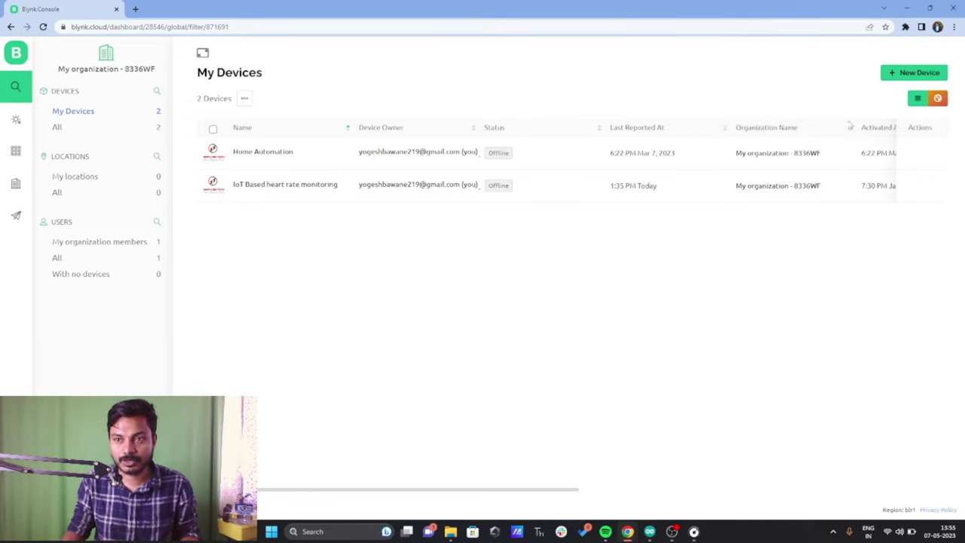
# Open the IoT Based heart rate monitoring device, rename it "IoT Based Fall detection", and save the name.
pyautogui.click(286, 183)
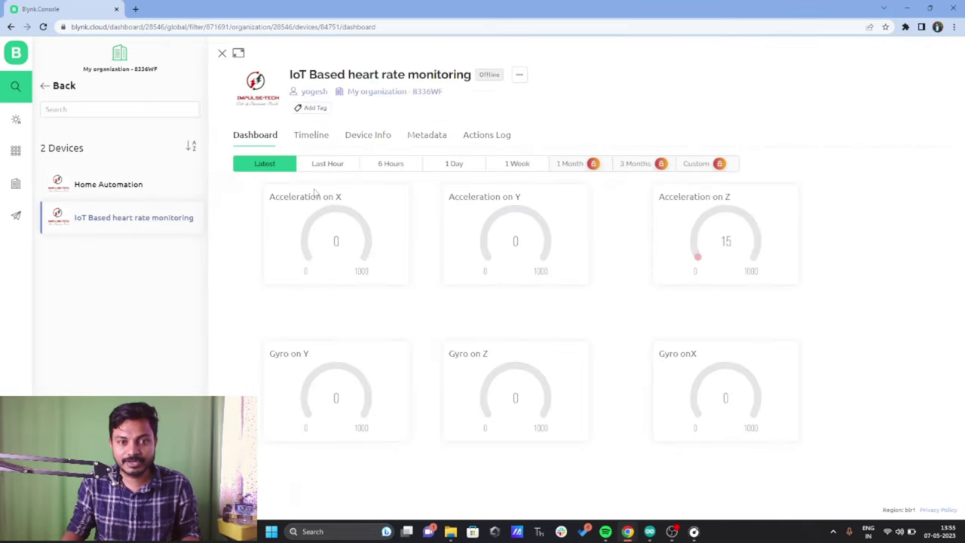
pyautogui.click(519, 75)
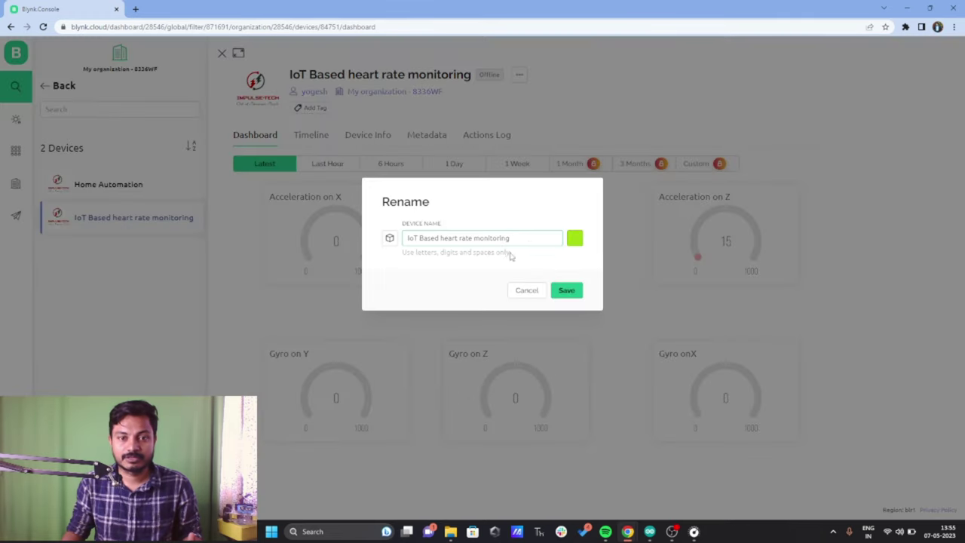
pyautogui.moveTo(528, 239); pyautogui.dragTo(458, 238)
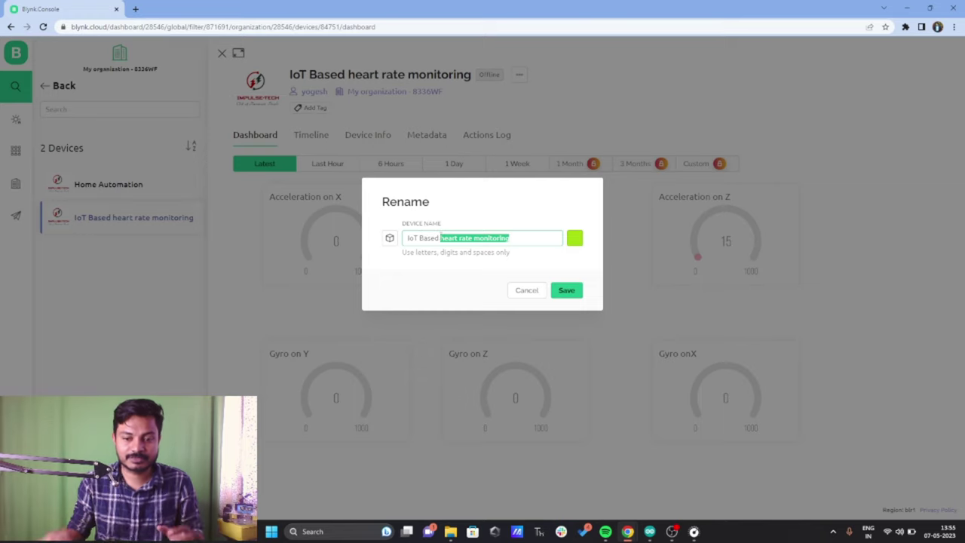
pyautogui.press('BackSpace')
pyautogui.write('Fall detection')
pyautogui.click(565, 291)
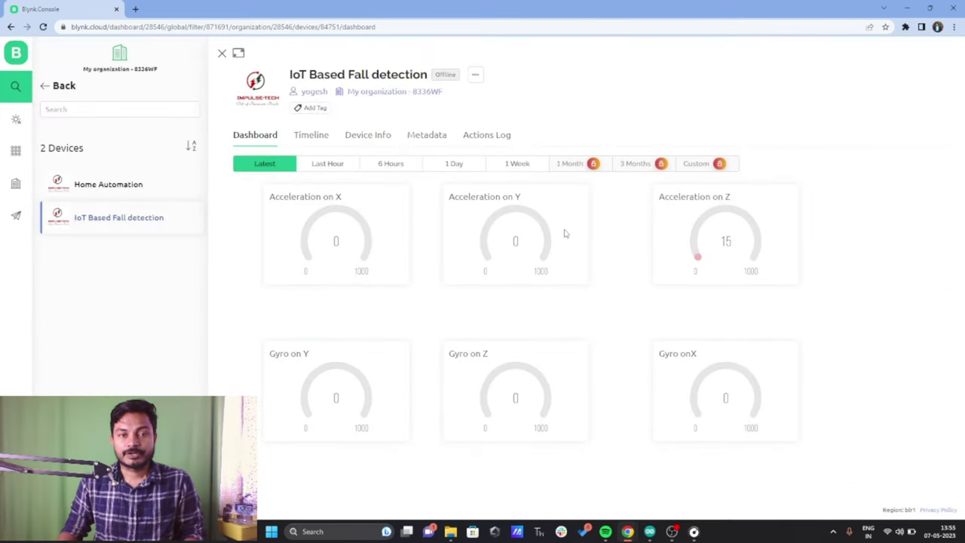
# Switch to the Arduino IDE and highlight the Blynk template ID, device name and auth token definitions in the sketch.
pyautogui.moveTo(649, 532)
pyautogui.click(664, 494)
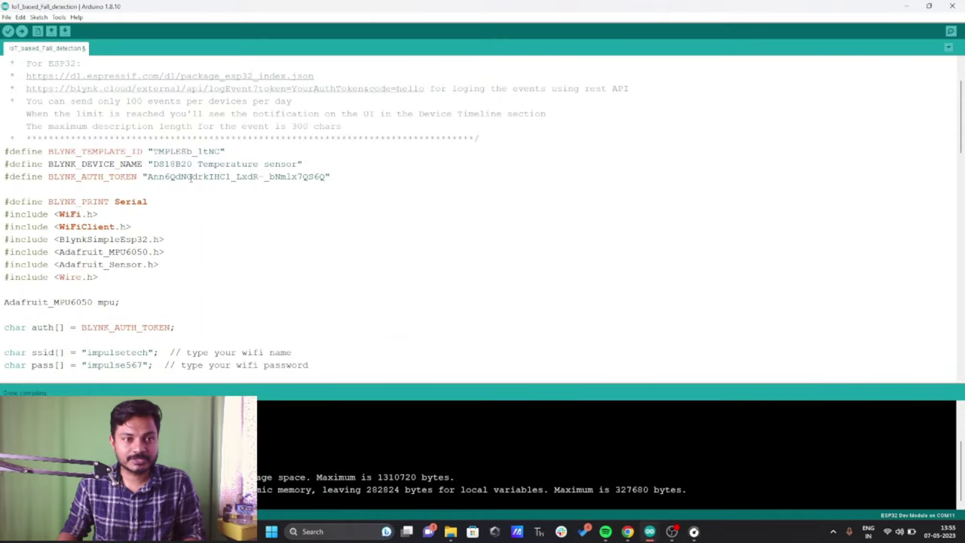
pyautogui.moveTo(48, 151); pyautogui.dragTo(239, 176)
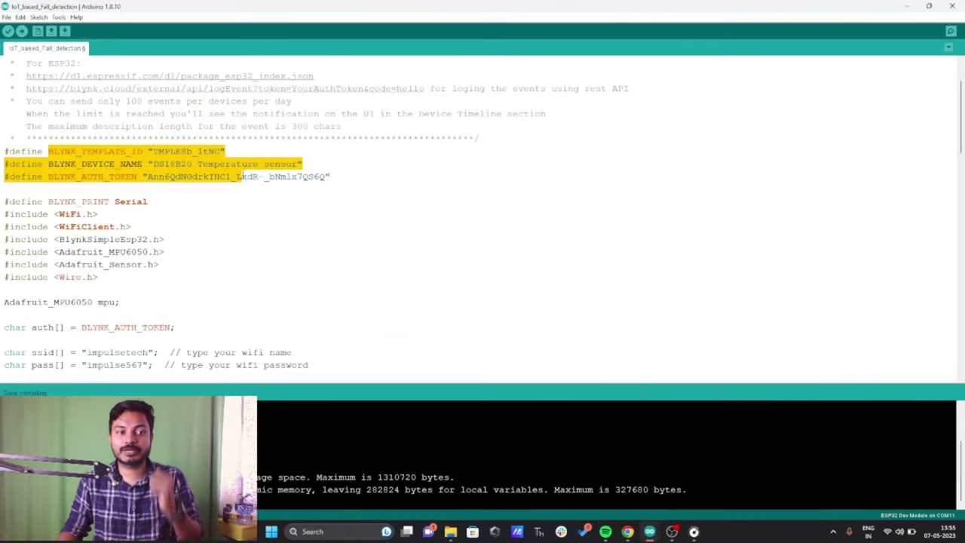
# Switch to the Blynk console, open the IoT Based Fall detection device's information, and copy its firmware configuration.
pyautogui.moveTo(627, 532)
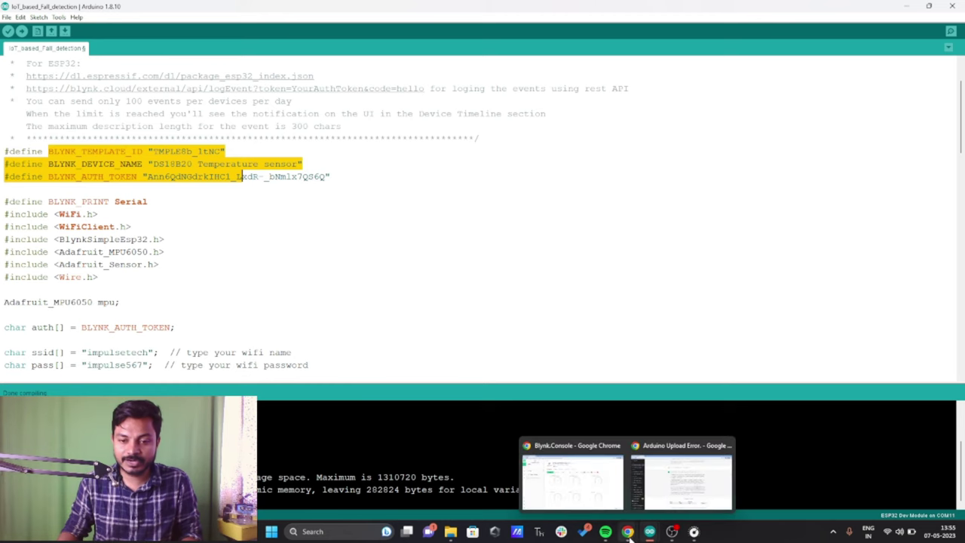
pyautogui.click(573, 475)
pyautogui.click(47, 87)
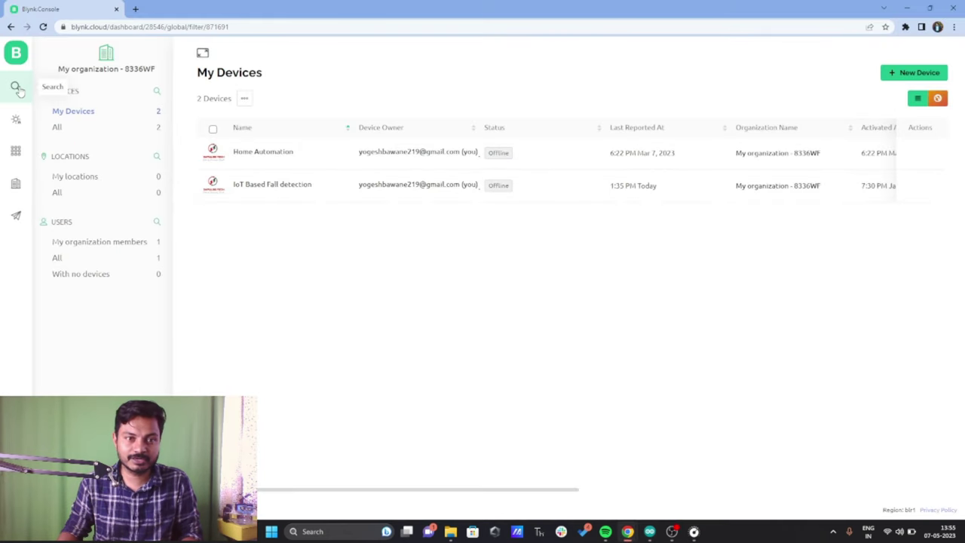
pyautogui.click(287, 189)
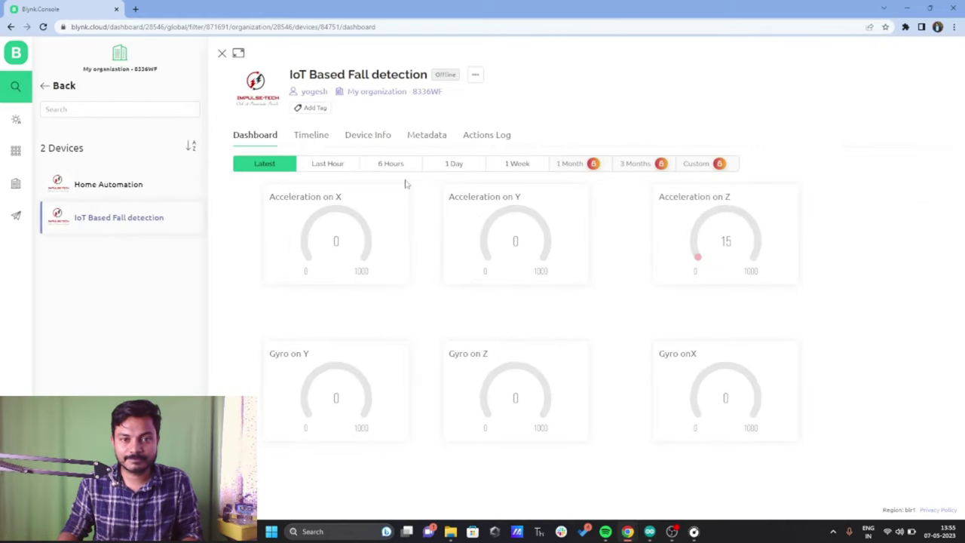
pyautogui.click(388, 139)
pyautogui.click(721, 194)
# In the IoT_based_Fall_detection sketch, replace the Blynk template ID, name and auth token definitions with the copied firmware configuration.
pyautogui.moveTo(649, 531)
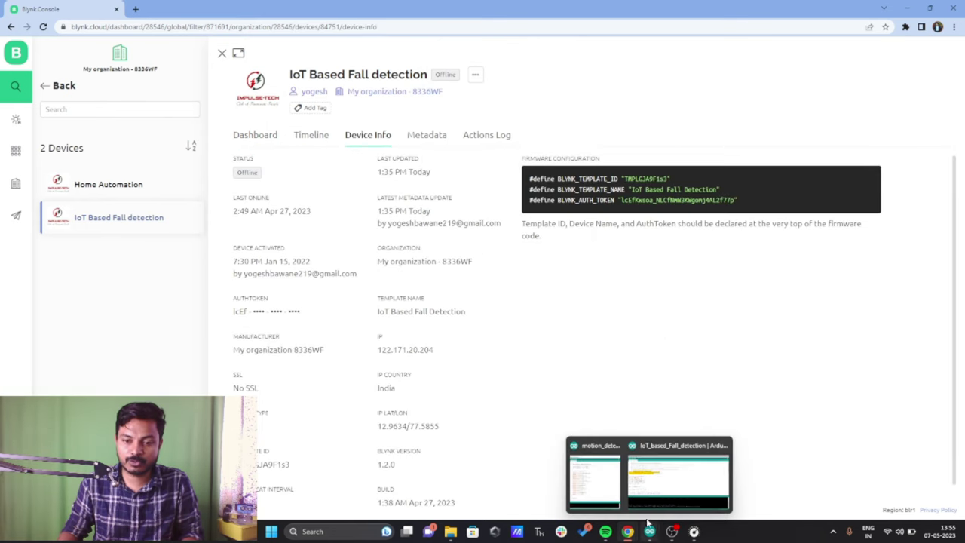
pyautogui.click(644, 479)
pyautogui.click(239, 200)
pyautogui.moveTo(347, 177); pyautogui.dragTo(3, 151)
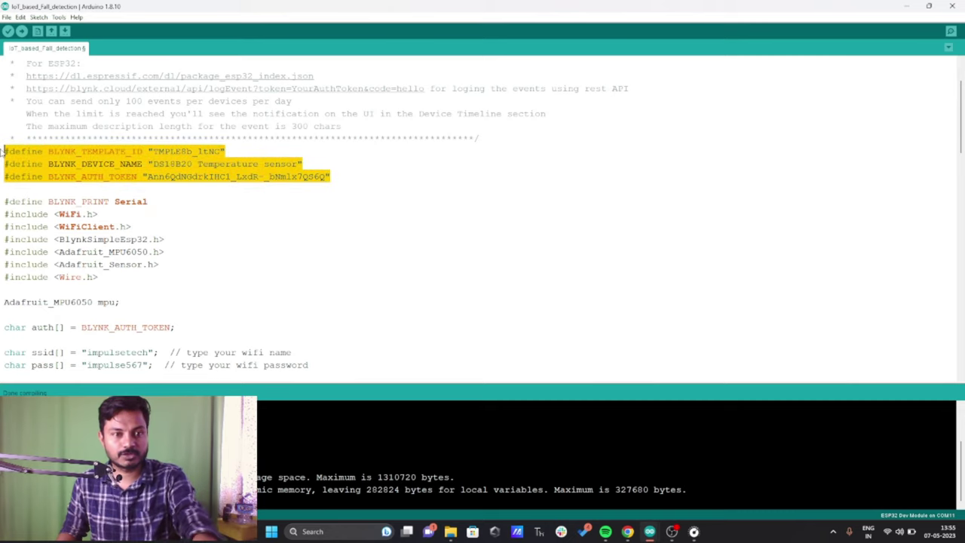
pyautogui.hotkey('ctrl', 'v')
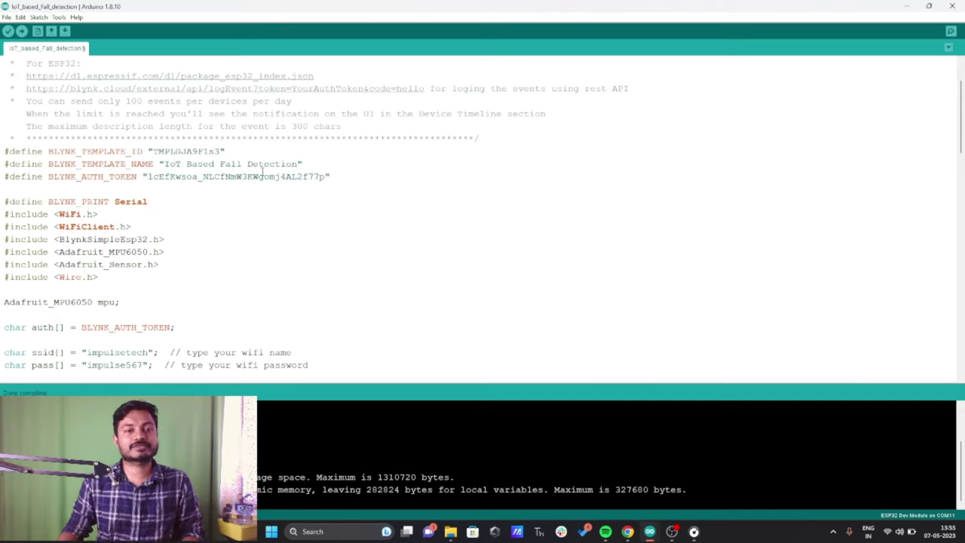
pyautogui.moveTo(332, 176); pyautogui.dragTo(4, 126)
pyautogui.click(173, 270)
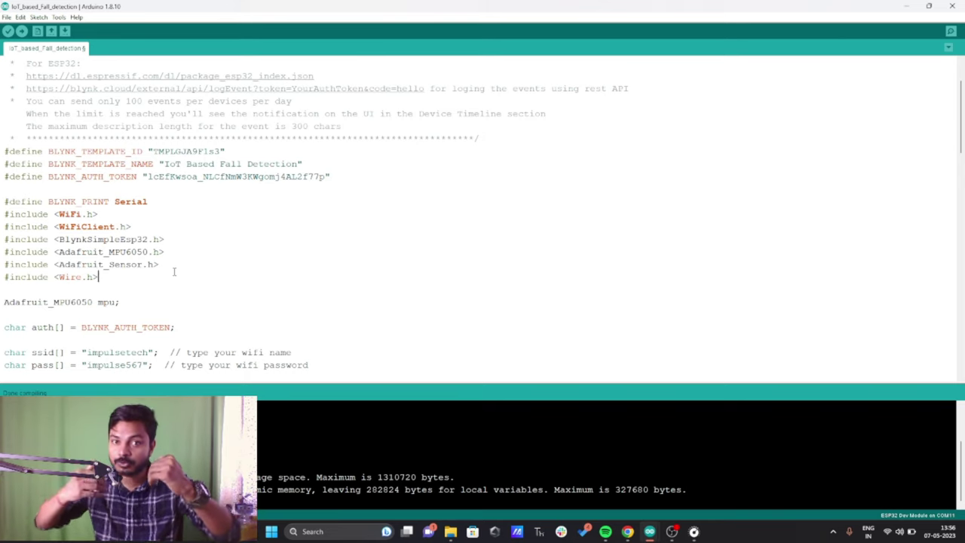
# Open the motion_detection example from the Adafruit MPU6050 library and bring its window up alongside the fall detection sketch.
pyautogui.click(6, 17)
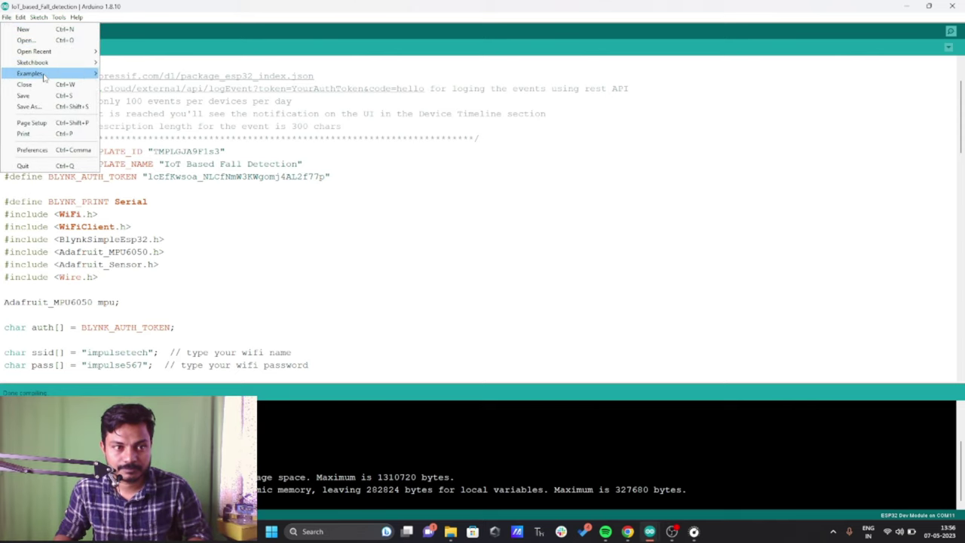
pyautogui.moveTo(74, 75)
pyautogui.scroll(-1, 141, 389)
pyautogui.scroll(-10, 141, 390)
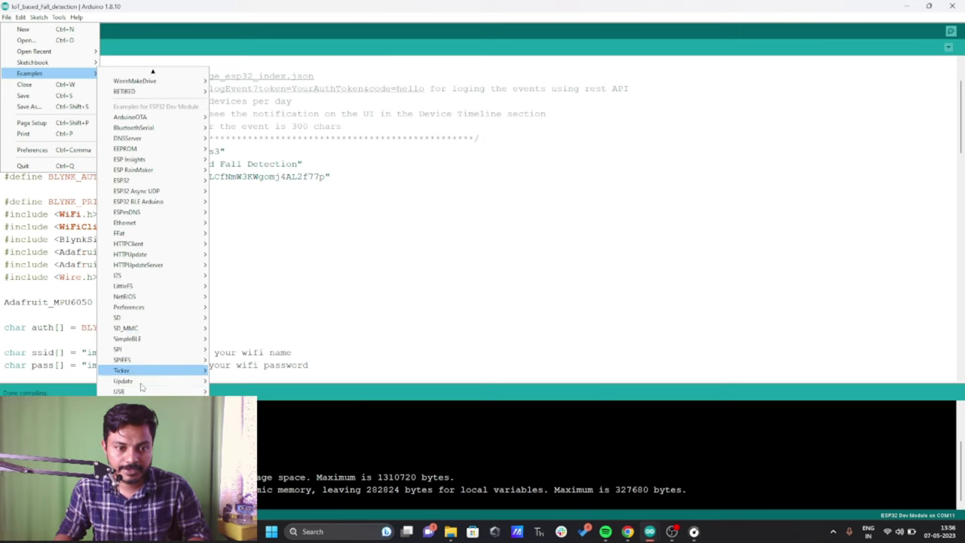
pyautogui.moveTo(162, 385)
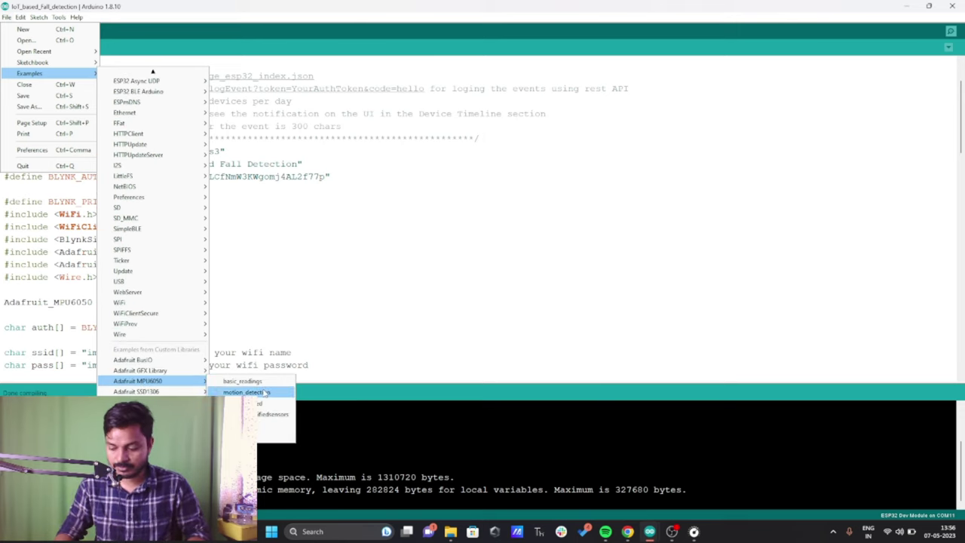
pyautogui.click(245, 392)
pyautogui.moveTo(650, 530)
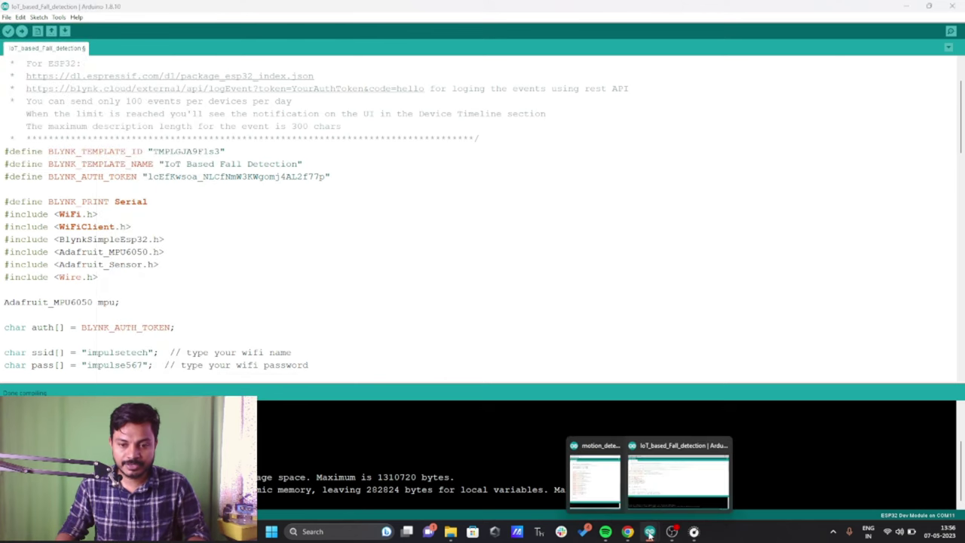
pyautogui.click(584, 446)
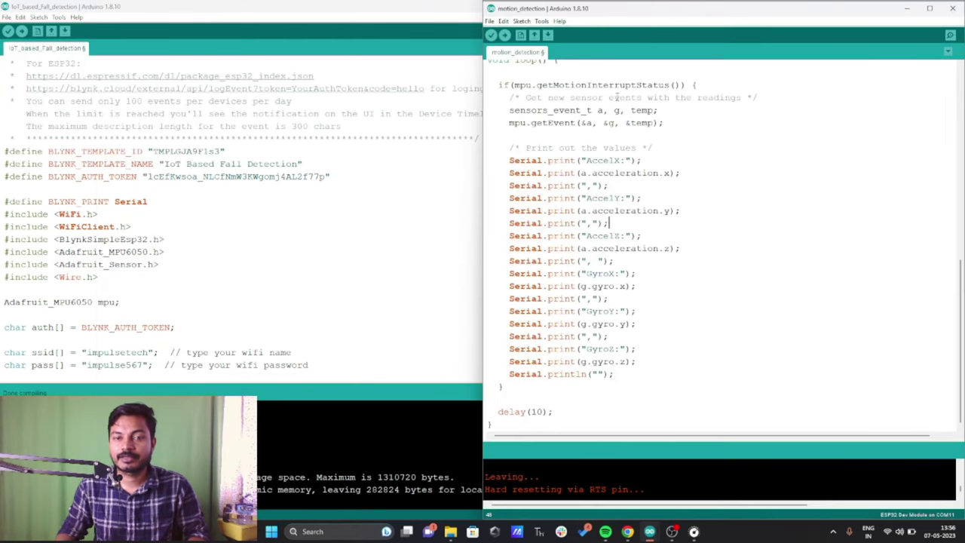
# Compare the opening section of the fall detection sketch with the start of the motion_detection example, highlighting both.
pyautogui.scroll(12, 617, 97)
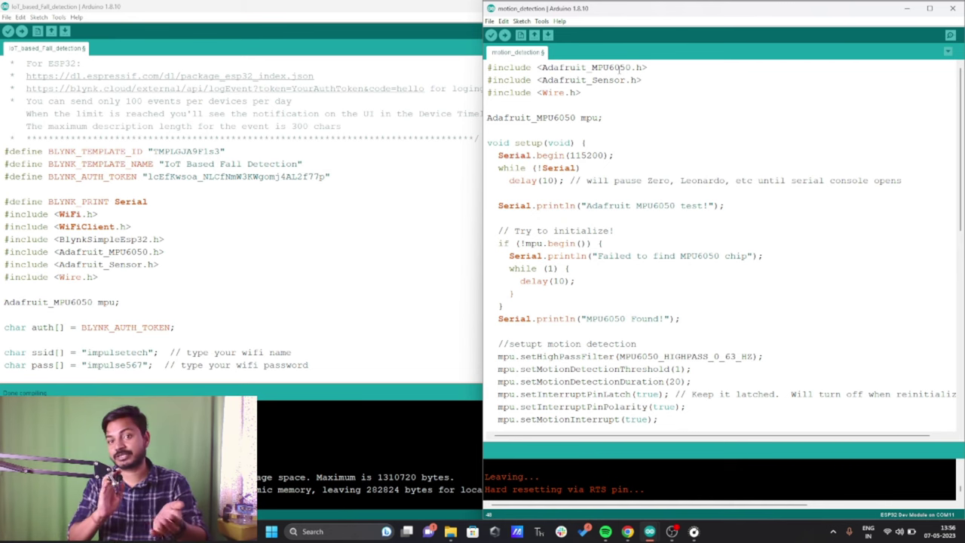
pyautogui.click(184, 143)
pyautogui.scroll(2, 128, 129)
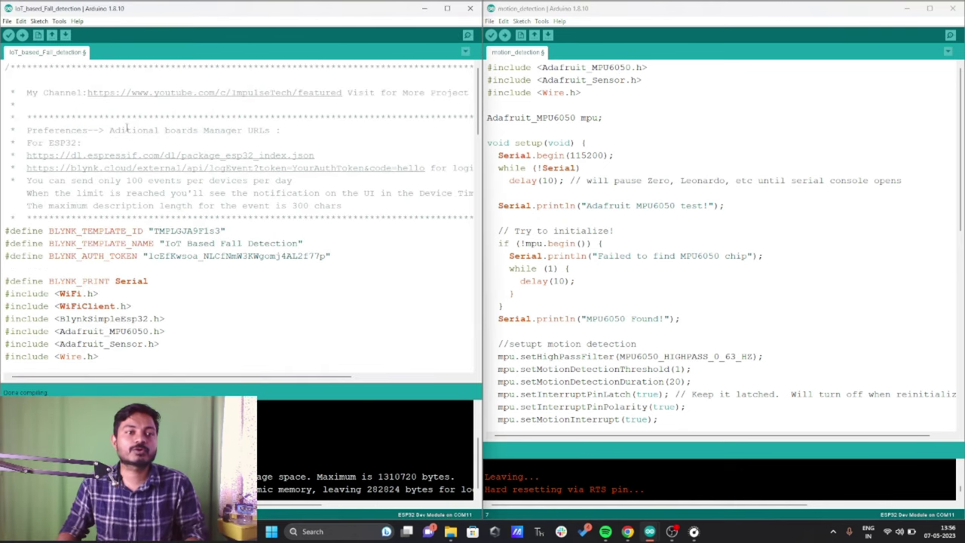
pyautogui.moveTo(105, 110); pyautogui.dragTo(331, 260)
pyautogui.click(637, 129)
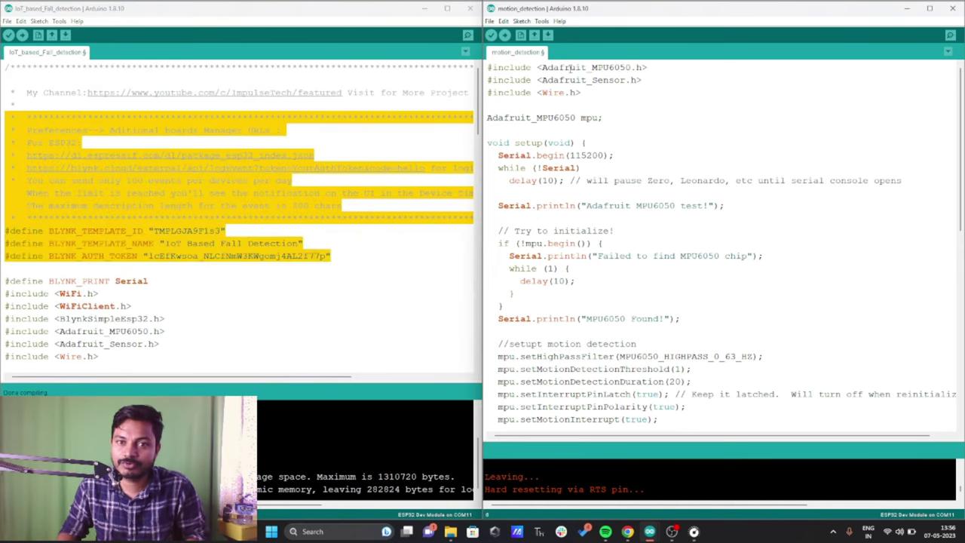
pyautogui.moveTo(511, 70)
pyautogui.mouseDown()
pyautogui.moveTo(573, 181)
pyautogui.moveTo(602, 319)
pyautogui.mouseUp()
pyautogui.click(605, 294)
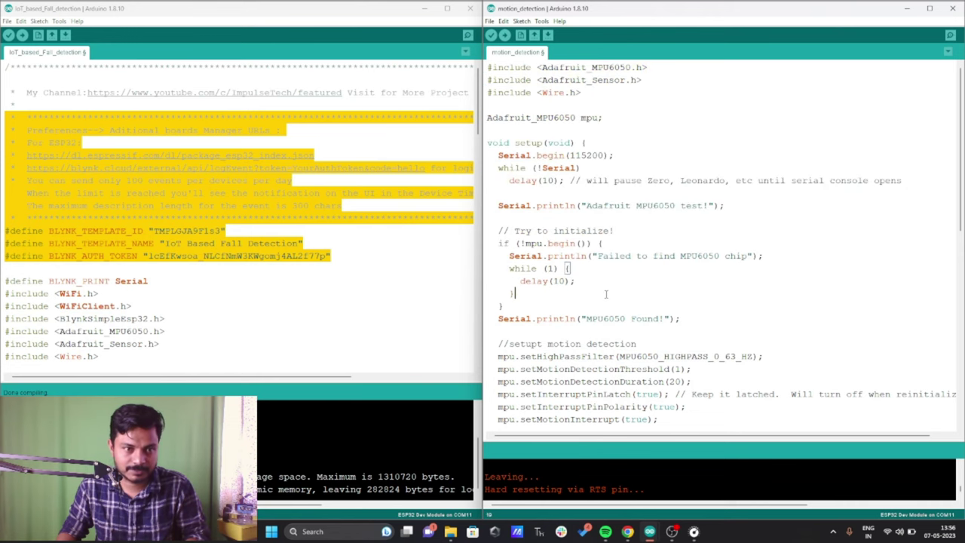
pyautogui.click(198, 243)
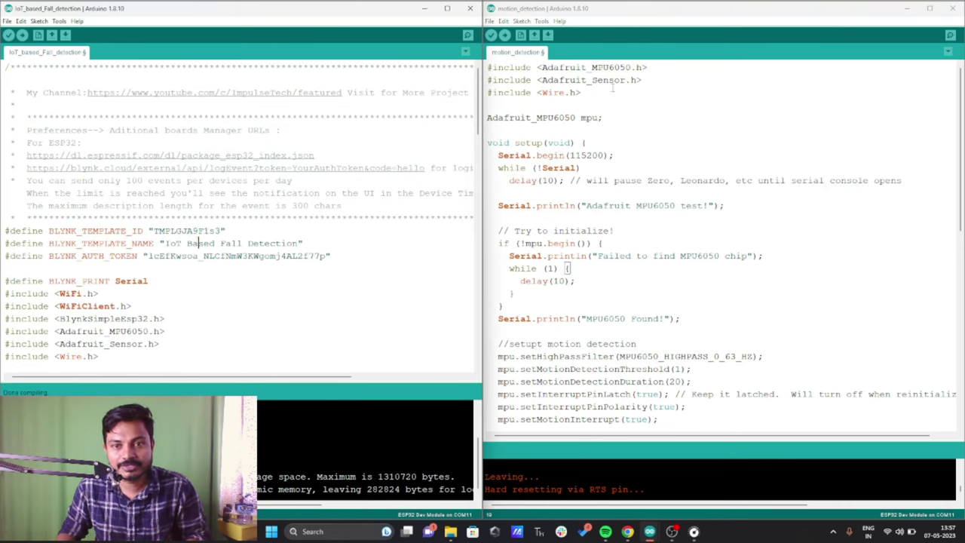
# Highlight the Adafruit_MPU6050, Adafruit_Sensor and Wire includes in the example and match them with the fall detection sketch's include lines.
pyautogui.moveTo(603, 92); pyautogui.dragTo(487, 67)
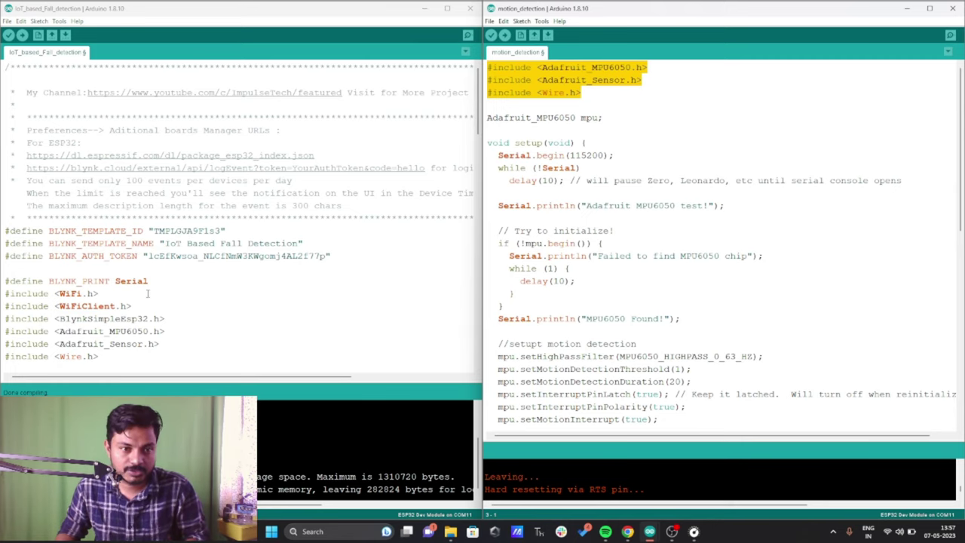
pyautogui.scroll(-1, 148, 293)
pyautogui.moveTo(174, 303); pyautogui.dragTo(100, 276)
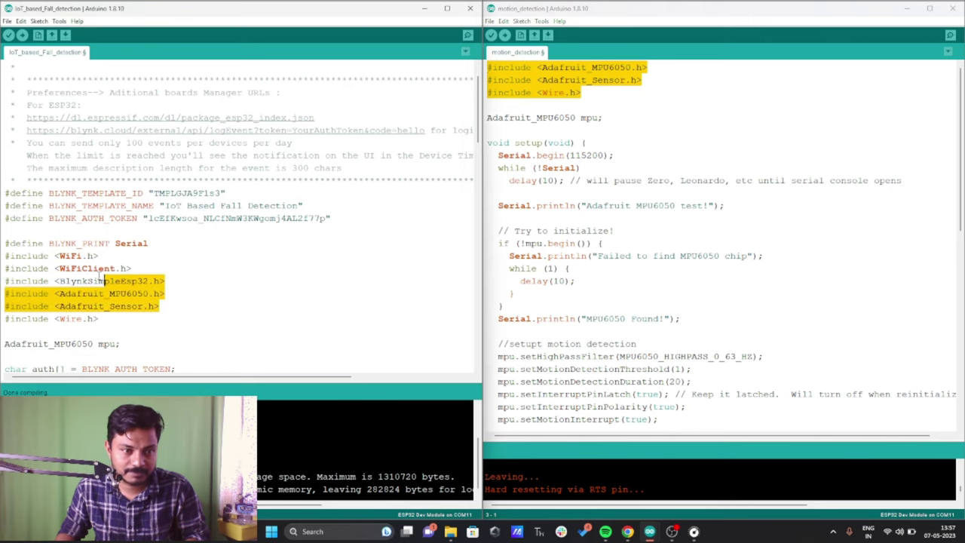
pyautogui.scroll(-6, 100, 276)
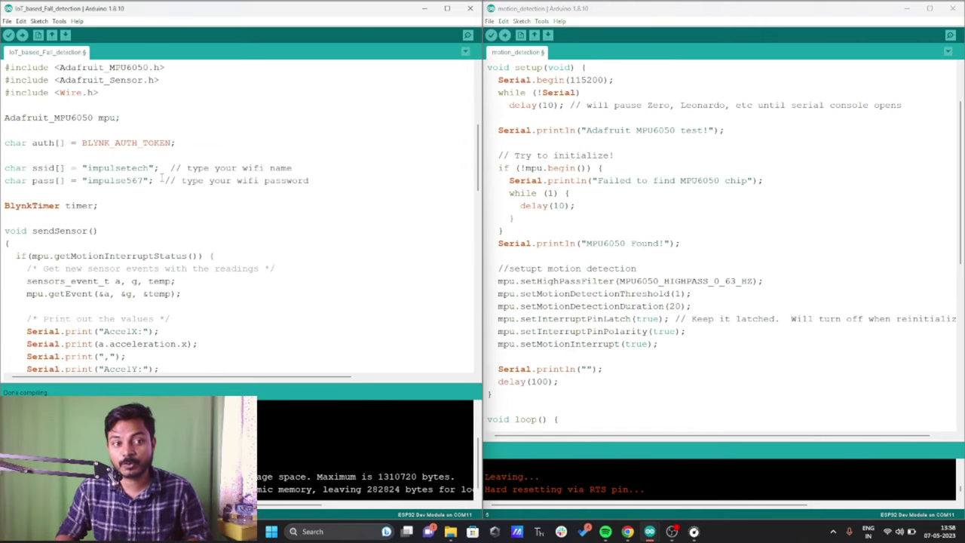
# Set the fall detection sketch's Wi-Fi name to "M&M" and enter the Wi-Fi password.
pyautogui.moveTo(159, 180); pyautogui.dragTo(31, 167)
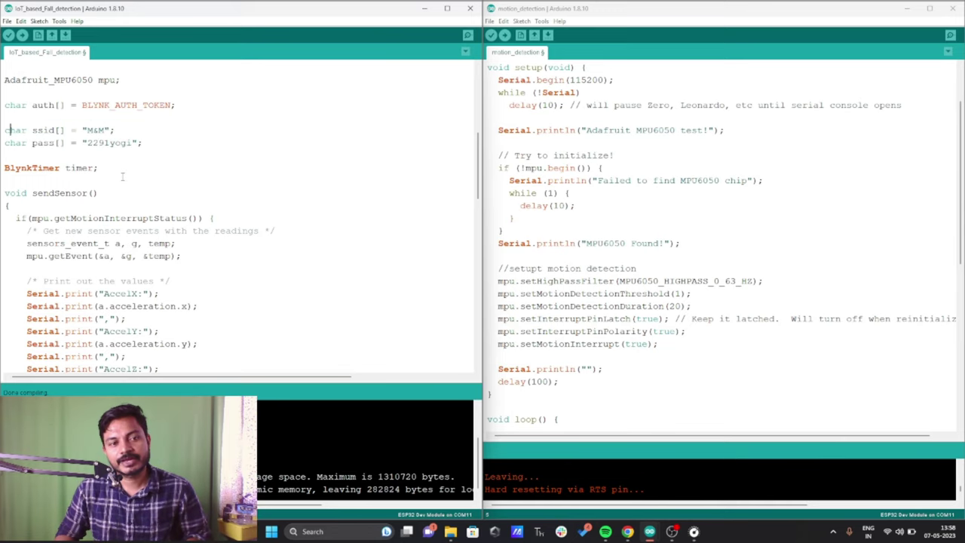
pyautogui.scroll(-1, 122, 176)
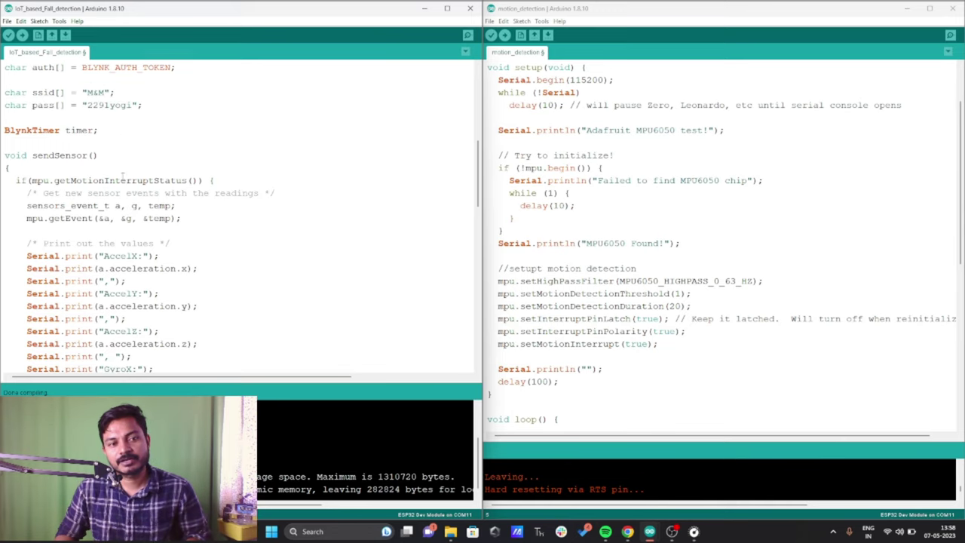
# Highlight the BlynkTimer declaration and review the sendSensor function in the fall detection sketch.
pyautogui.moveTo(112, 132); pyautogui.dragTo(4, 129)
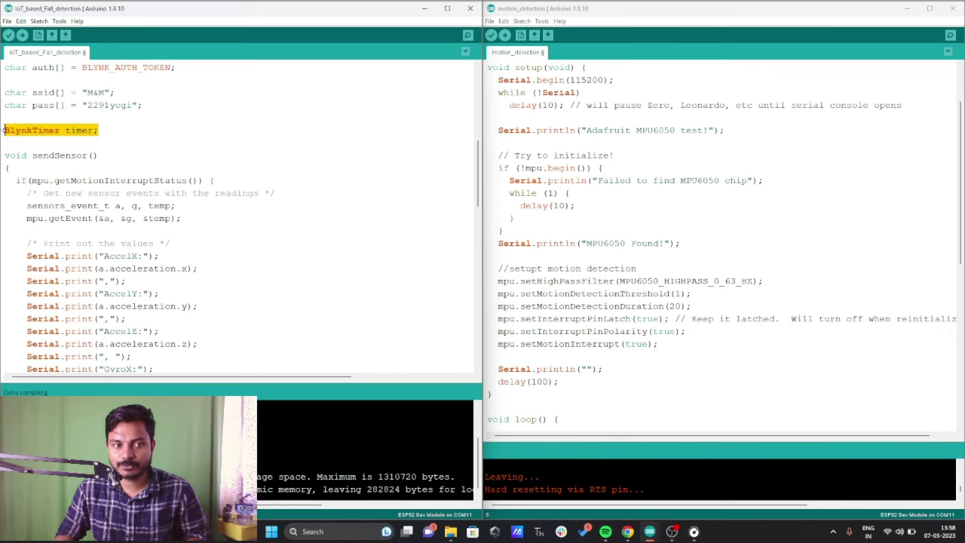
pyautogui.scroll(-2, 67, 131)
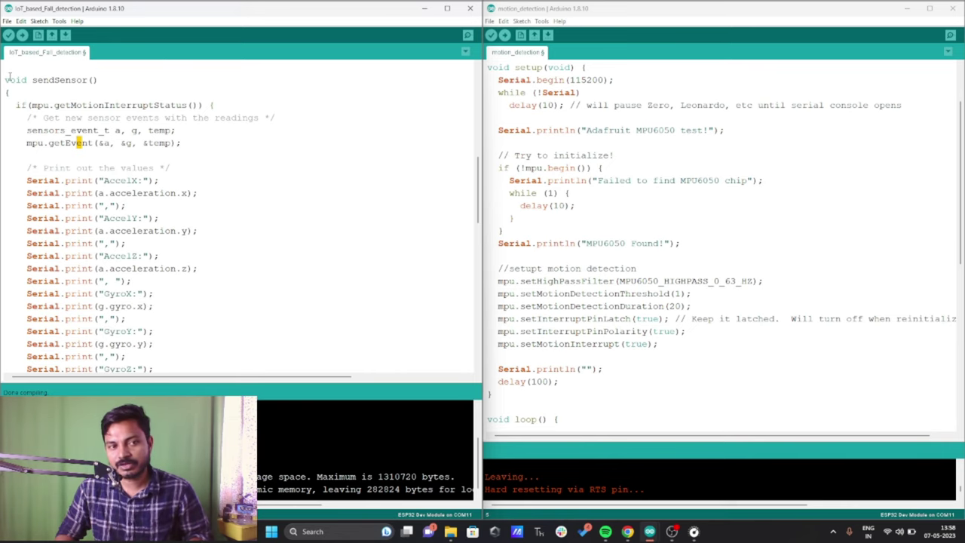
pyautogui.click(34, 89)
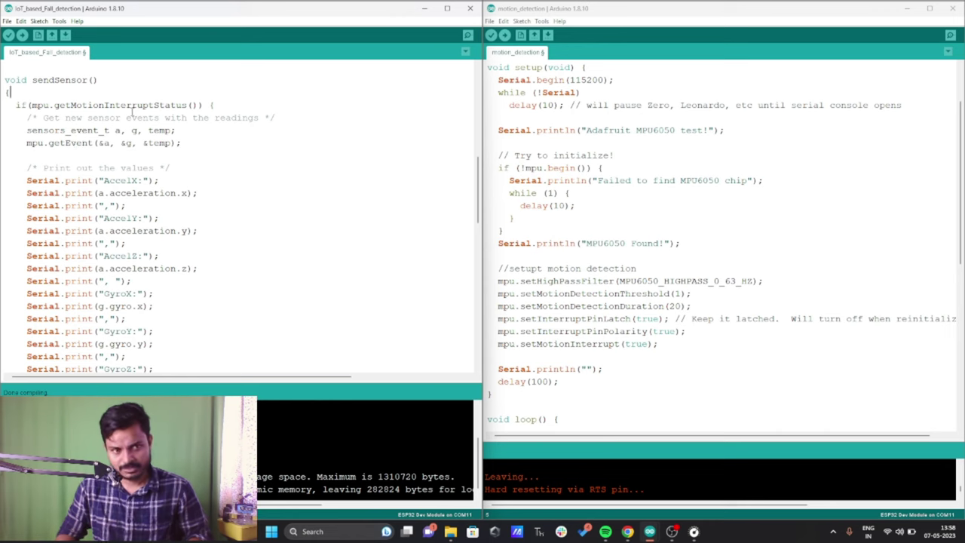
pyautogui.scroll(-4, 131, 111)
pyautogui.scroll(6, 171, 238)
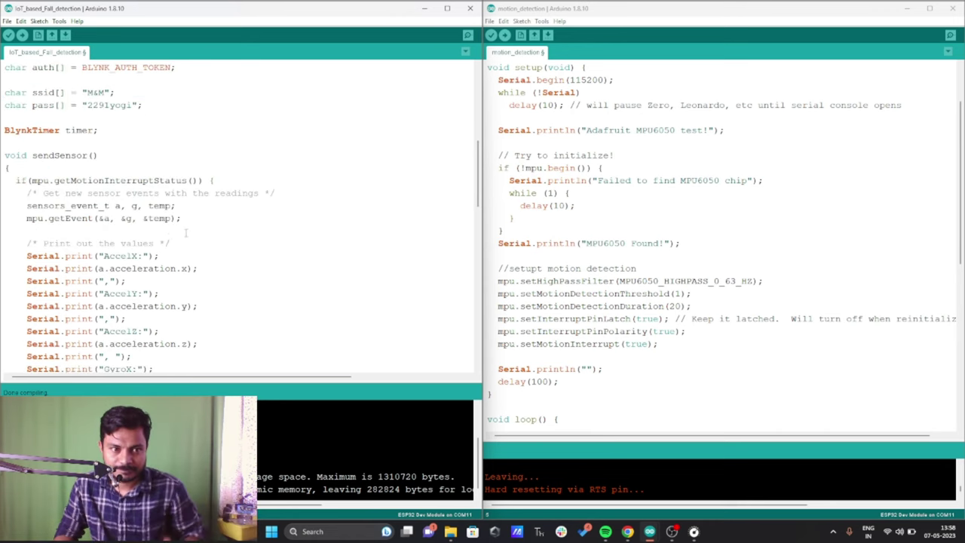
# Compare the serial start-up and MPU6050 initialization code in the setup functions of both sketches.
pyautogui.scroll(-12, 171, 238)
pyautogui.click(537, 150)
pyautogui.scroll(1, 537, 149)
pyautogui.moveTo(498, 118); pyautogui.dragTo(559, 230)
pyautogui.moveTo(32, 172); pyautogui.dragTo(21, 170)
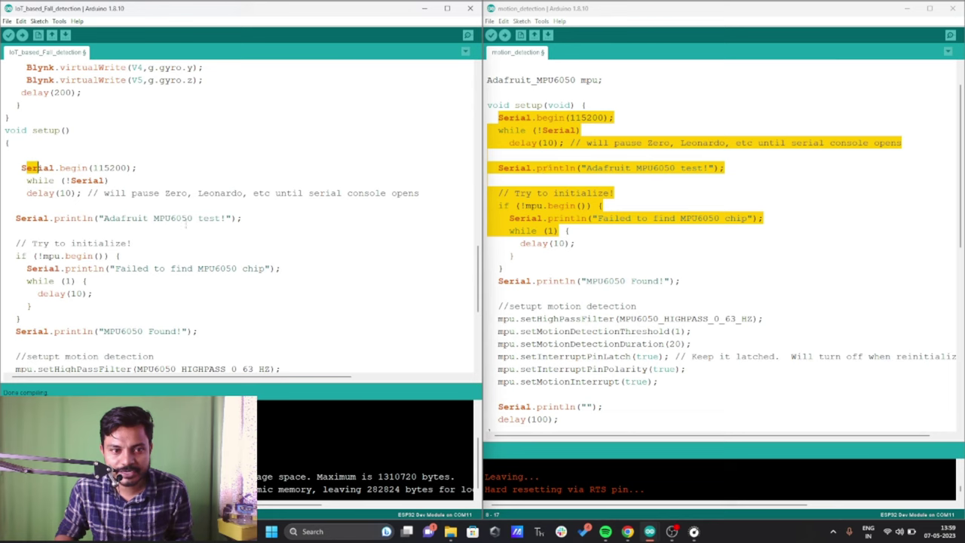
pyautogui.click(569, 231)
pyautogui.moveTo(503, 269); pyautogui.dragTo(521, 117)
# Highlight the example's whole setup code and match it with the motion detection settings in the fall detection sketch's setup.
pyautogui.scroll(-1, 263, 261)
pyautogui.scroll(-2, 264, 261)
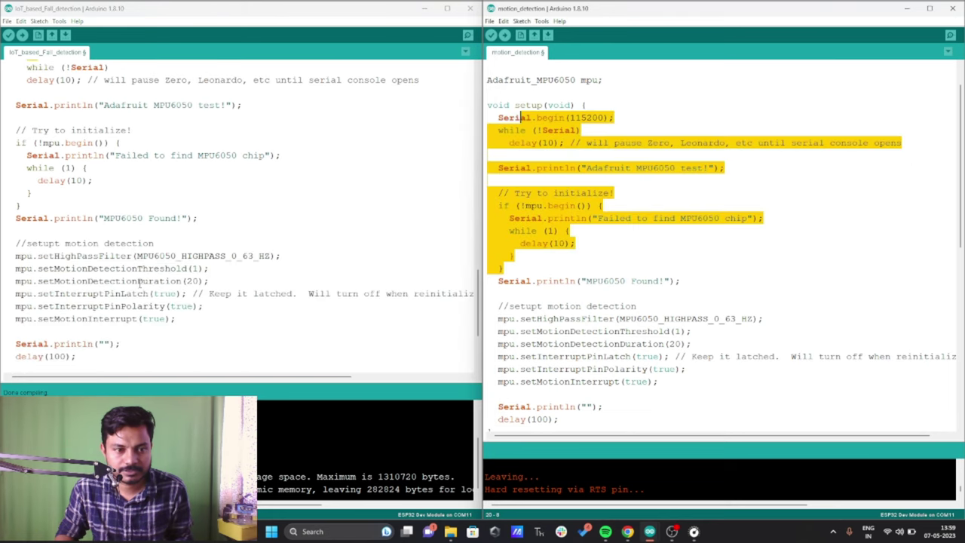
pyautogui.scroll(-2, 625, 331)
pyautogui.moveTo(557, 345); pyautogui.dragTo(494, 155)
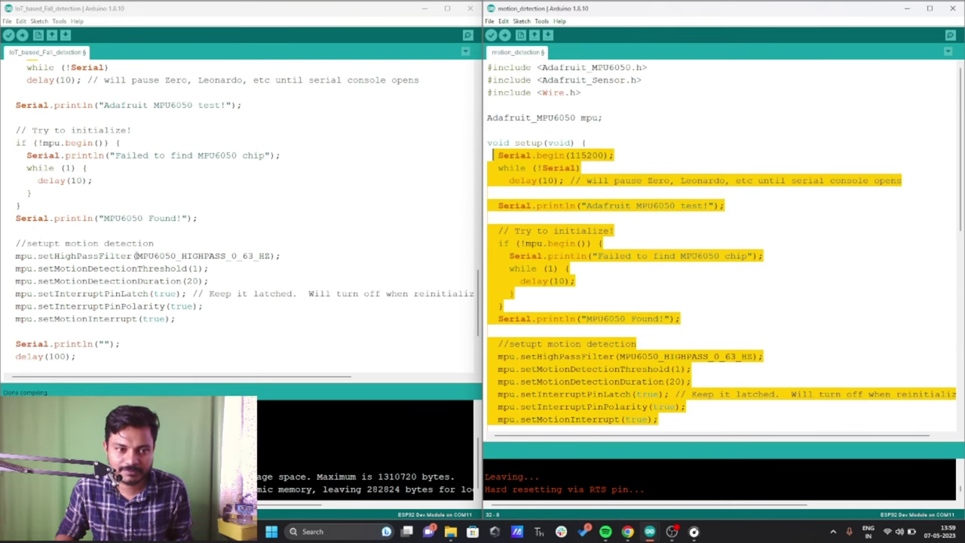
pyautogui.scroll(-1, 123, 269)
pyautogui.moveTo(85, 318); pyautogui.dragTo(27, 105)
# Examine the Blynk.begin and timer.setInterval lines at the end of the fall detection sketch's setup function.
pyautogui.scroll(-2, 49, 167)
pyautogui.click(44, 268)
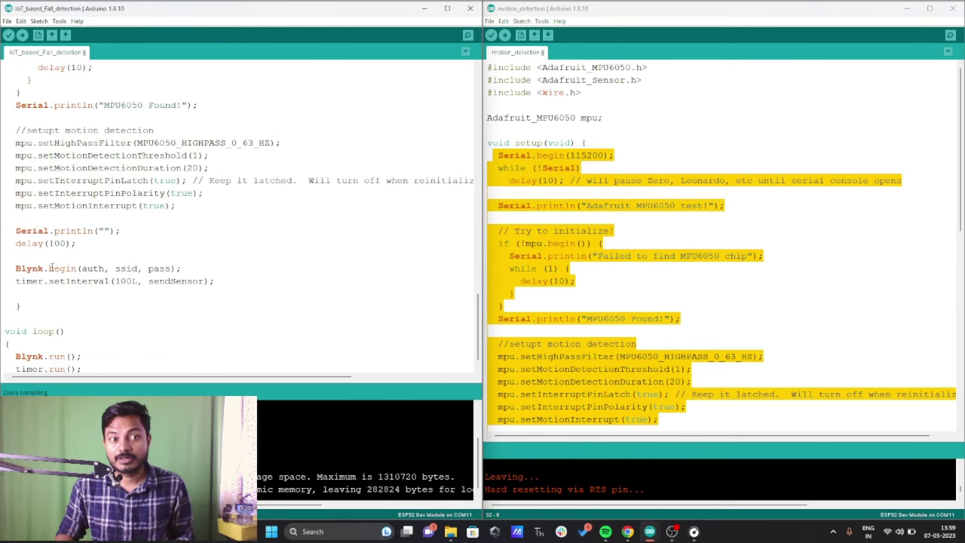
pyautogui.click(87, 280)
pyautogui.moveTo(216, 281); pyautogui.dragTo(183, 268)
pyautogui.click(55, 270)
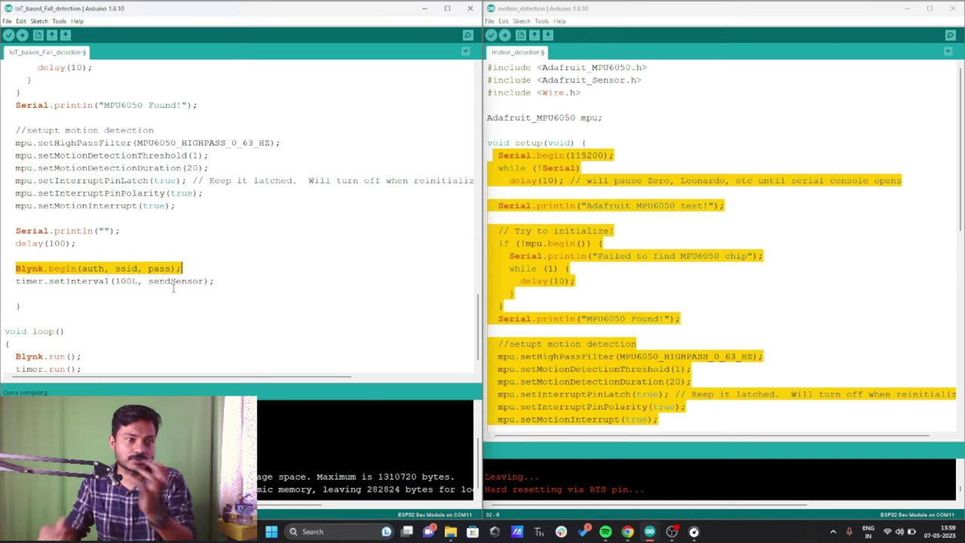
pyautogui.click(32, 281)
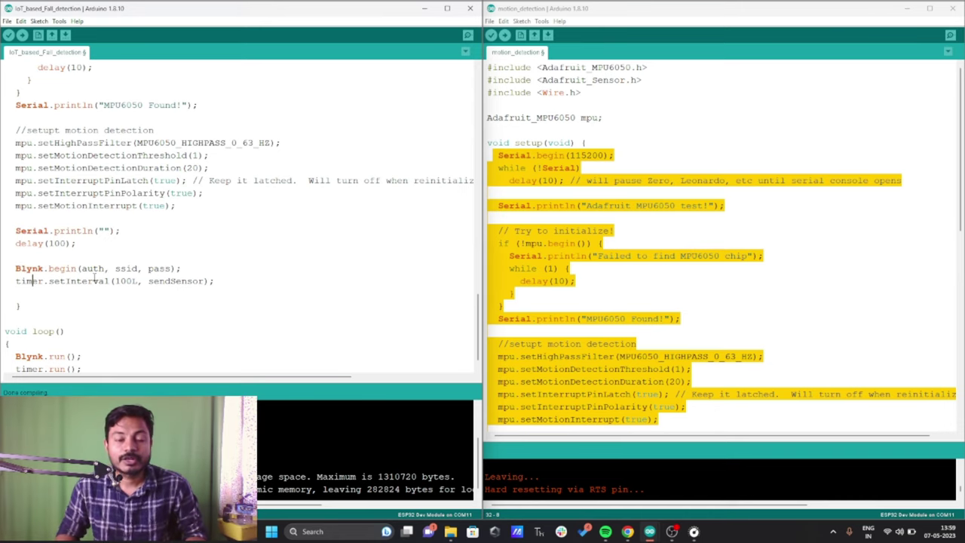
# Highlight the motion interrupt block in the example's loop function and compare it with the sendSensor code in the fall detection sketch.
pyautogui.scroll(1, 95, 279)
pyautogui.scroll(-1, 184, 262)
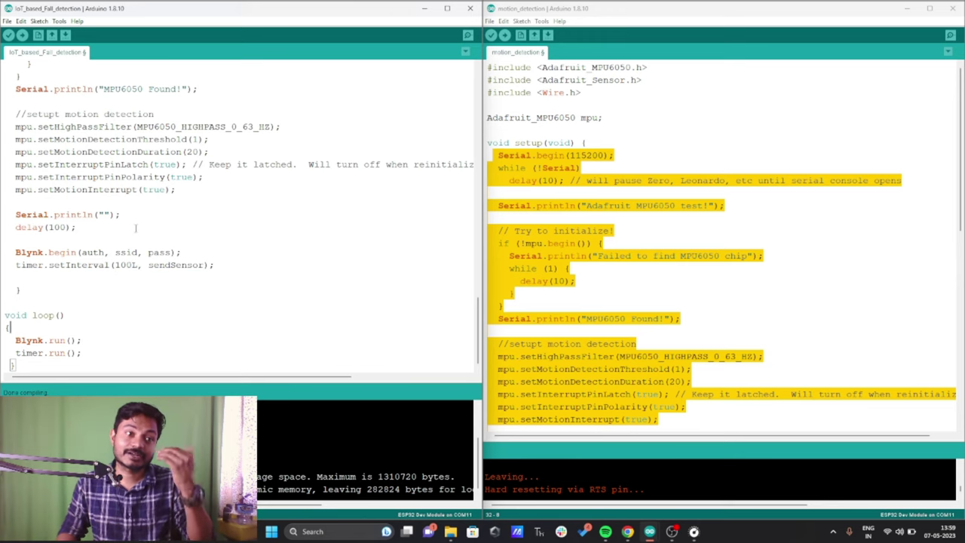
pyautogui.scroll(15, 135, 212)
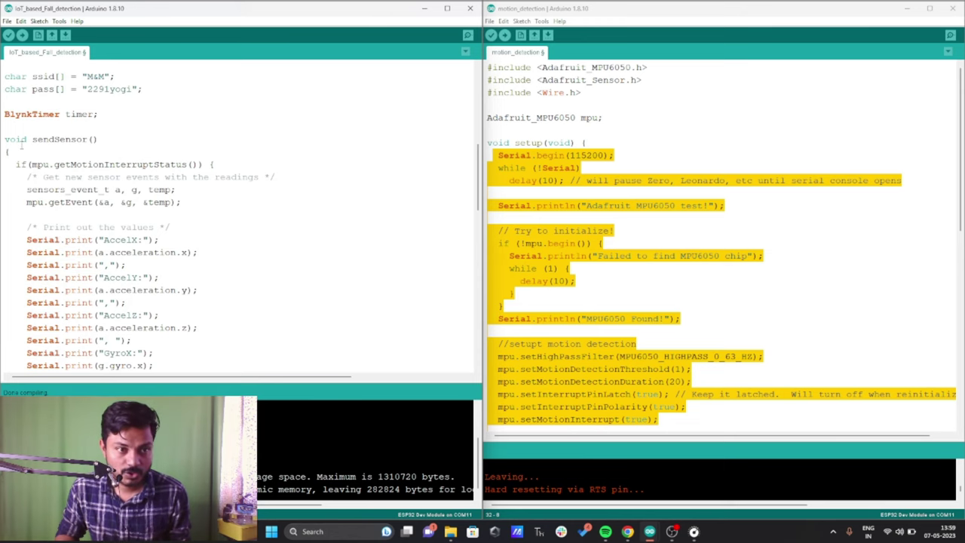
pyautogui.scroll(-12, 567, 231)
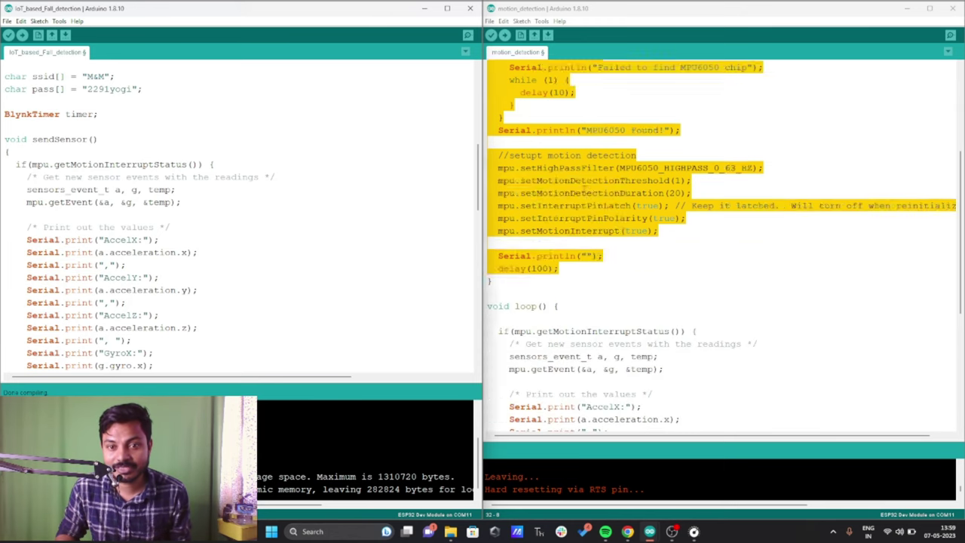
pyautogui.scroll(1, 549, 151)
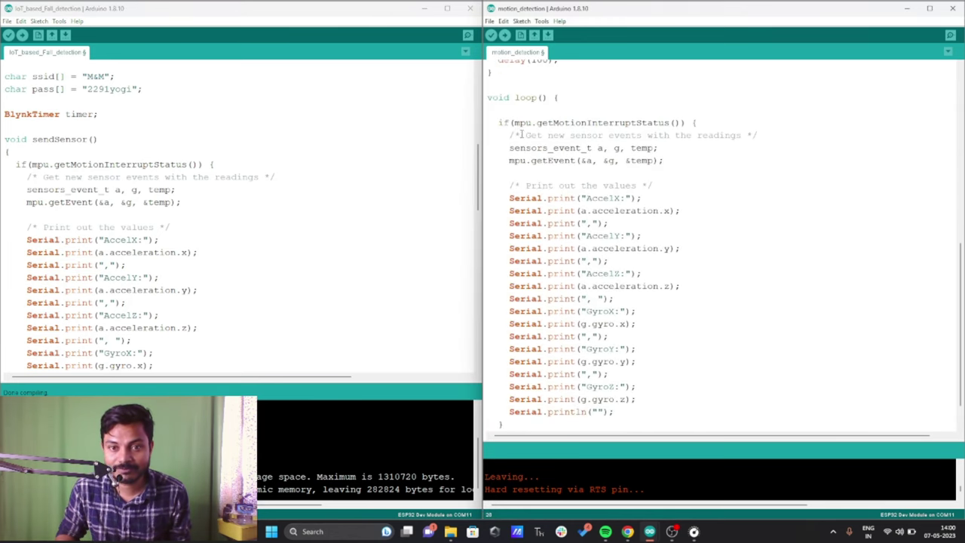
pyautogui.moveTo(494, 122); pyautogui.dragTo(583, 399)
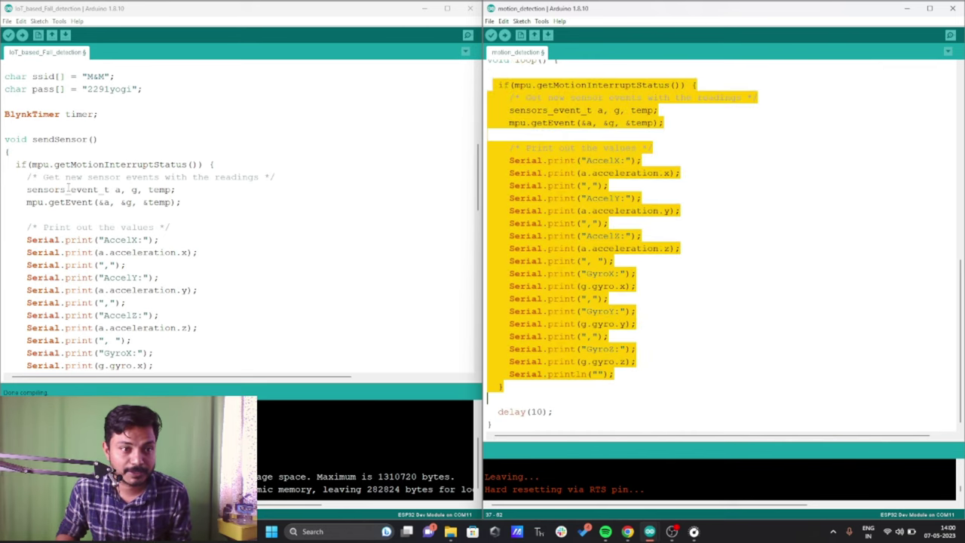
pyautogui.scroll(-9, 68, 189)
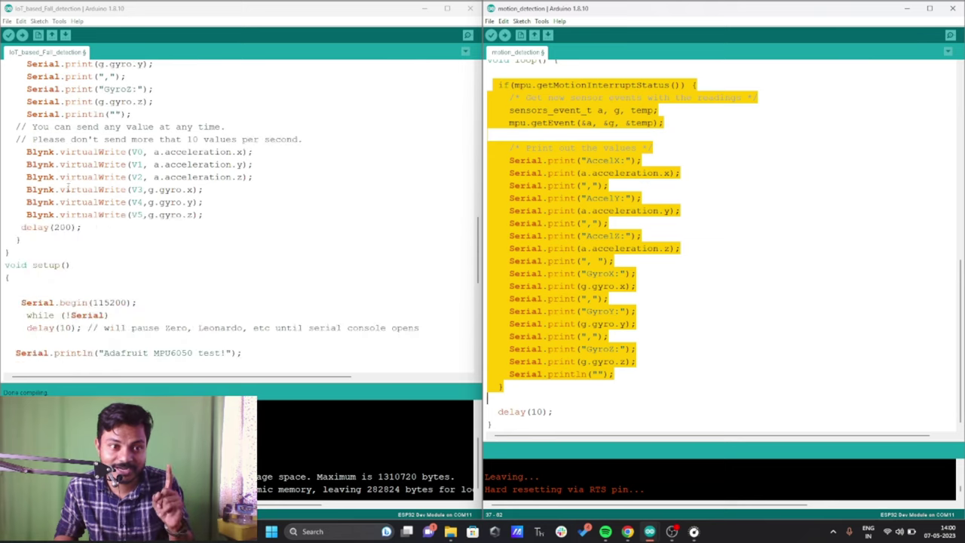
# Highlight a.acceleration.x in the V0 Blynk.virtualWrite line and match it with the same variable in the AccelX serial print.
pyautogui.scroll(-1, 68, 189)
pyautogui.click(233, 192)
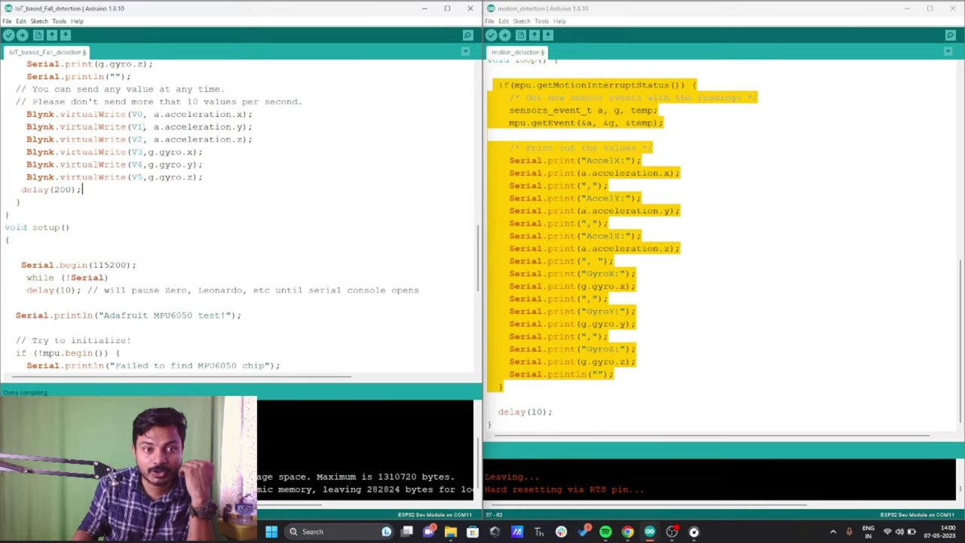
pyautogui.moveTo(154, 115); pyautogui.dragTo(254, 116)
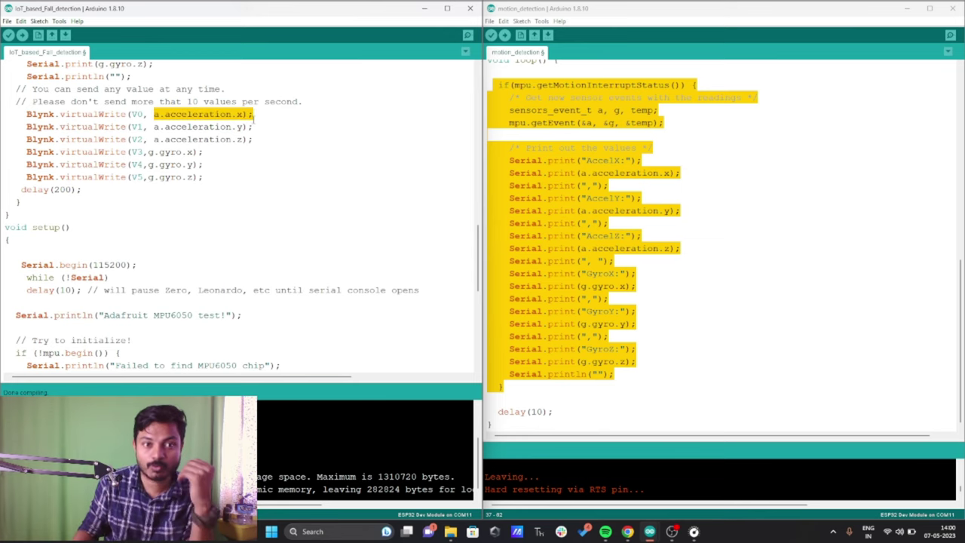
pyautogui.scroll(9, 192, 153)
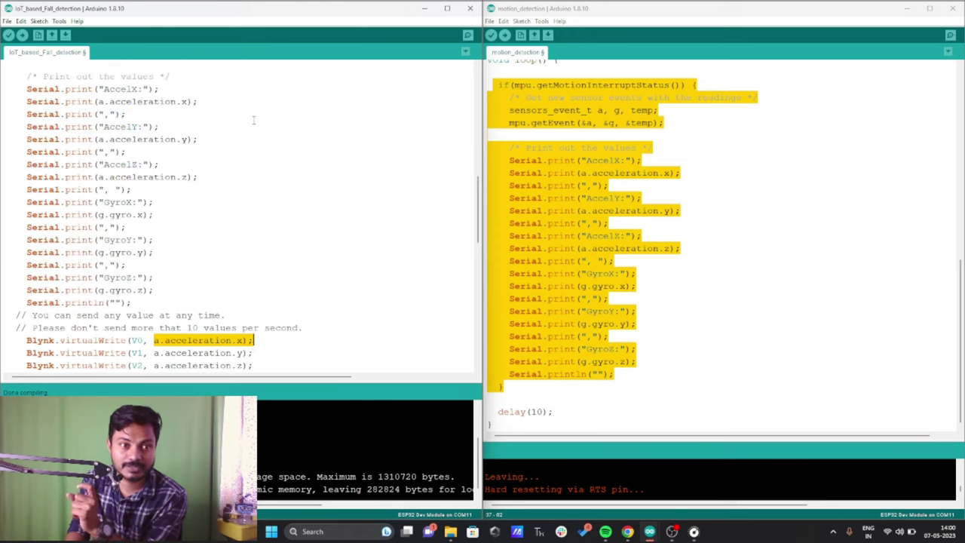
pyautogui.scroll(-1, 80, 189)
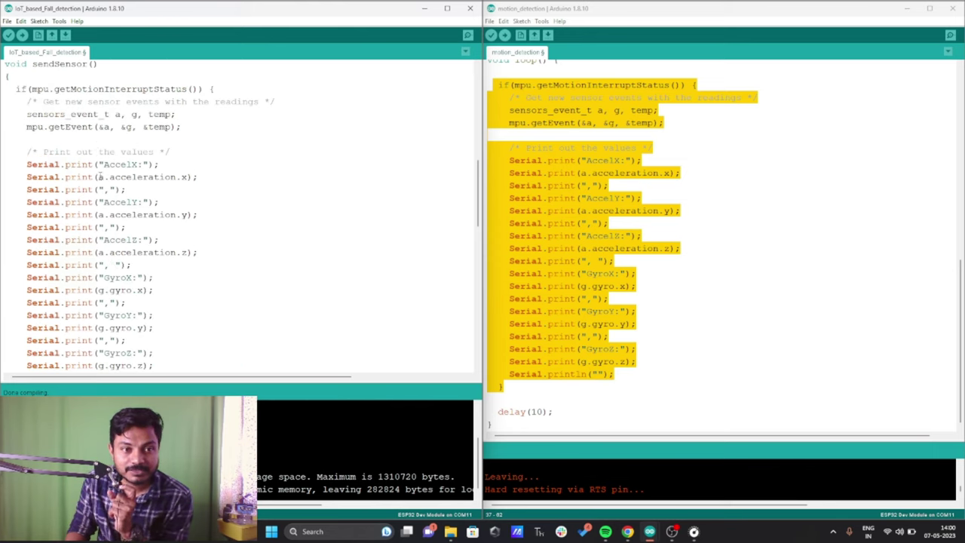
pyautogui.moveTo(97, 176); pyautogui.dragTo(187, 177)
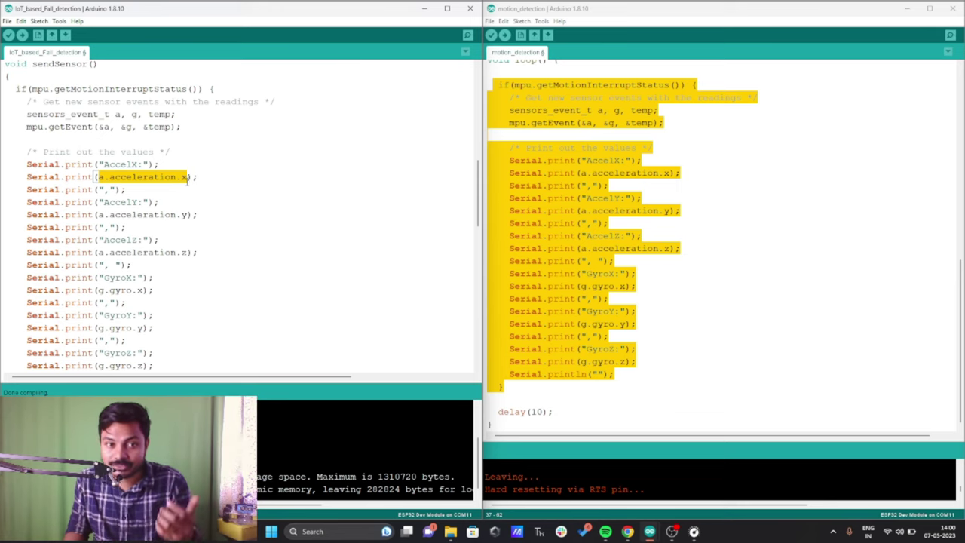
pyautogui.click(187, 178)
pyautogui.moveTo(97, 177); pyautogui.dragTo(172, 176)
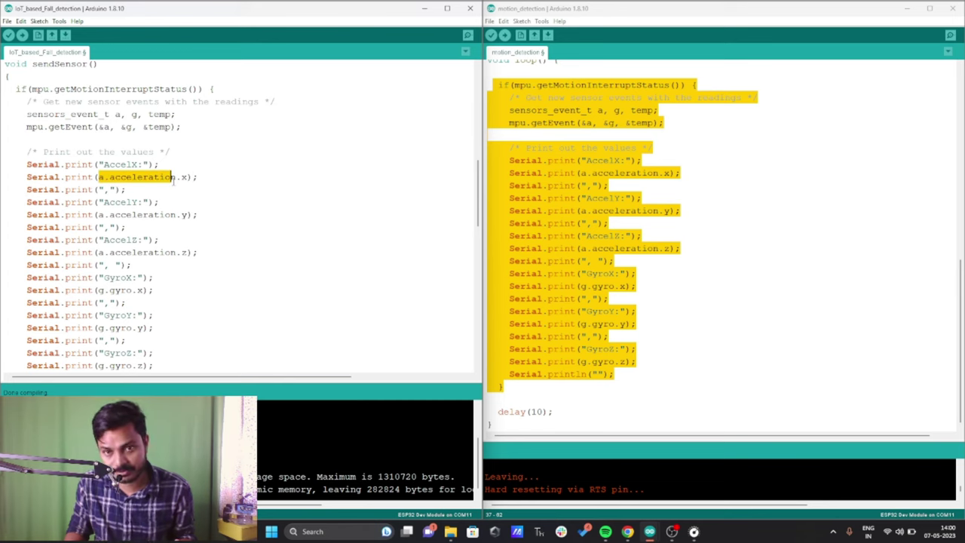
# Highlight virtual pins V0 and V1 and the acceleration variables in the Blynk.virtualWrite lines to examine their pairing.
pyautogui.scroll(-7, 173, 178)
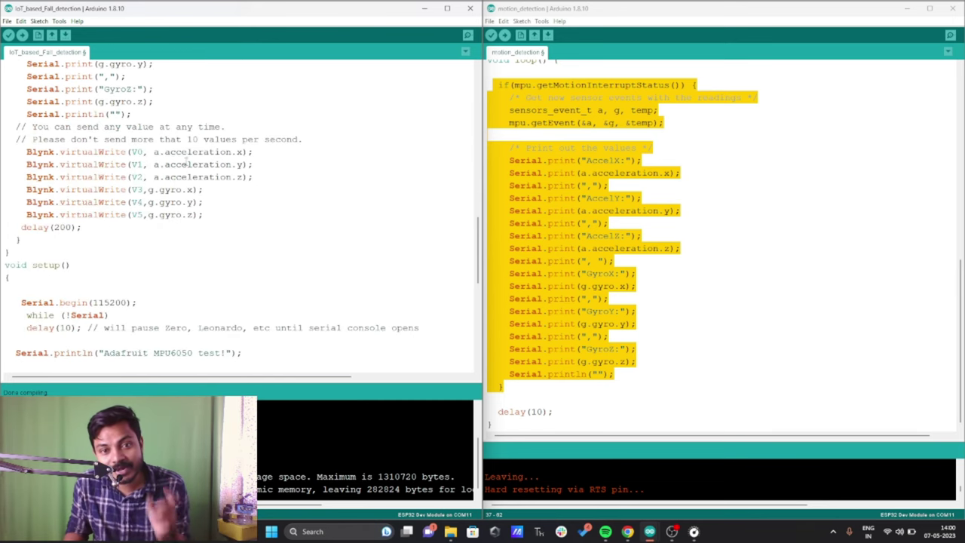
pyautogui.moveTo(149, 151); pyautogui.dragTo(132, 151)
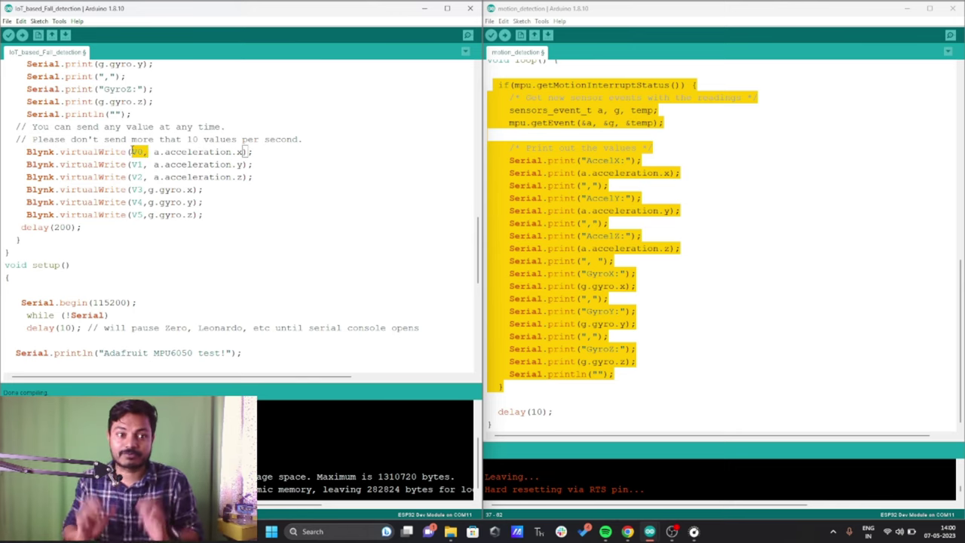
pyautogui.click(182, 160)
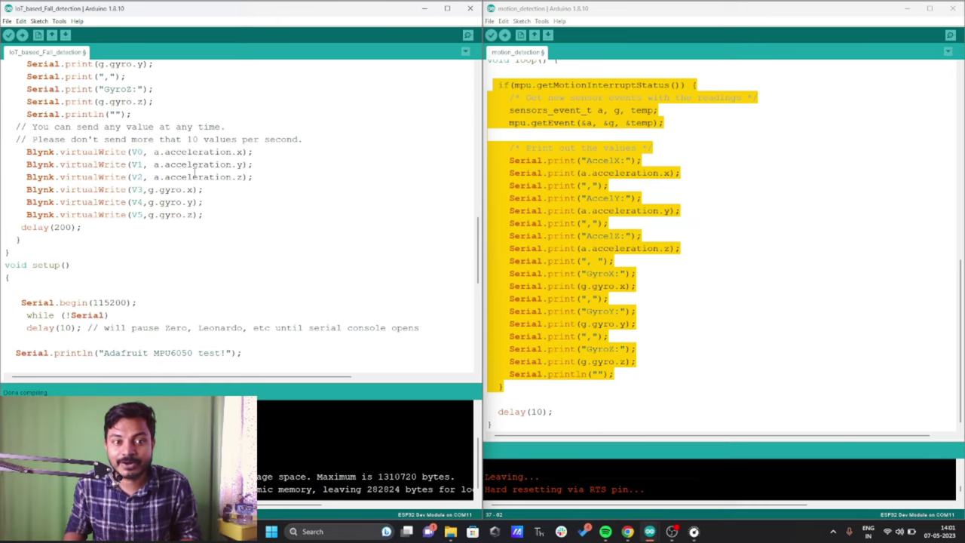
pyautogui.moveTo(243, 164); pyautogui.dragTo(208, 165)
pyautogui.moveTo(145, 165); pyautogui.dragTo(132, 165)
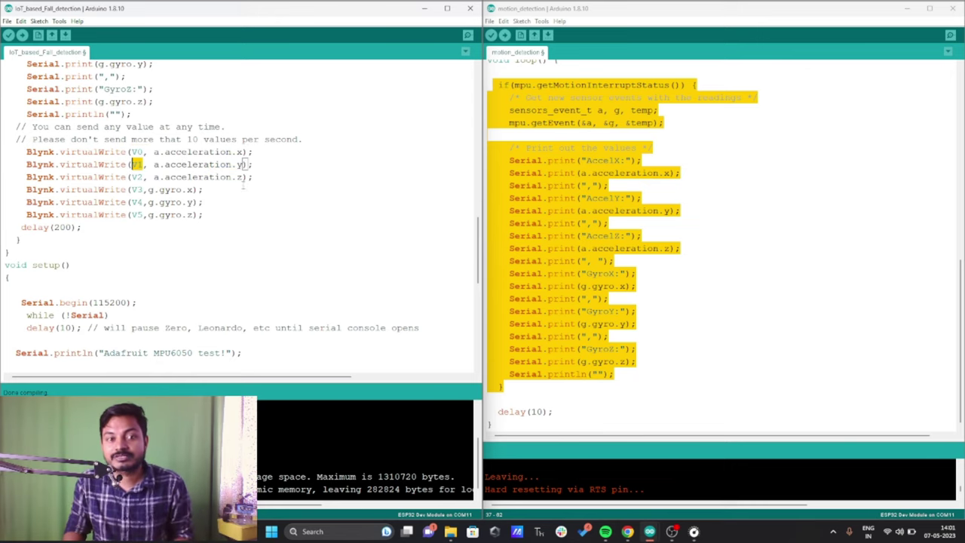
pyautogui.moveTo(242, 176); pyautogui.dragTo(158, 176)
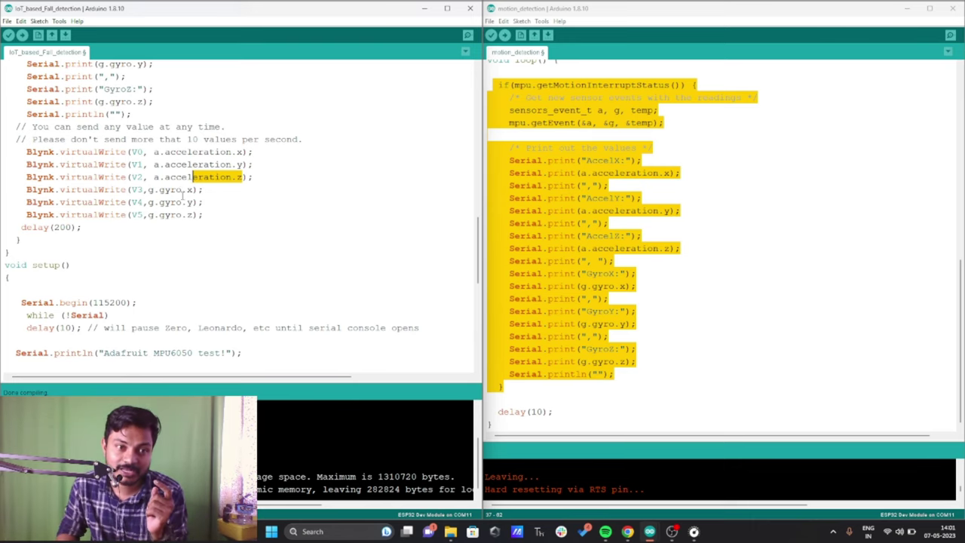
# Examine the Blynk.virtualWrite lines that pair virtual pins V3, V4 and V5 with the gyro x, y and z values.
pyautogui.moveTo(194, 189); pyautogui.dragTo(136, 189)
pyautogui.click(143, 189)
pyautogui.click(188, 209)
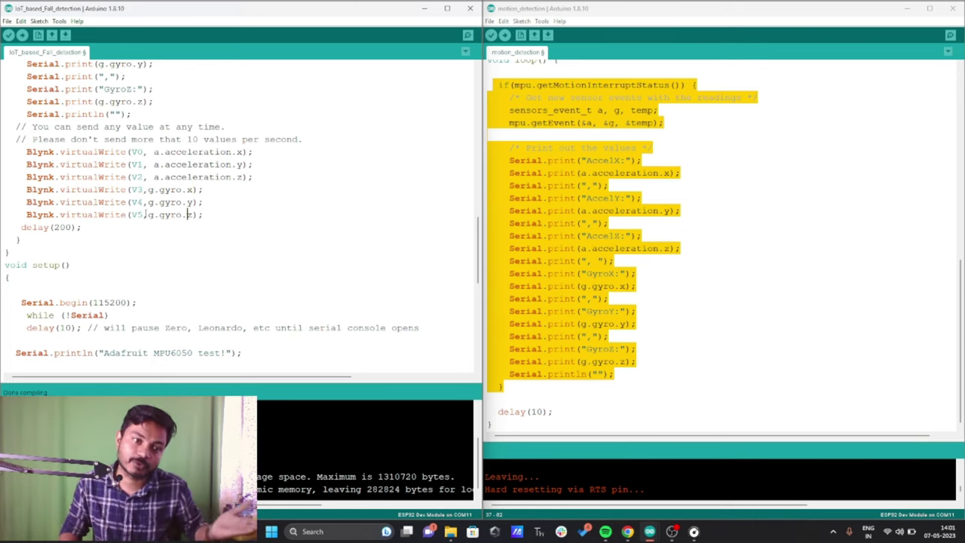
pyautogui.moveTo(154, 215); pyautogui.dragTo(131, 216)
pyautogui.click(199, 215)
pyautogui.scroll(2, 198, 312)
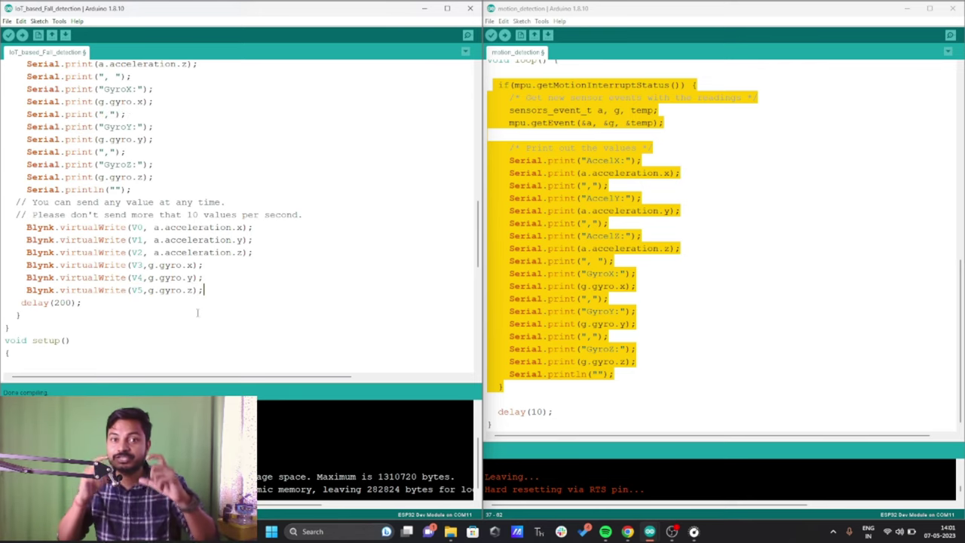
# Upload the IoT_based_Fall_detection sketch to the ESP32 board.
pyautogui.click(645, 236)
pyautogui.scroll(10, 653, 196)
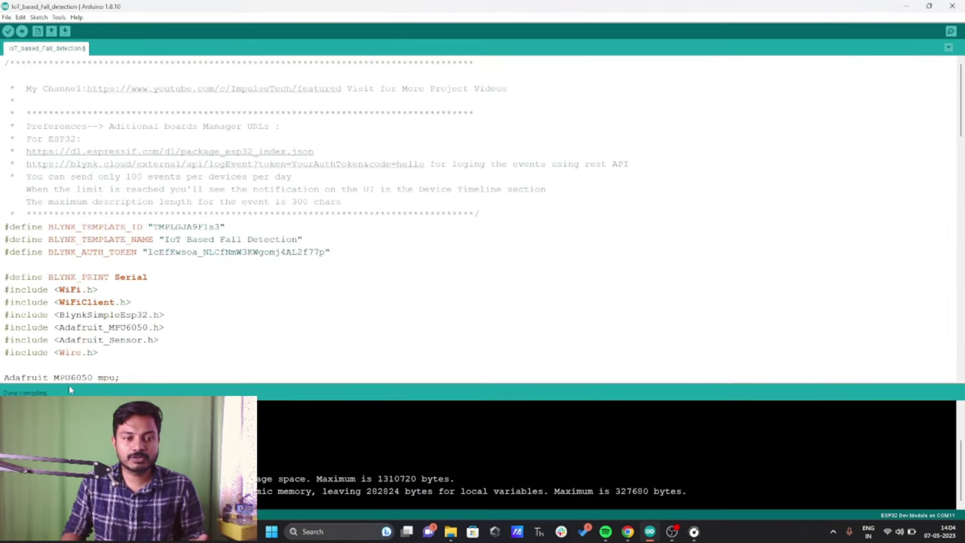
pyautogui.scroll(-5, 69, 377)
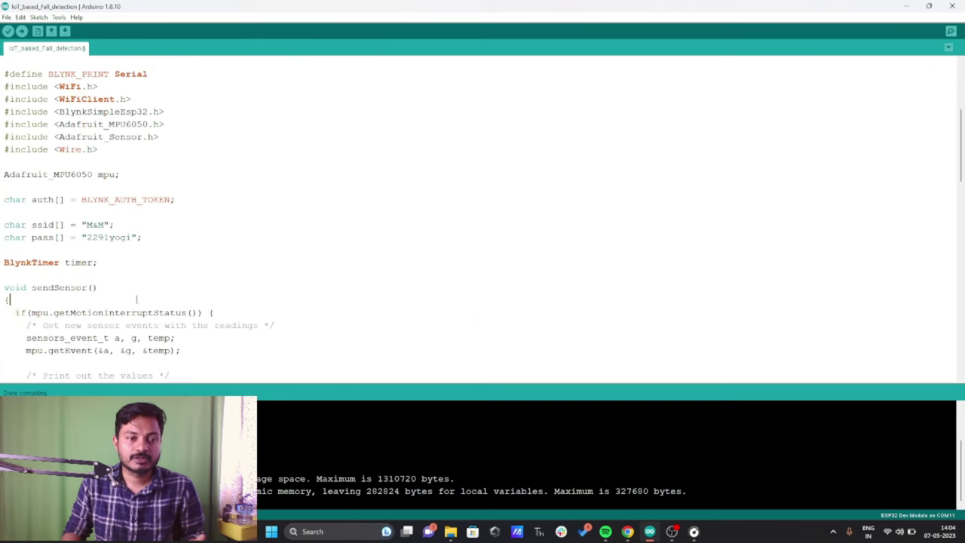
pyautogui.click(21, 31)
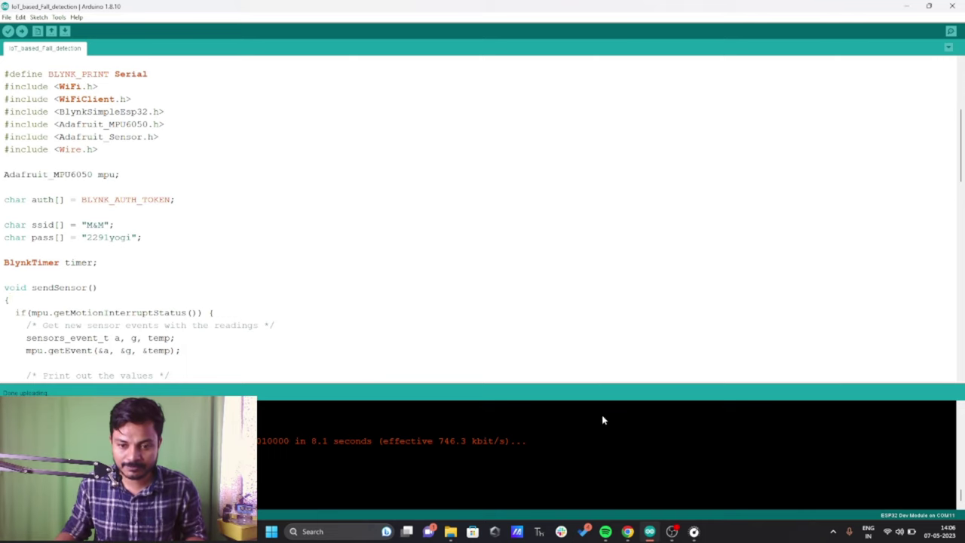
# Switch to the Blynk console in Chrome and open the IoT Based Fall detection device's dashboard to view its sensor gauges.
pyautogui.moveTo(627, 532)
pyautogui.click(573, 478)
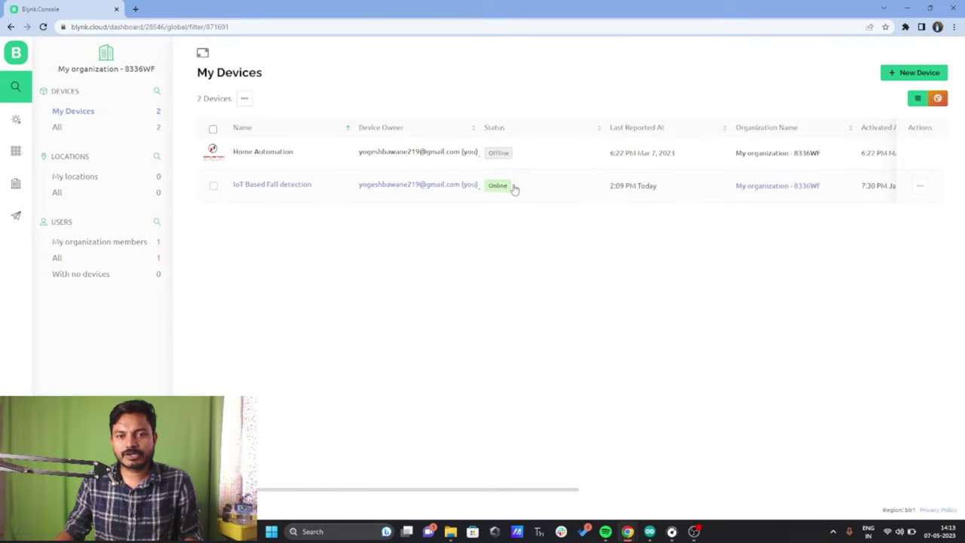
pyautogui.click(325, 191)
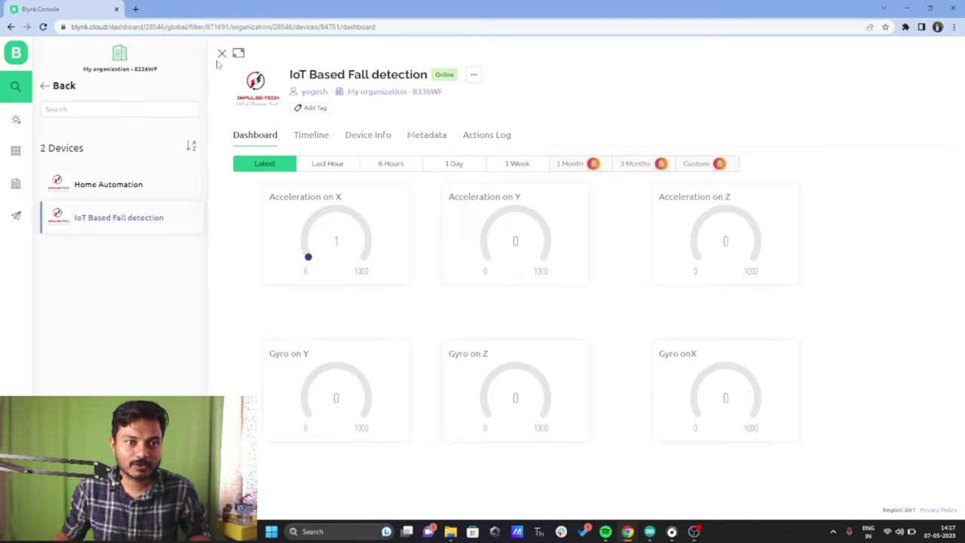
# In the IoT Based Fall Detection template's automation settings, enable Condition and Action for the Acceleration on X sensor datastream and apply the changes.
pyautogui.click(17, 151)
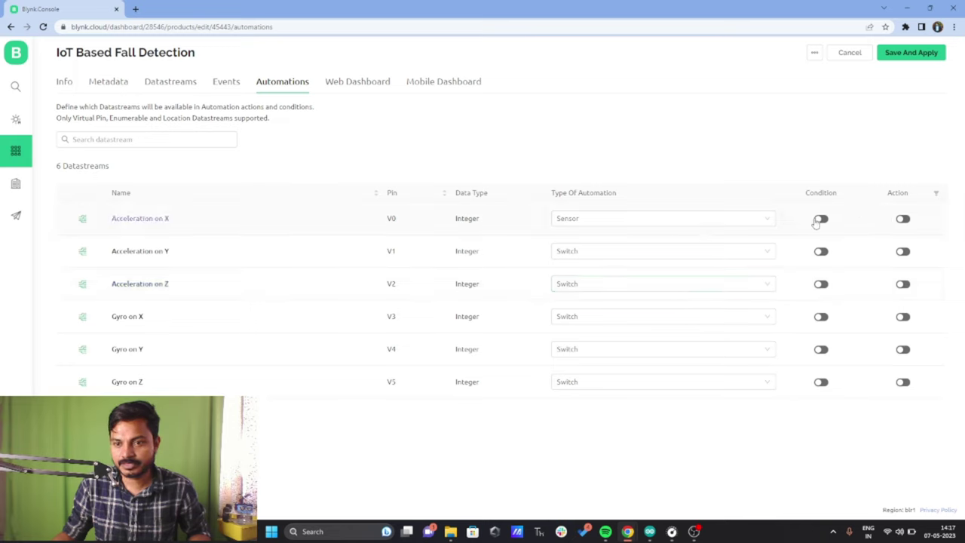
pyautogui.click(819, 219)
pyautogui.click(902, 219)
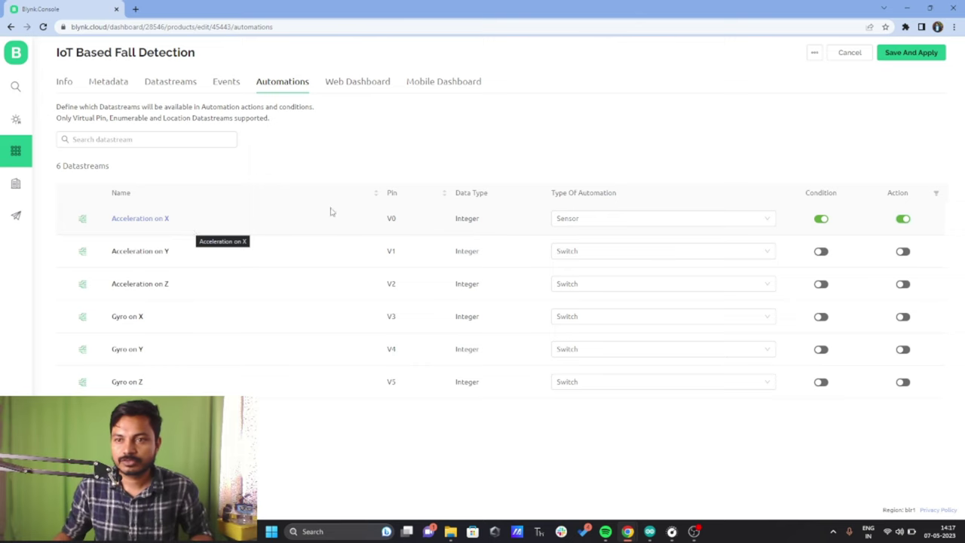
pyautogui.click(912, 54)
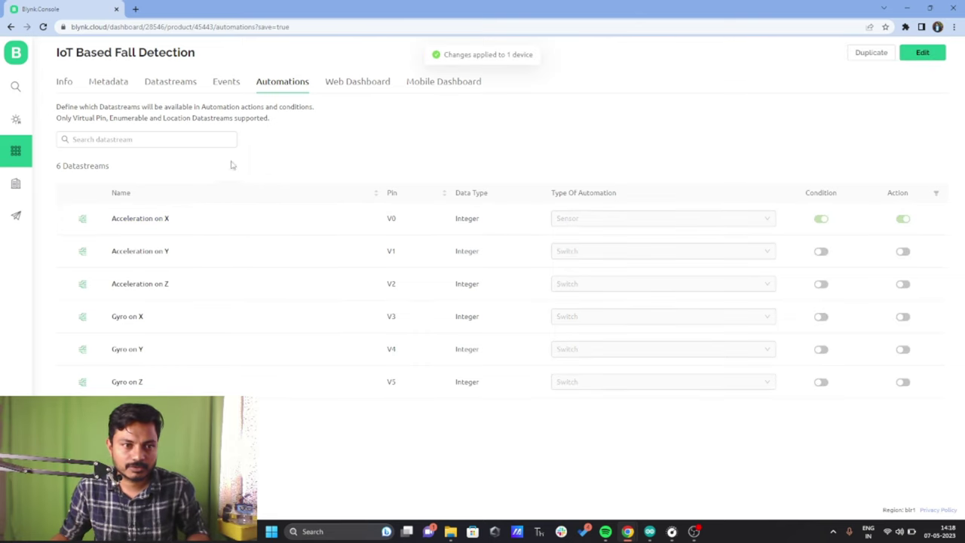
# Create a new Device State automation whose condition uses the IoT Based Fall detection device and its Acceleration on X datastream.
pyautogui.click(17, 150)
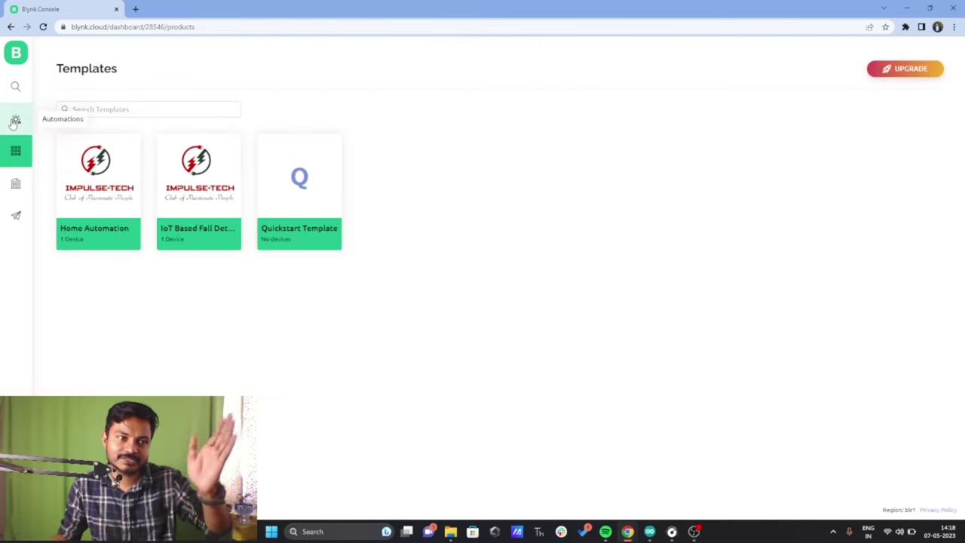
pyautogui.click(15, 121)
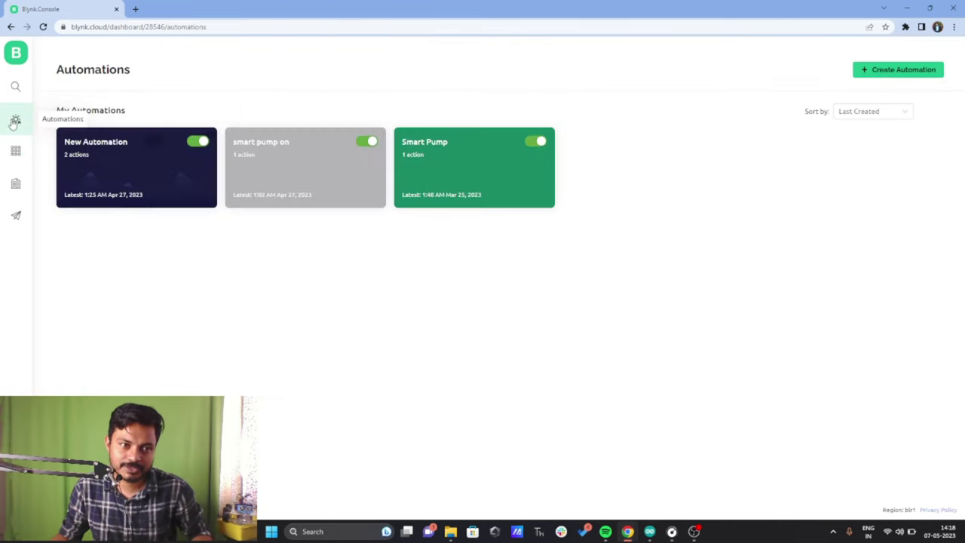
pyautogui.rightClick(191, 175)
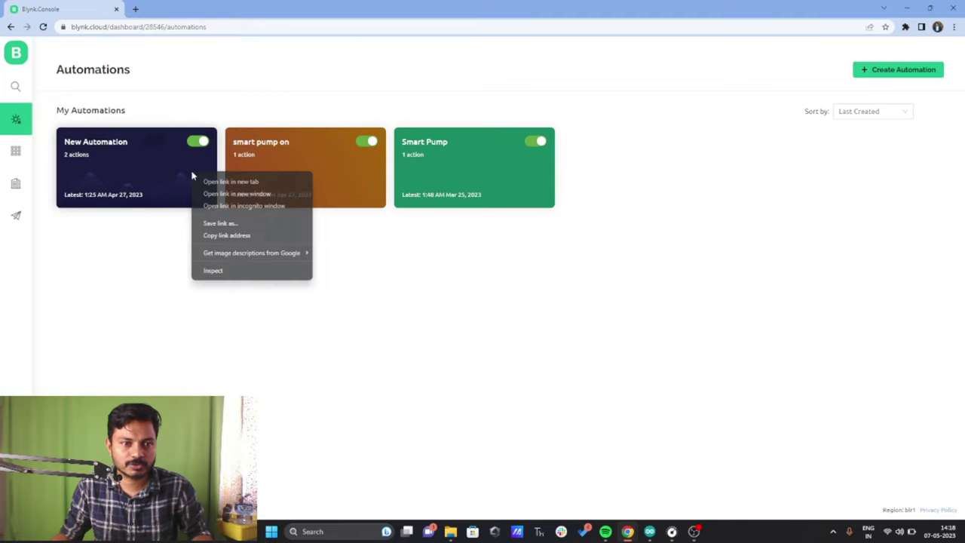
pyautogui.click(156, 205)
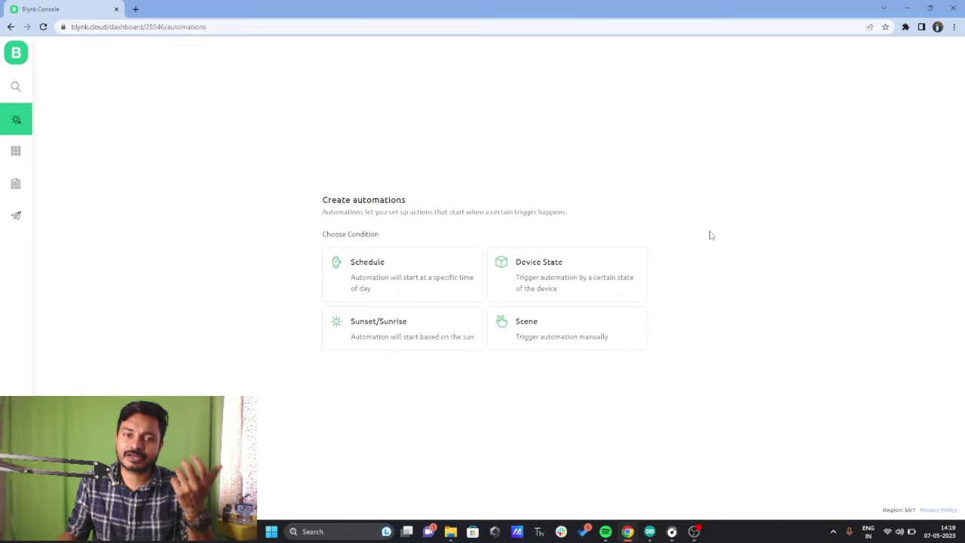
pyautogui.click(570, 268)
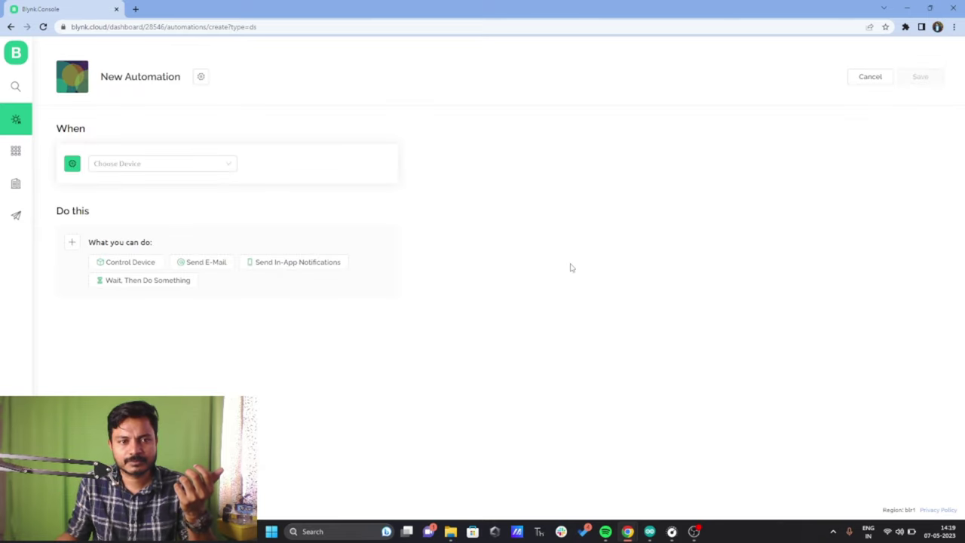
pyautogui.click(228, 161)
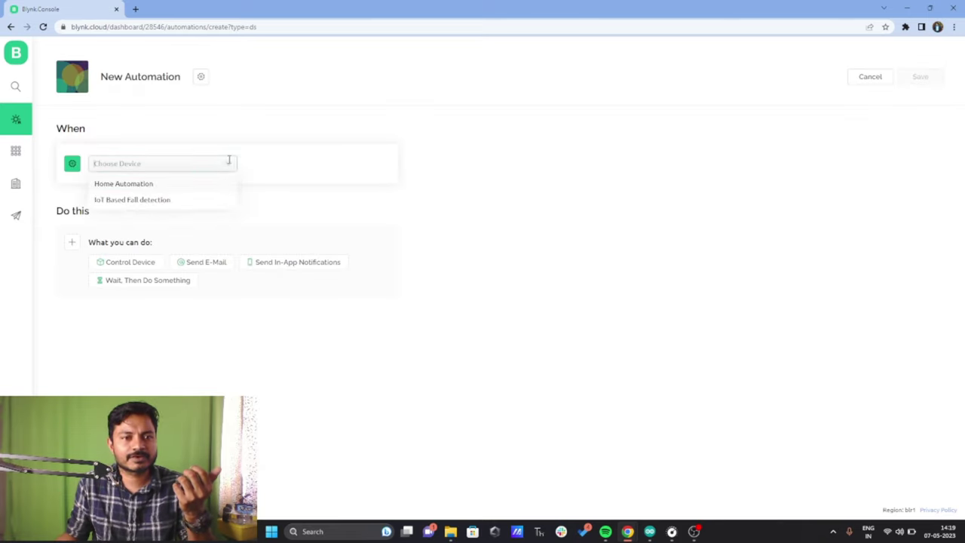
pyautogui.click(205, 198)
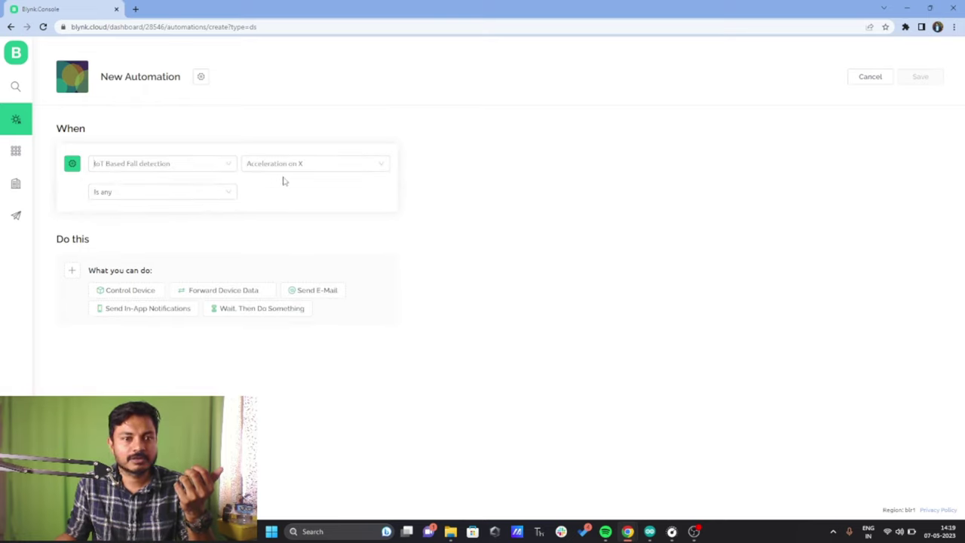
pyautogui.click(329, 164)
pyautogui.click(329, 163)
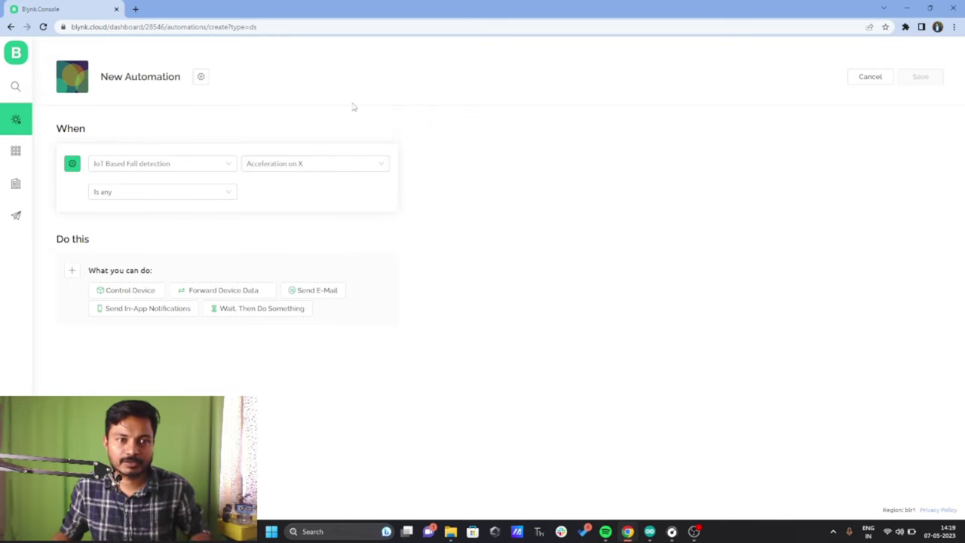
# Set the automation's condition to trigger when Acceleration on X is greater than 5.
pyautogui.click(205, 194)
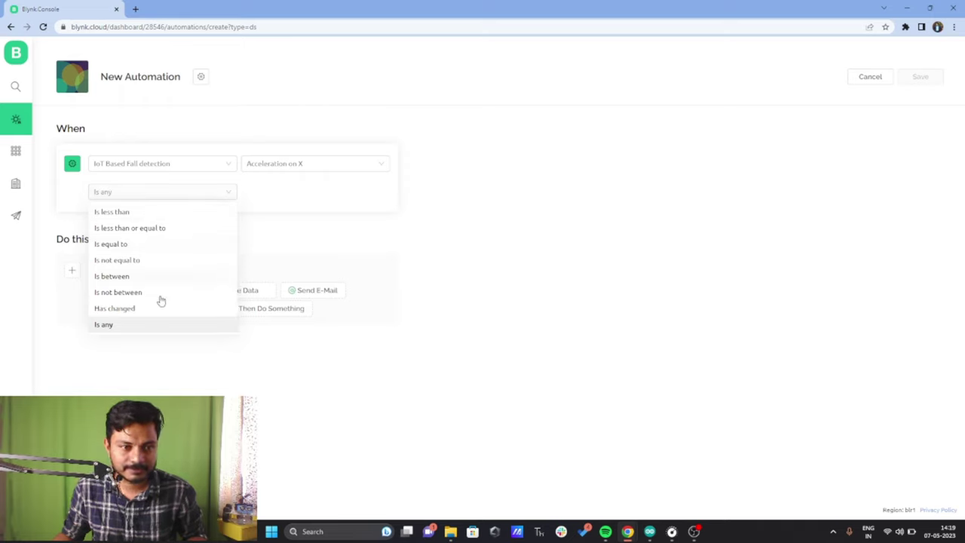
pyautogui.scroll(2, 161, 279)
pyautogui.click(149, 215)
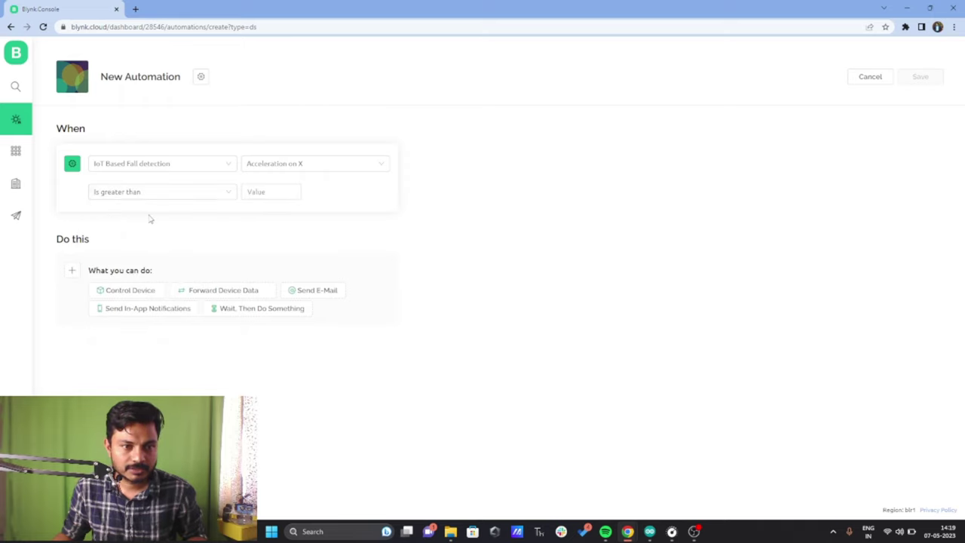
pyautogui.write('5')
pyautogui.click(258, 241)
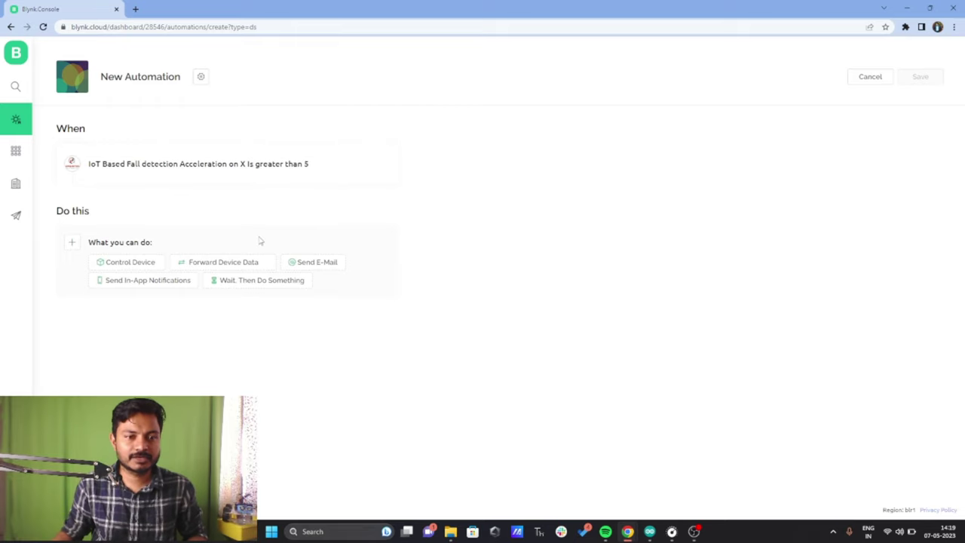
pyautogui.click(114, 181)
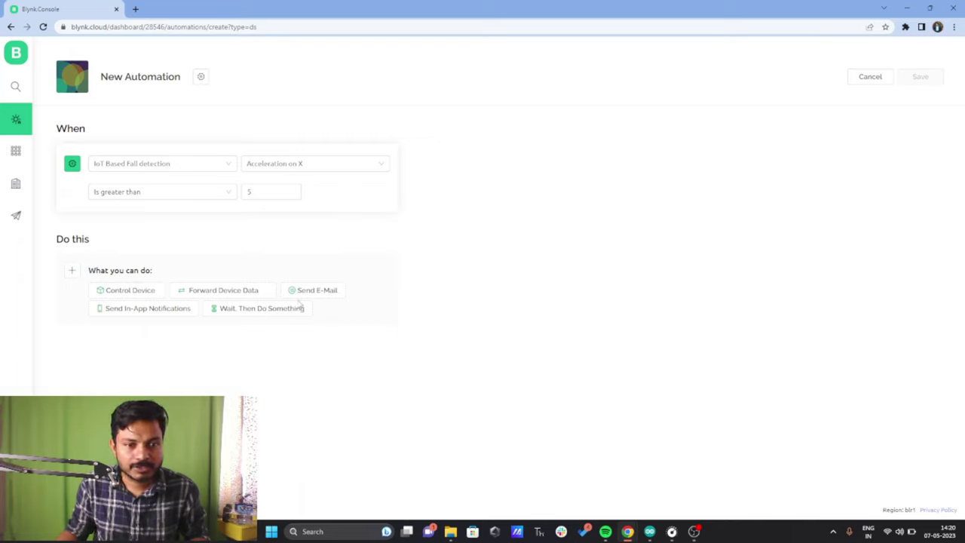
# Add an in-app notification action with "Fall Detected!!!" as both subject and message, and save the automation.
pyautogui.click(147, 311)
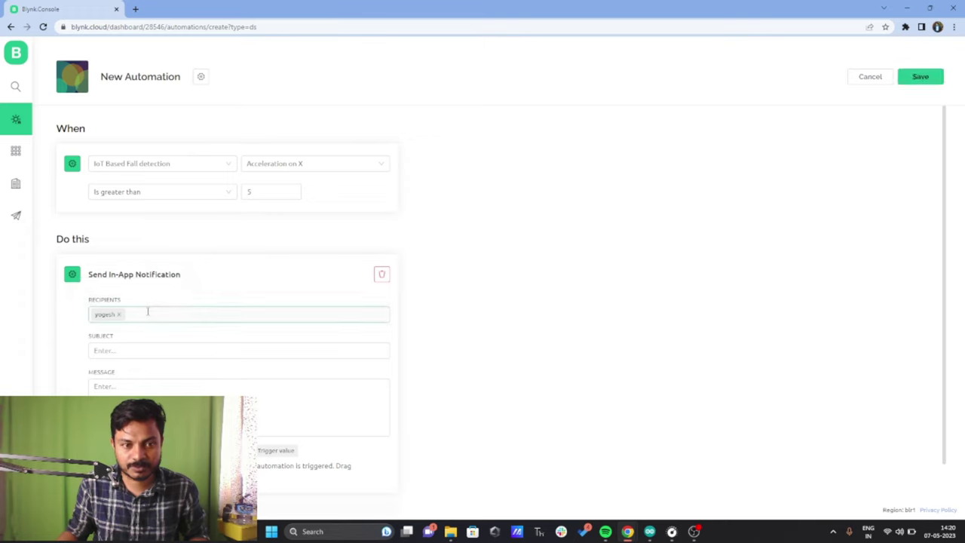
pyautogui.click(151, 351)
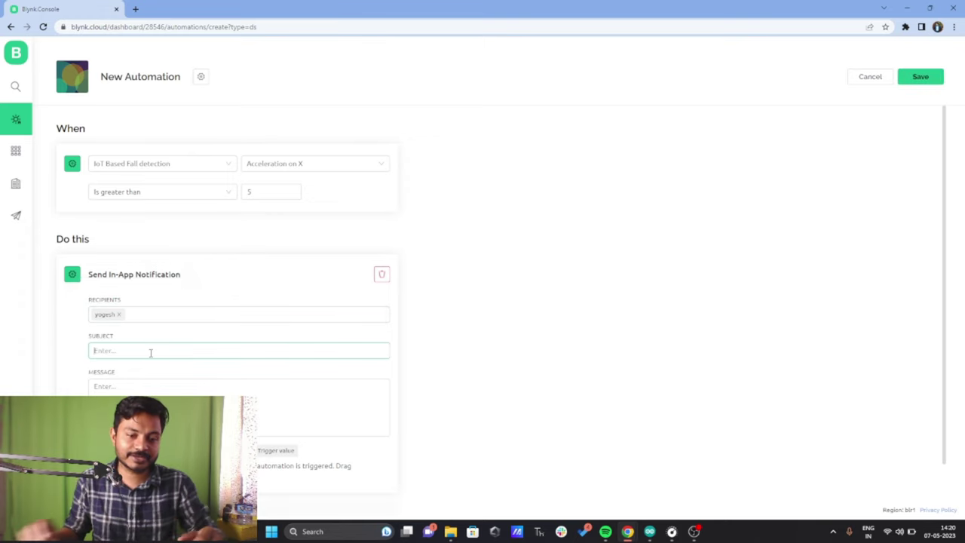
pyautogui.write('Fall Detected!!!')
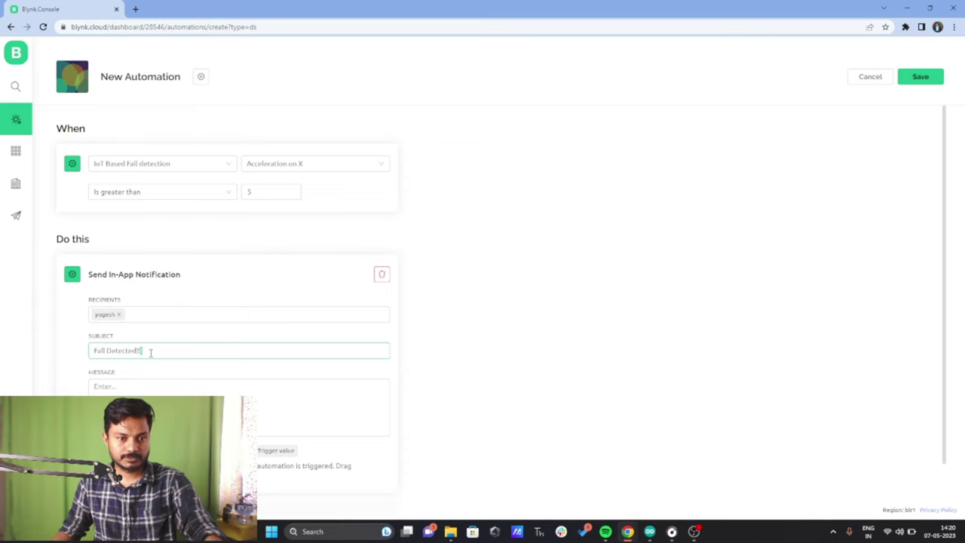
pyautogui.hotkey('ctrl', 'a')
pyautogui.click(155, 385)
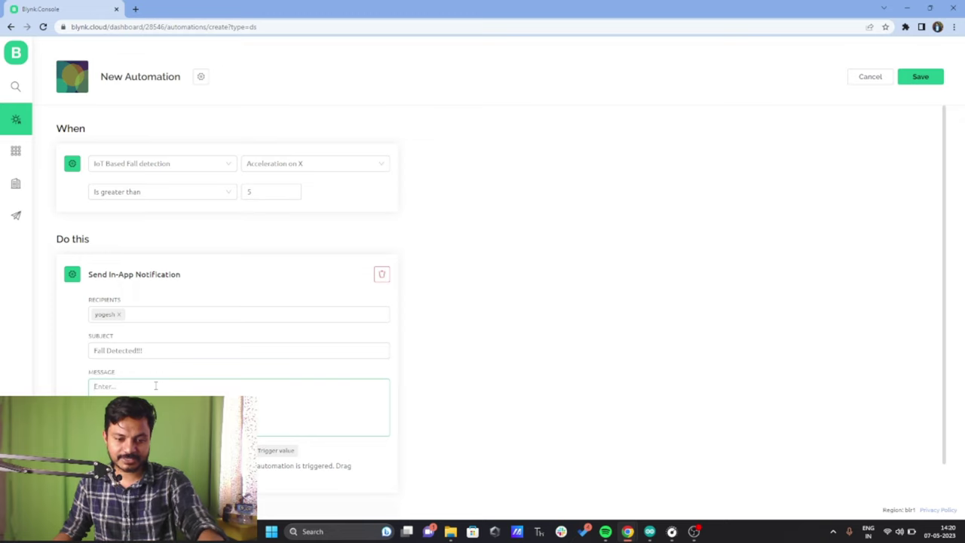
pyautogui.scroll(-1, 241, 383)
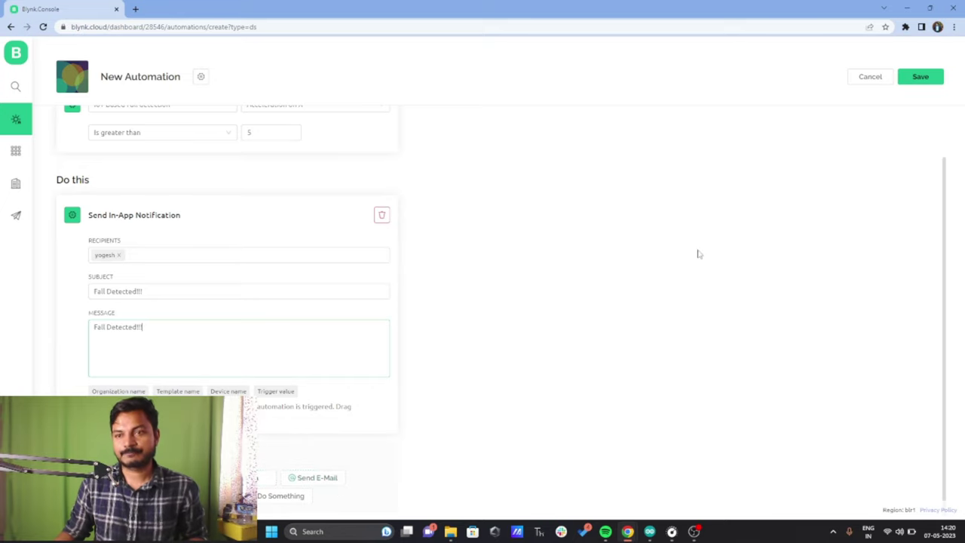
pyautogui.click(910, 80)
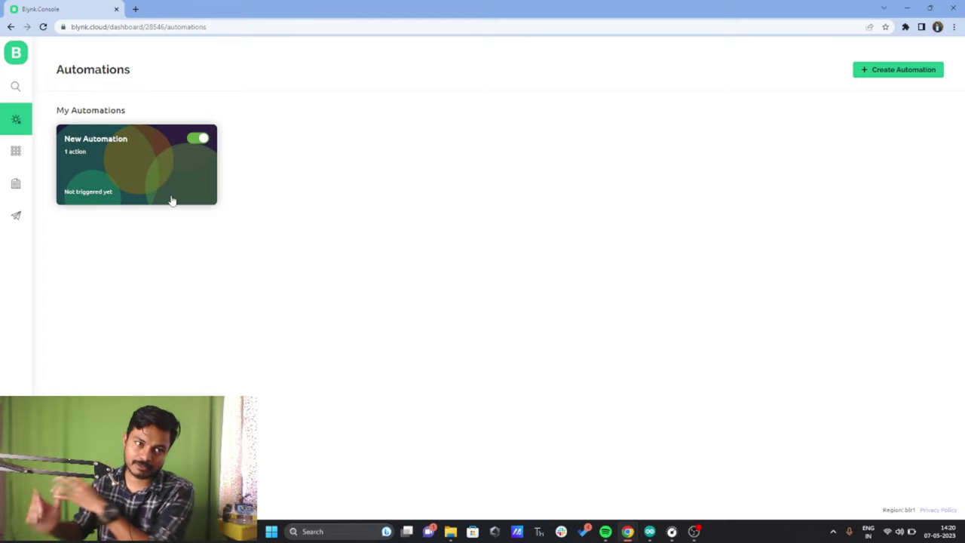
# Return to the device list and open the IoT Based Fall detection device's dashboard to view its sensor gauges.
pyautogui.click(15, 85)
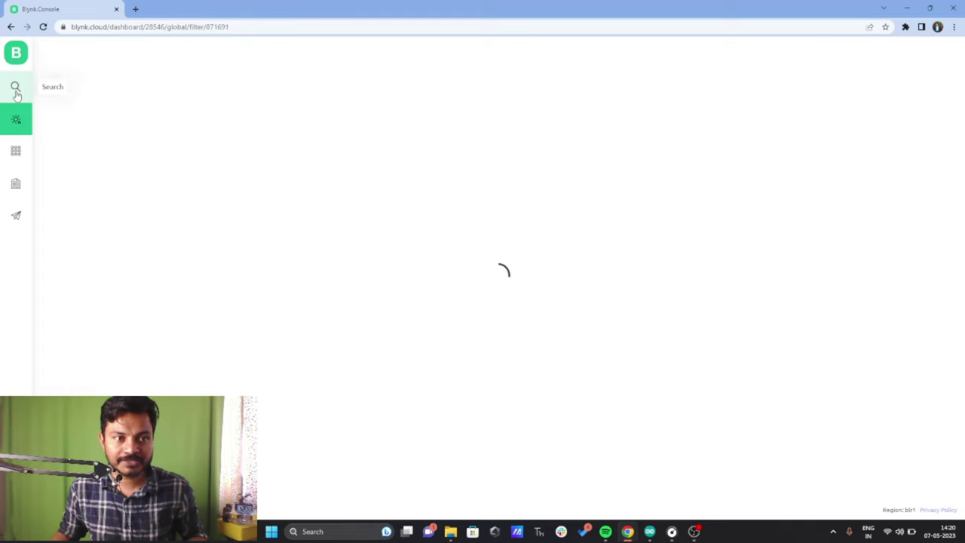
pyautogui.click(386, 195)
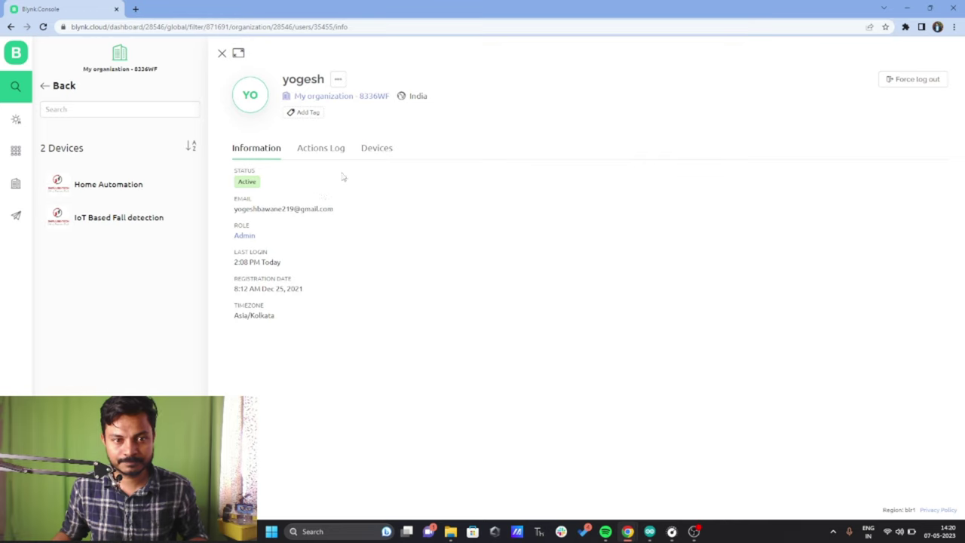
pyautogui.click(123, 217)
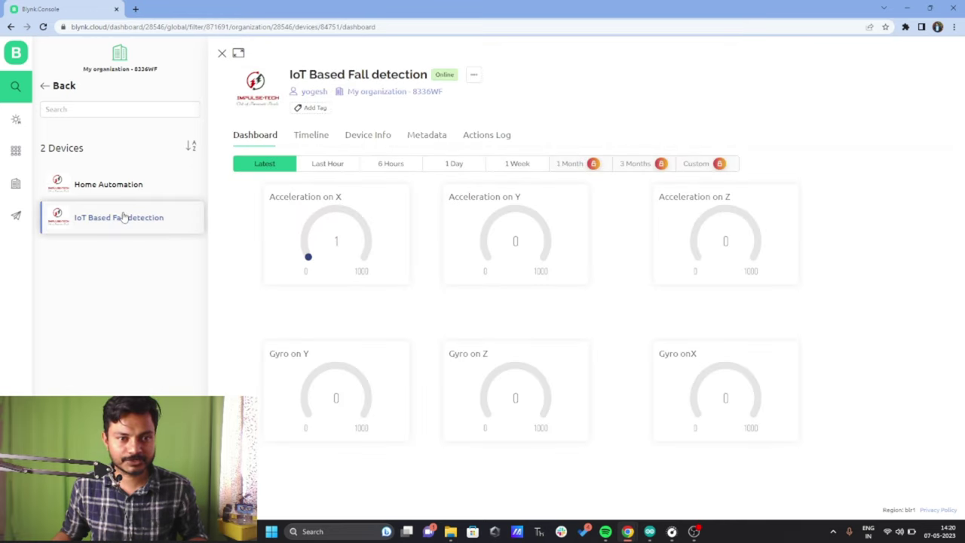